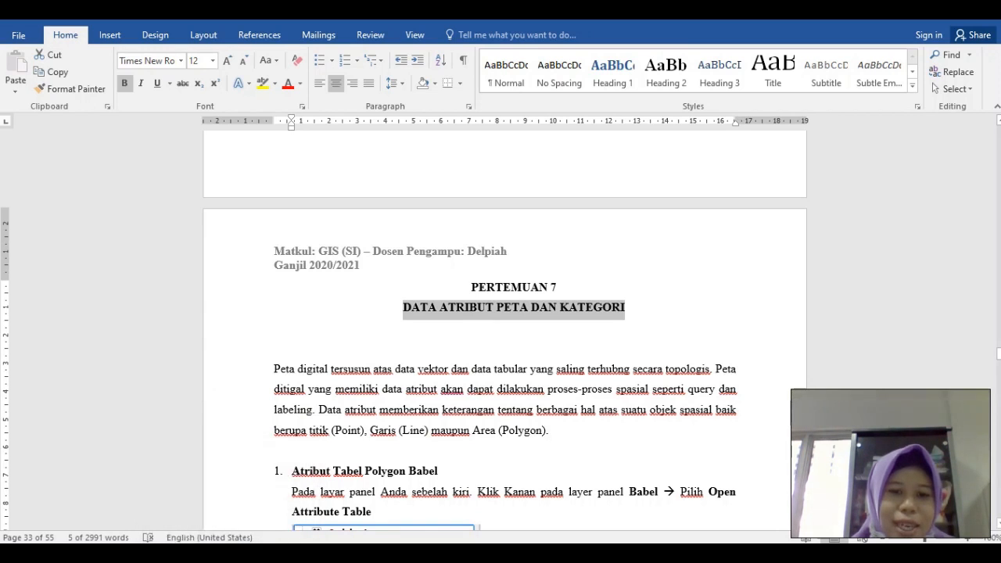
- Highlight the heading "DATA ATRIBUT PETA DAN KATEGORI" under PERTEMUAN 7 in the lesson document
left_click(400, 307)
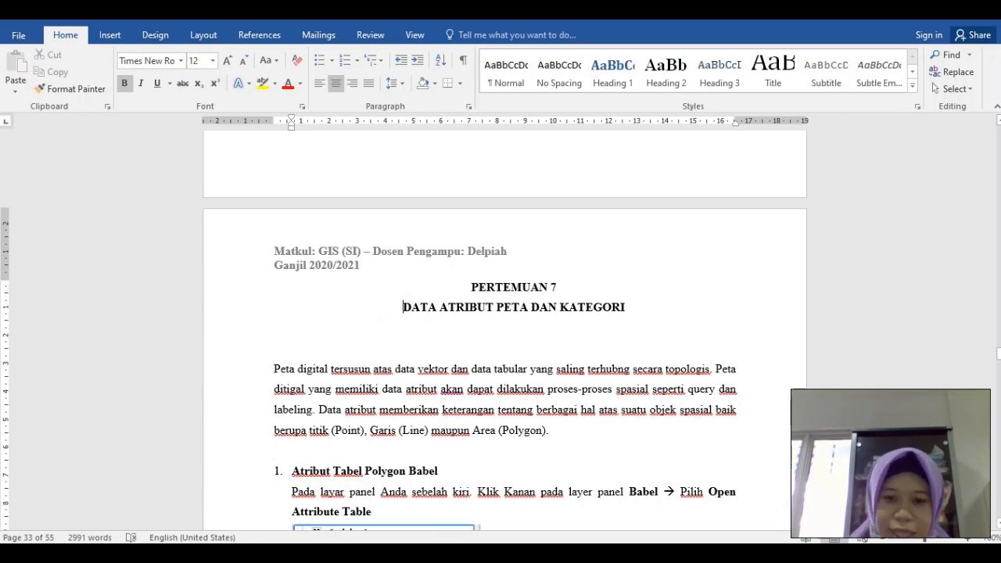
key("shift+End")
key("shift+Left")
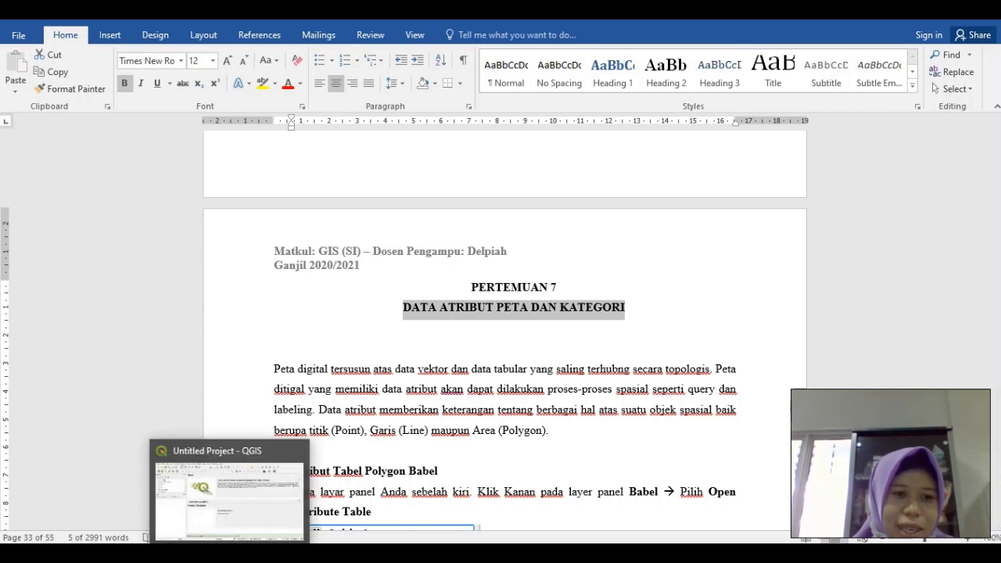
- Switch to QGIS and open the saved Digitasi project file from the GIS course folder
left_click(229, 554)
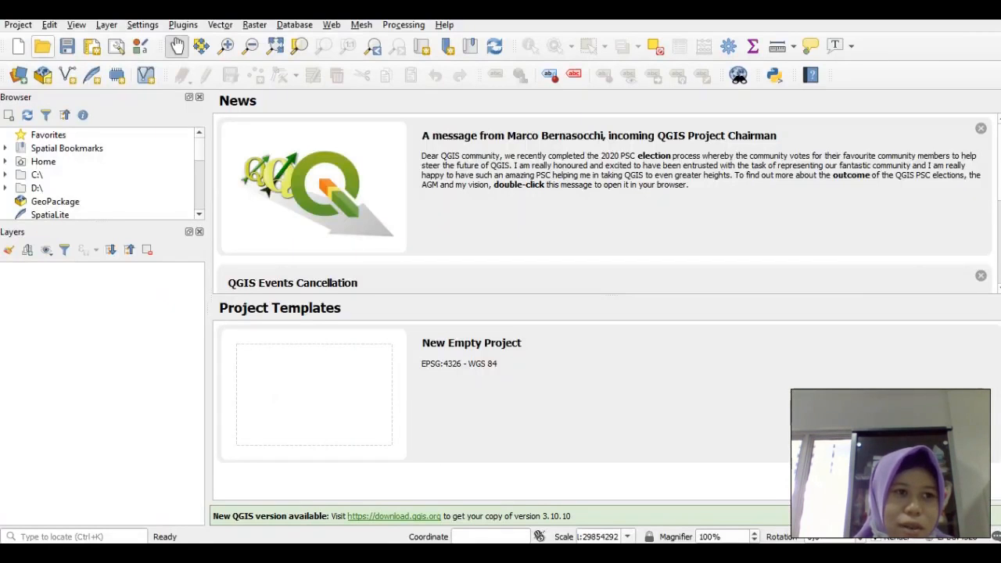
left_click(18, 24)
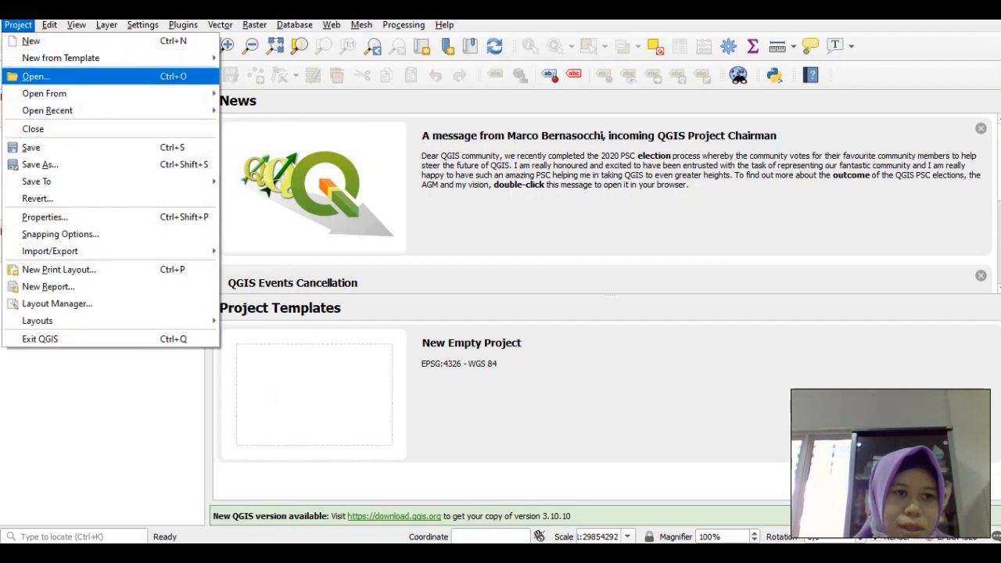
left_click(36, 76)
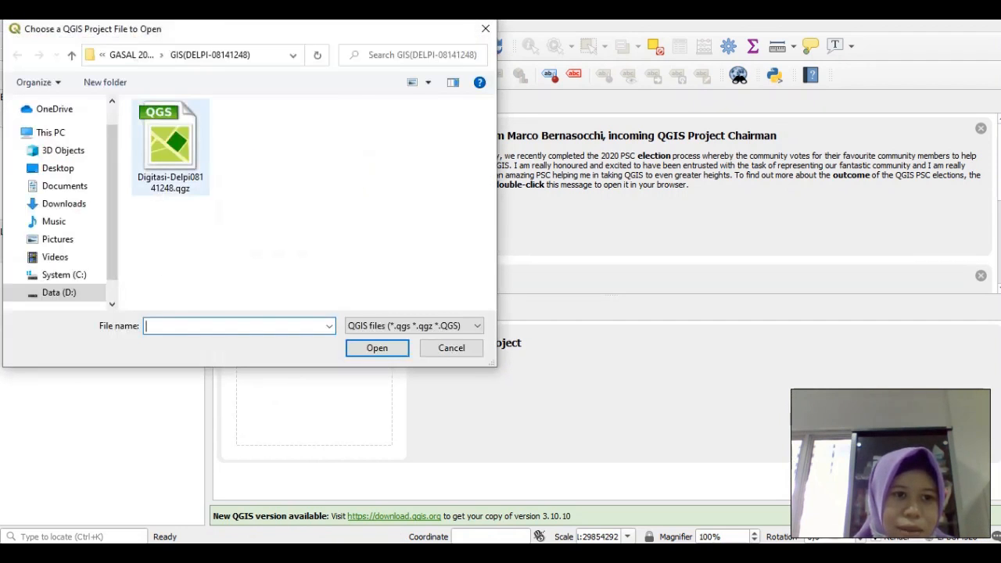
left_click(170, 147)
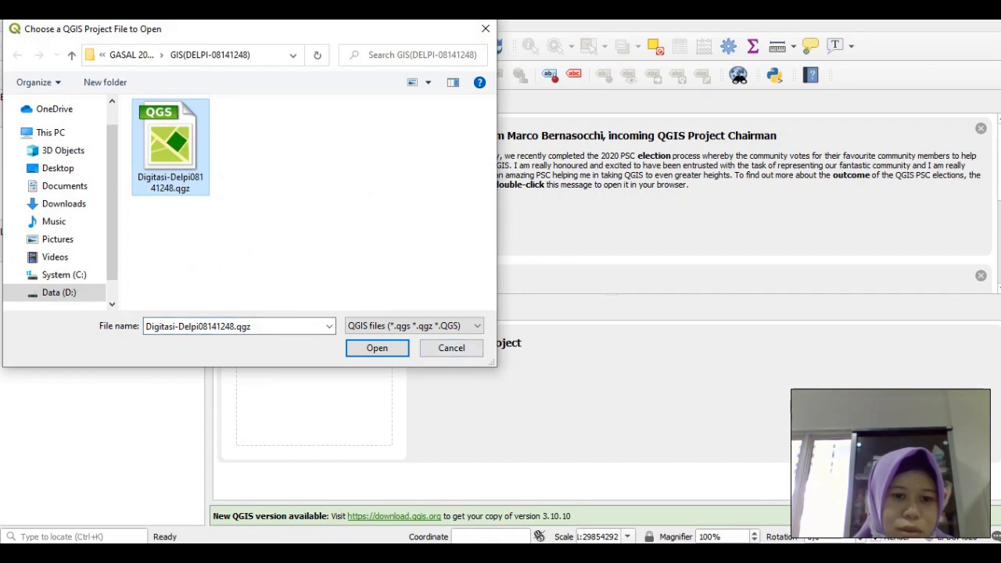
left_click(381, 349)
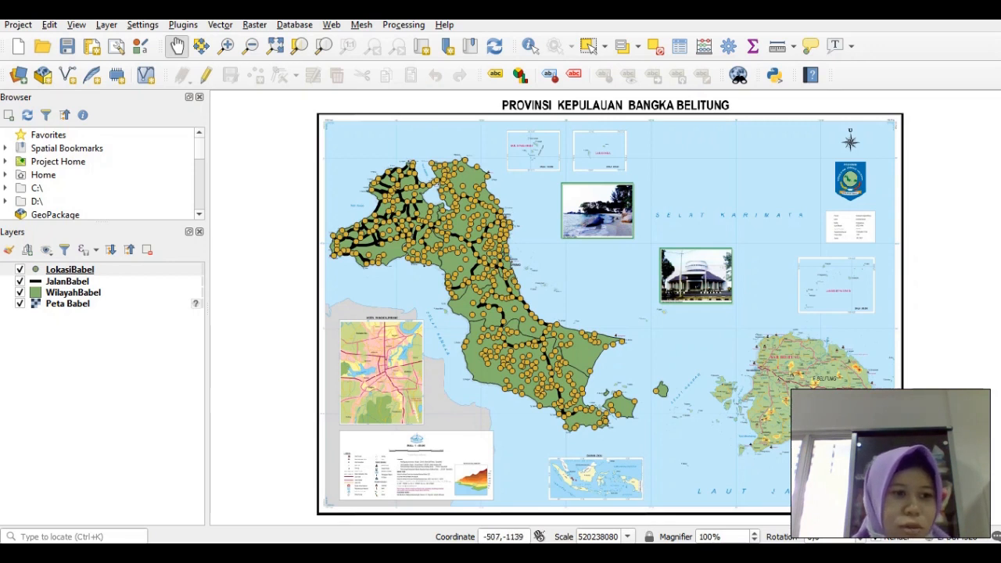
- Hide the LokasiBabel, JalanBabel and Peta Babel layers so that only WilayahBabel is shown
left_click(20, 269)
left_click(20, 281)
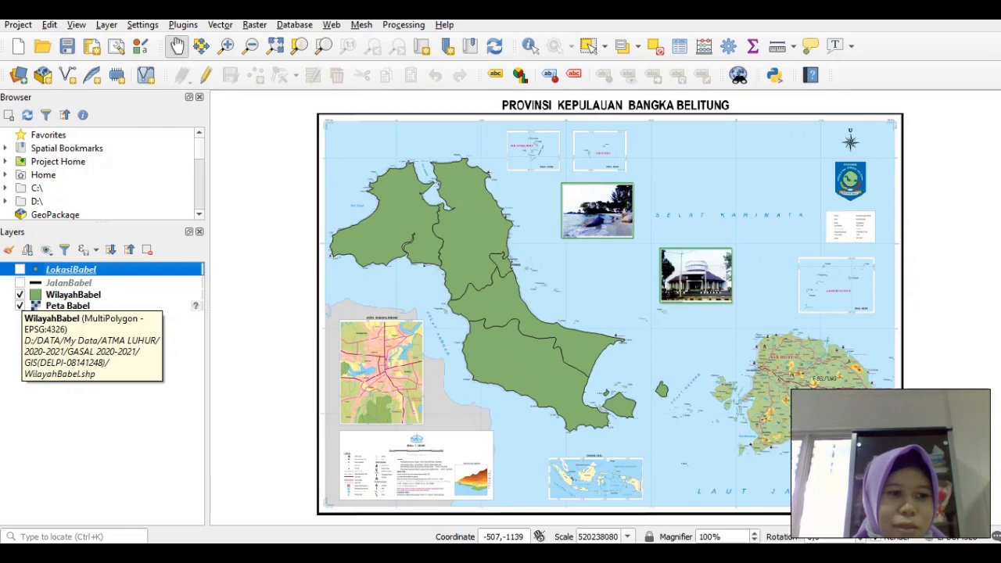
left_click(20, 307)
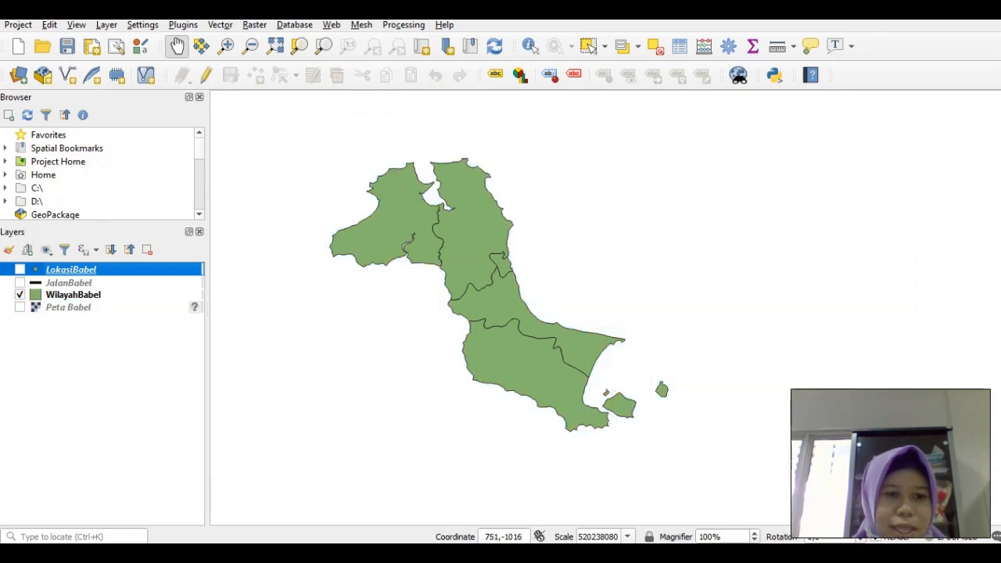
- Show the JalanBabel, LokasiBabel and Peta Babel layers again on top of the WilayahBabel view
left_click(19, 283)
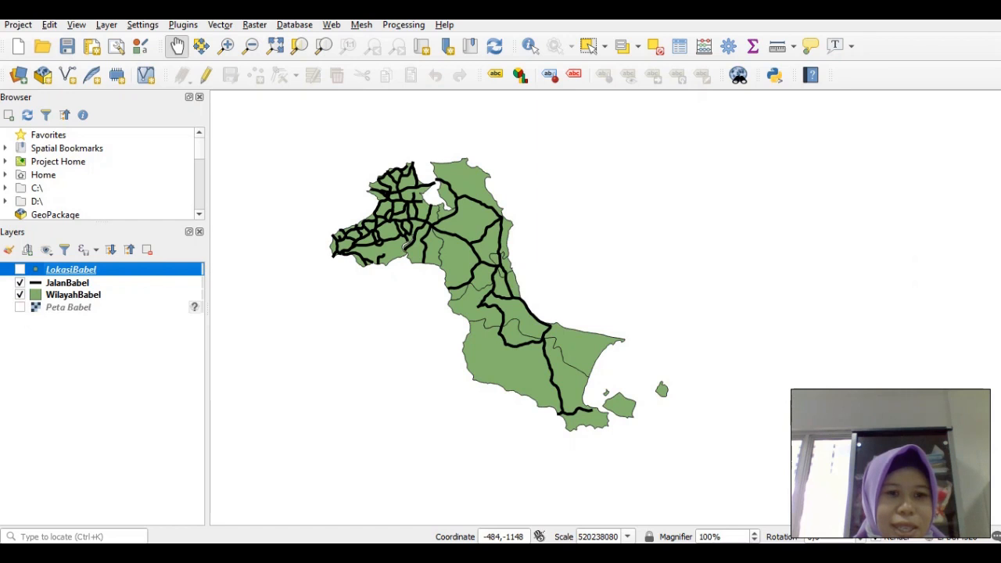
left_click(20, 270)
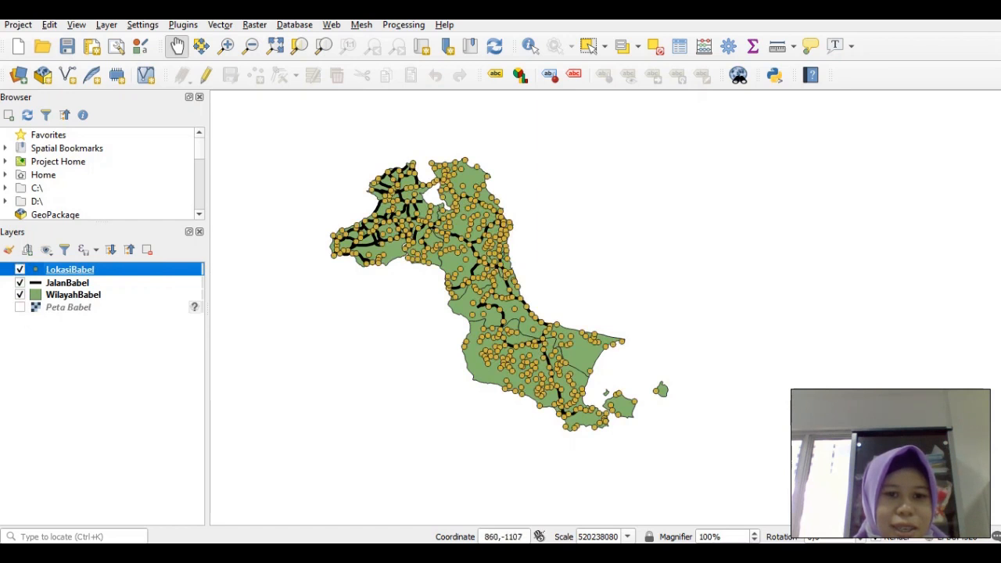
left_click(19, 307)
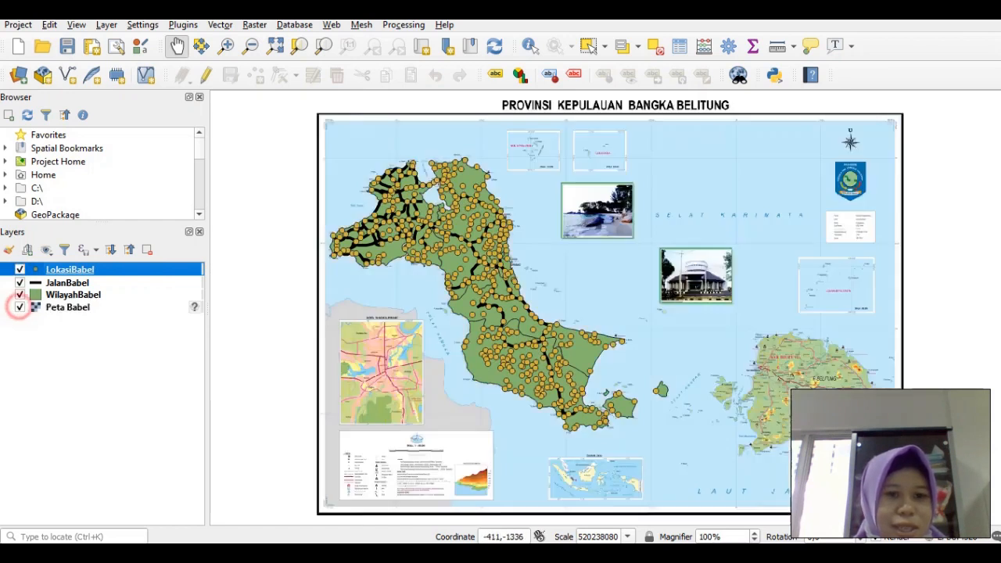
- Hide the WilayahBabel, JalanBabel and LokasiBabel layers so that only the Peta Babel base map is shown
left_click(20, 295)
left_click(19, 282)
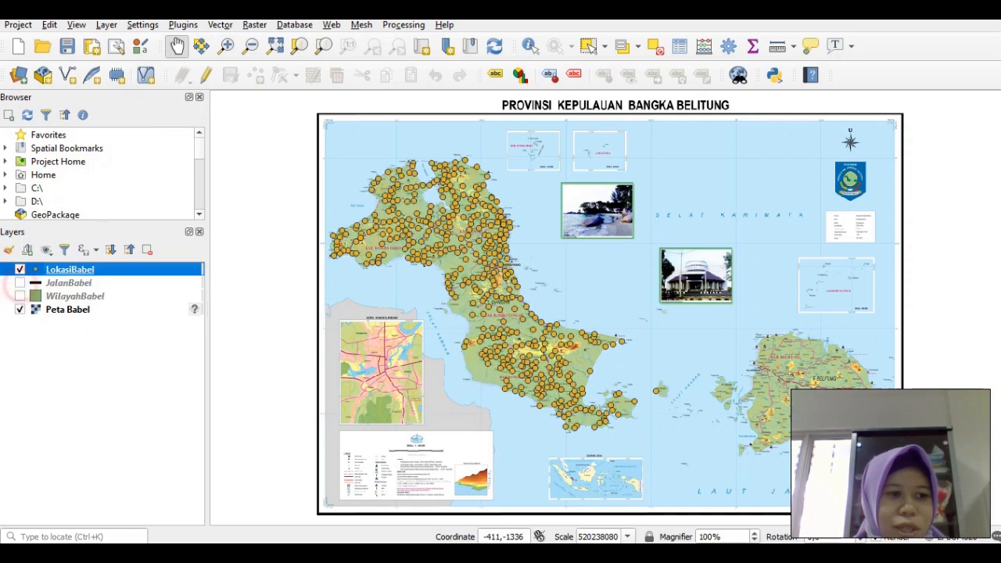
left_click(19, 269)
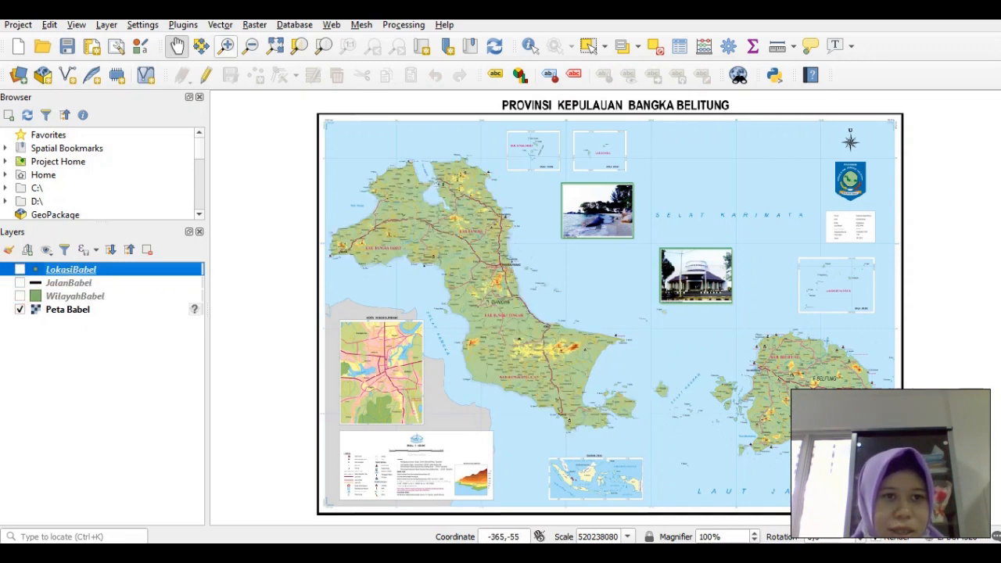
- Examine the Kab. Bangka Barat coast around Mentok and Tanjungular up close on the Peta Babel base map
left_click(226, 44)
left_click_drag(498, 299, 341, 164)
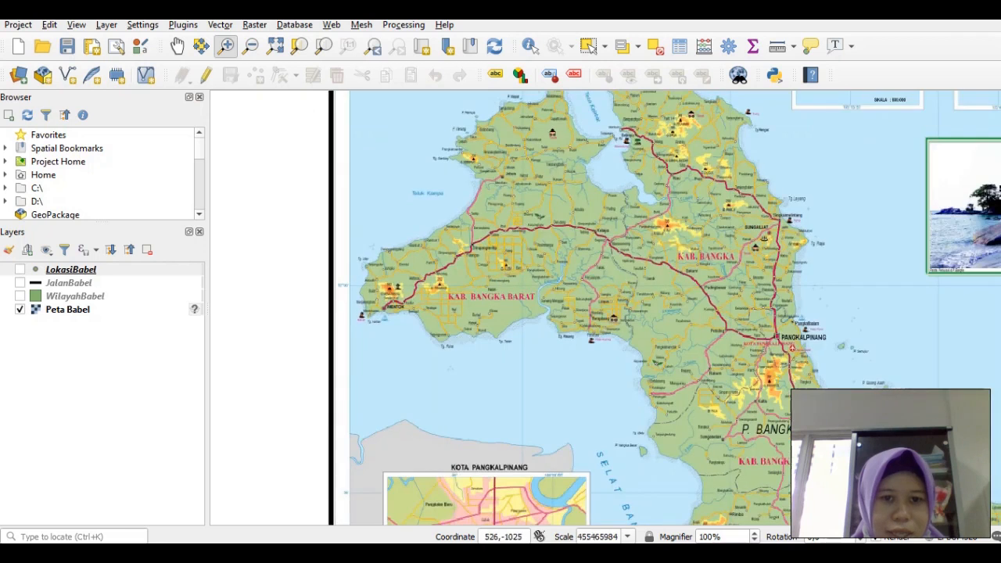
left_click_drag(515, 250, 380, 139)
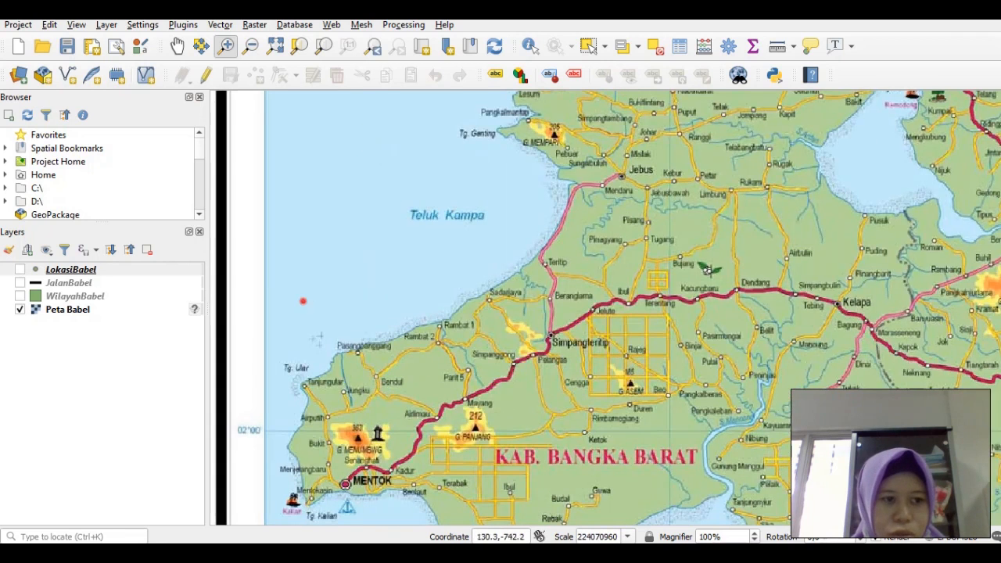
left_click(304, 302)
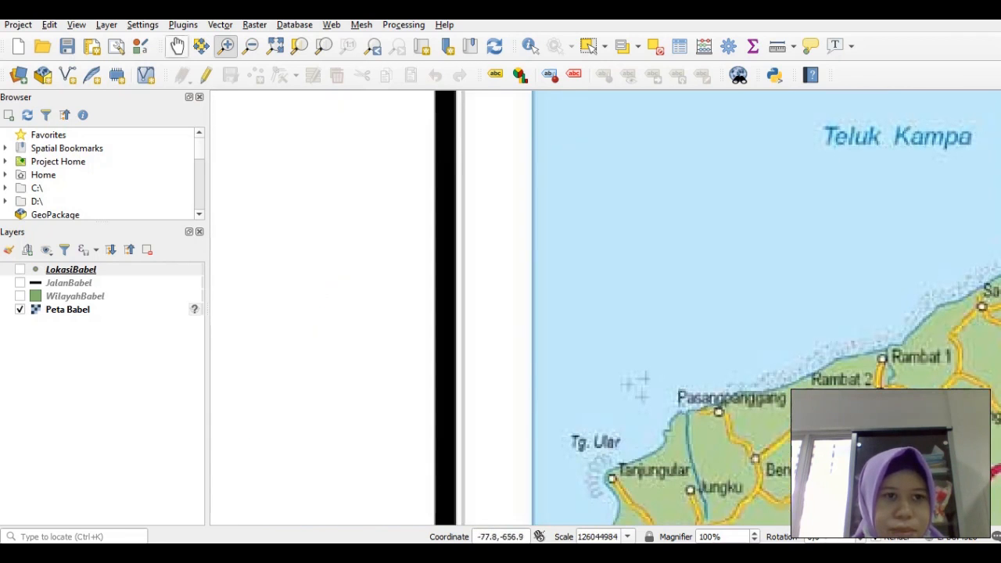
left_click(178, 44)
left_click_drag(639, 266, 354, 197)
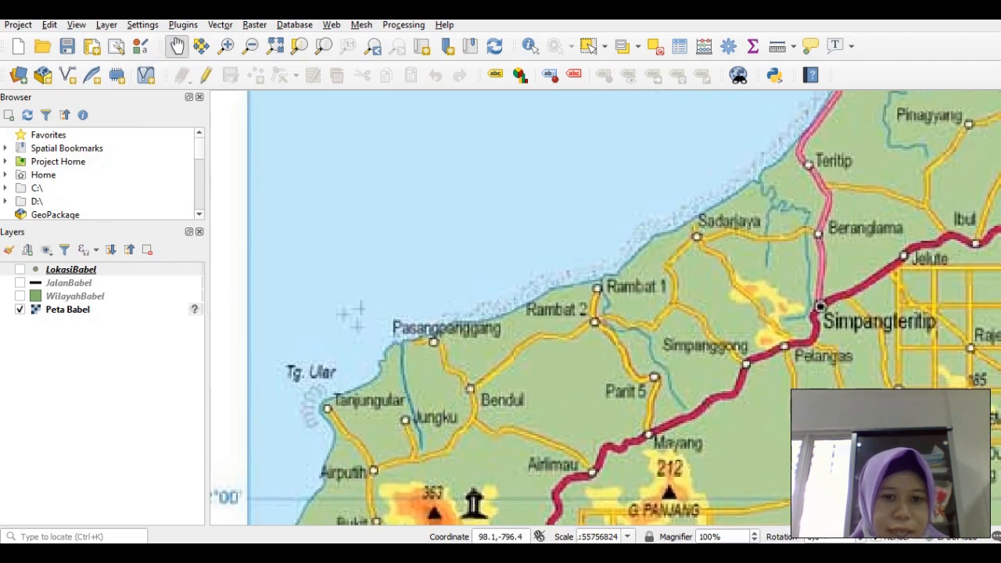
key("alt+Tab")
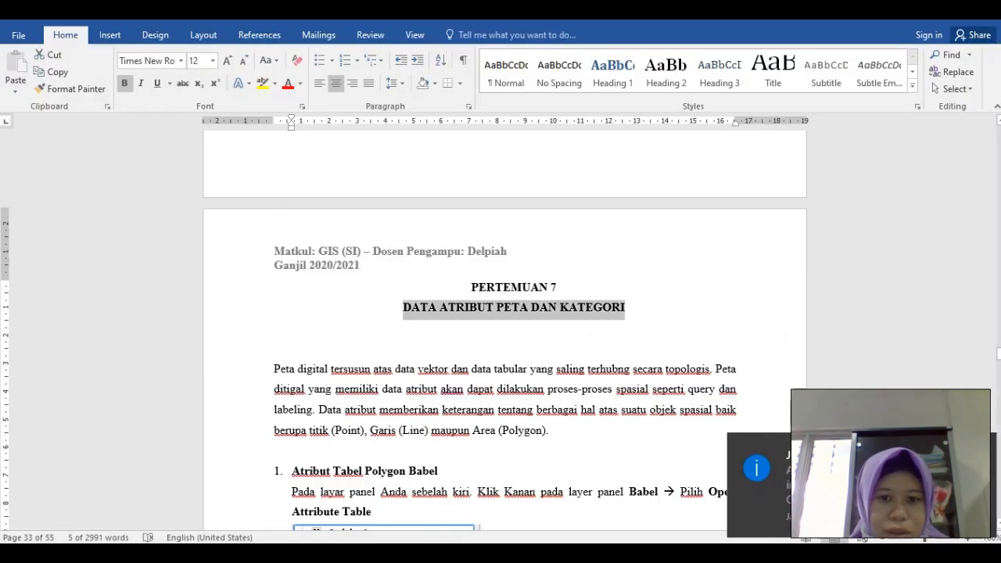
key("alt+Tab")
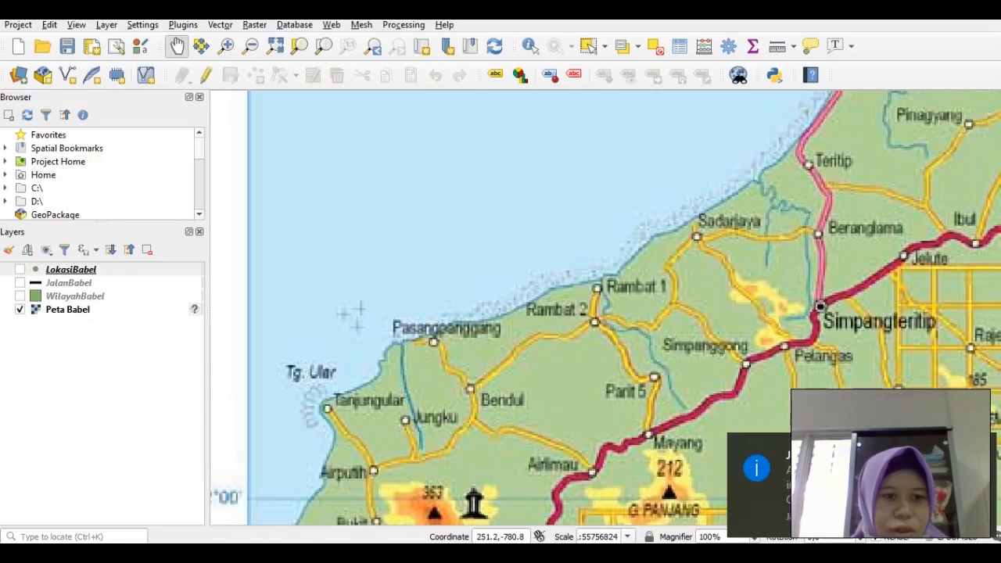
left_click_drag(352, 317, 293, 198)
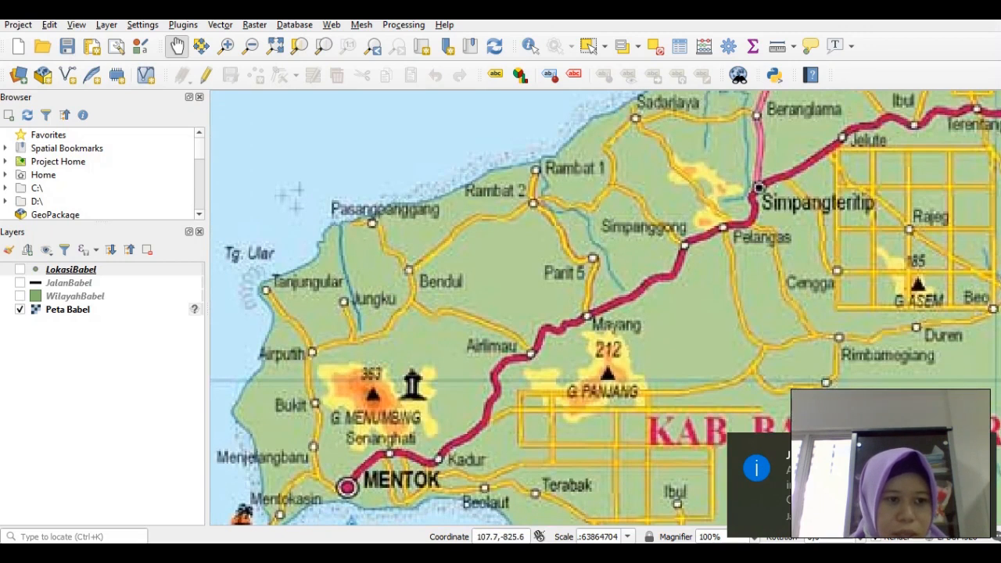
- Show the WilayahBabel polygon layer over the Peta Babel base map
left_click(20, 296)
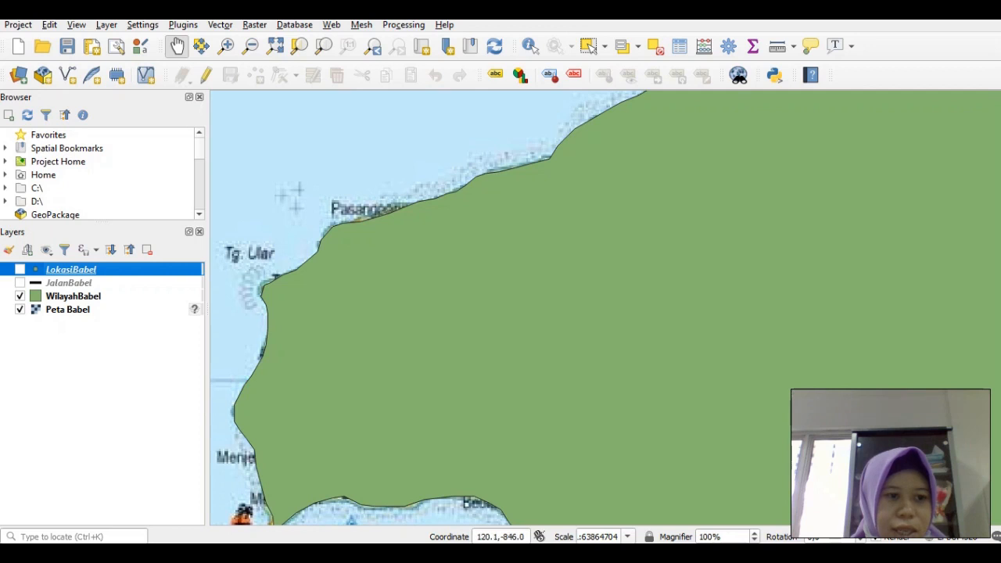
key("super+r")
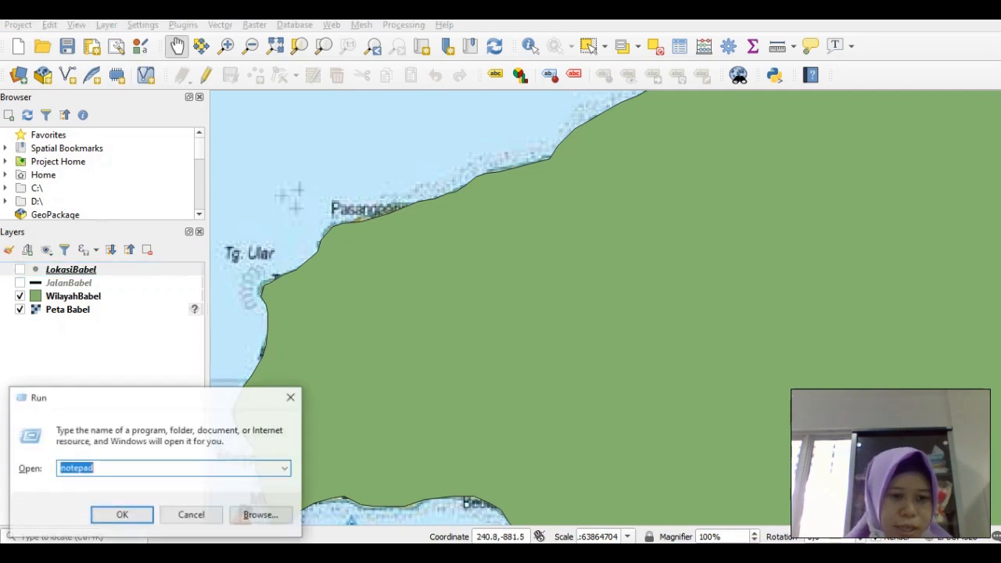
key("Escape")
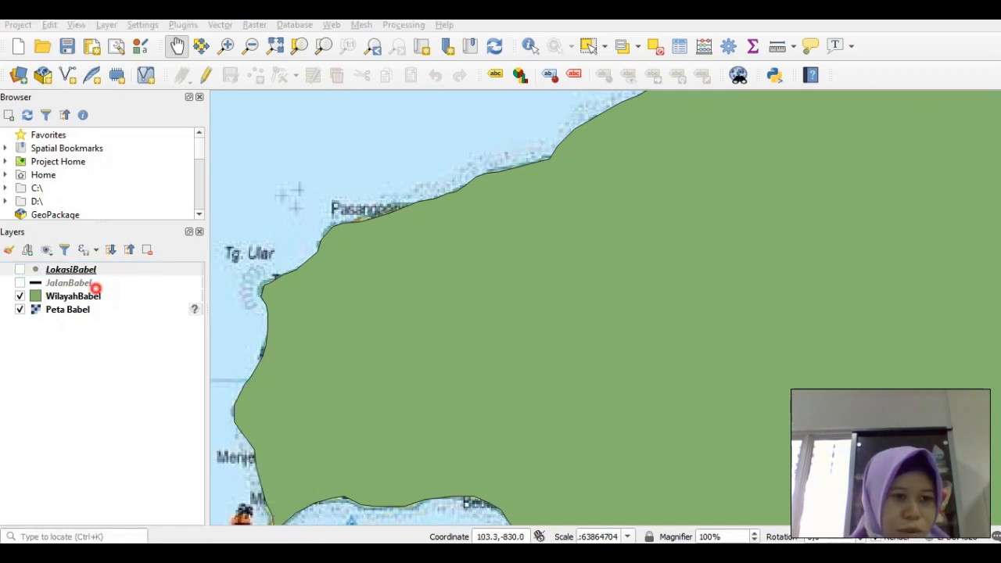
- Review the id and kab fields in WilayahBabel's attribute table and close the table
left_click(88, 284)
left_click(84, 295)
right_click(84, 295)
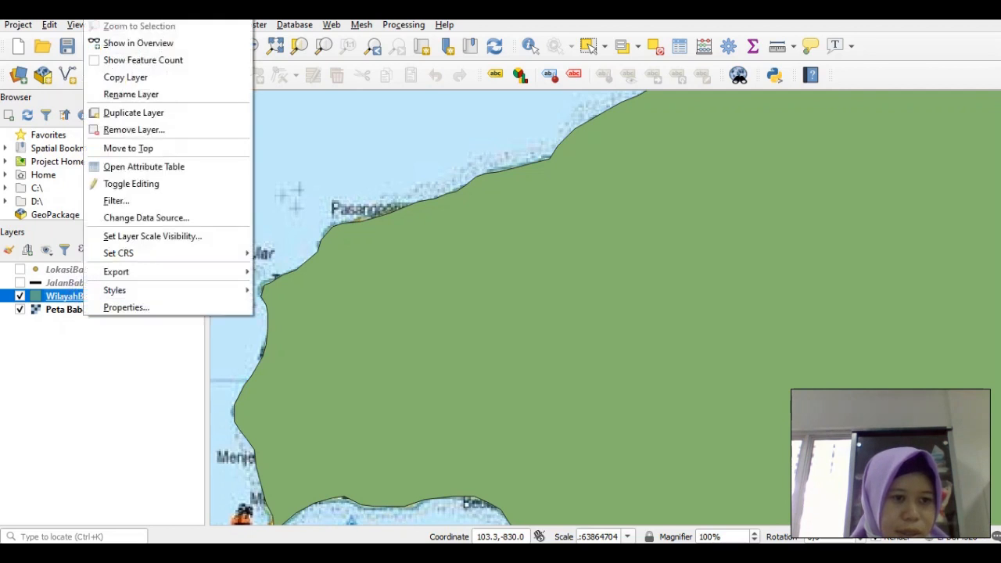
left_click(144, 166)
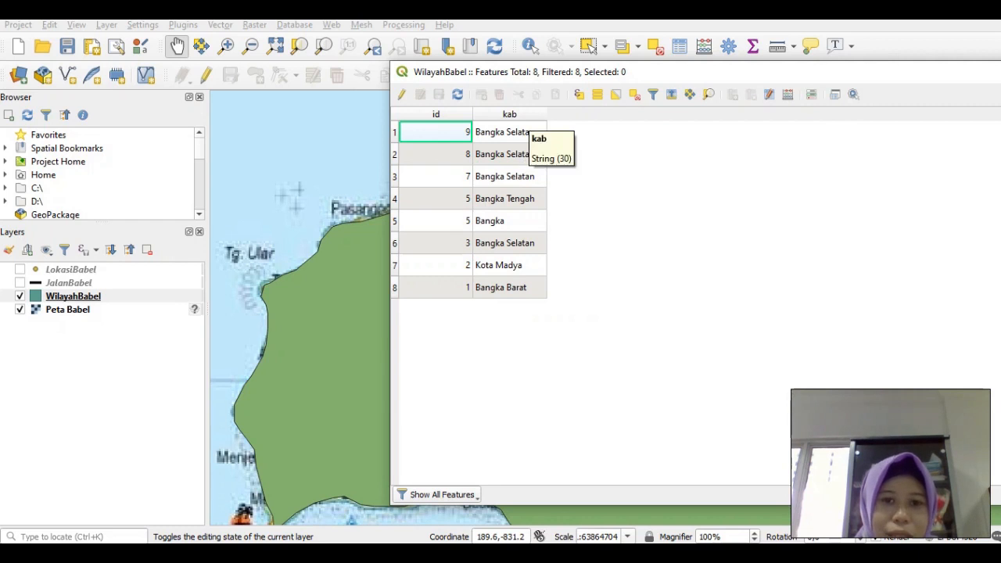
left_click_drag(720, 74, 497, 89)
left_click(929, 80)
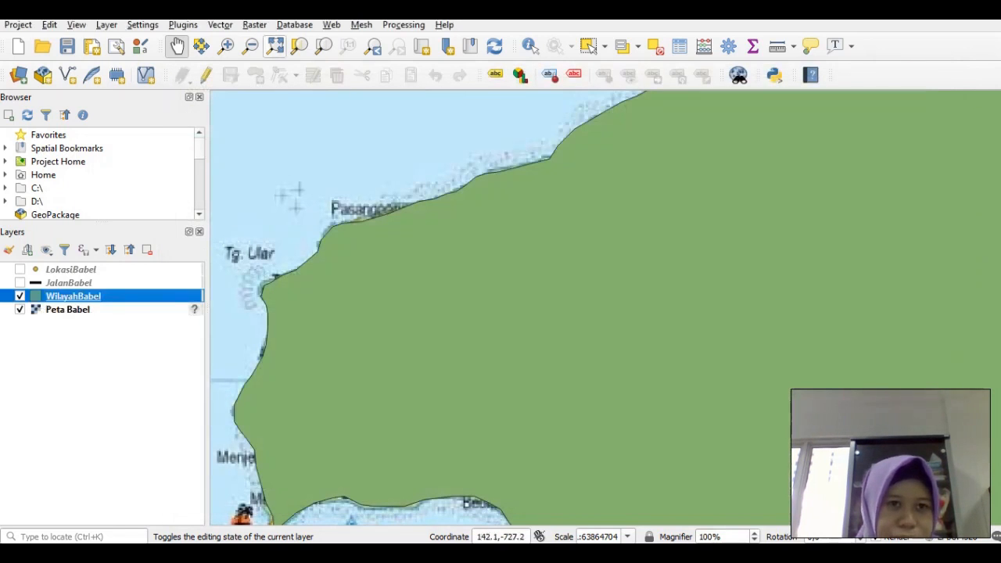
- Set the WilayahBabel layer's symbology to Categorized by the kab field and classify its values with random colors
left_click(275, 45)
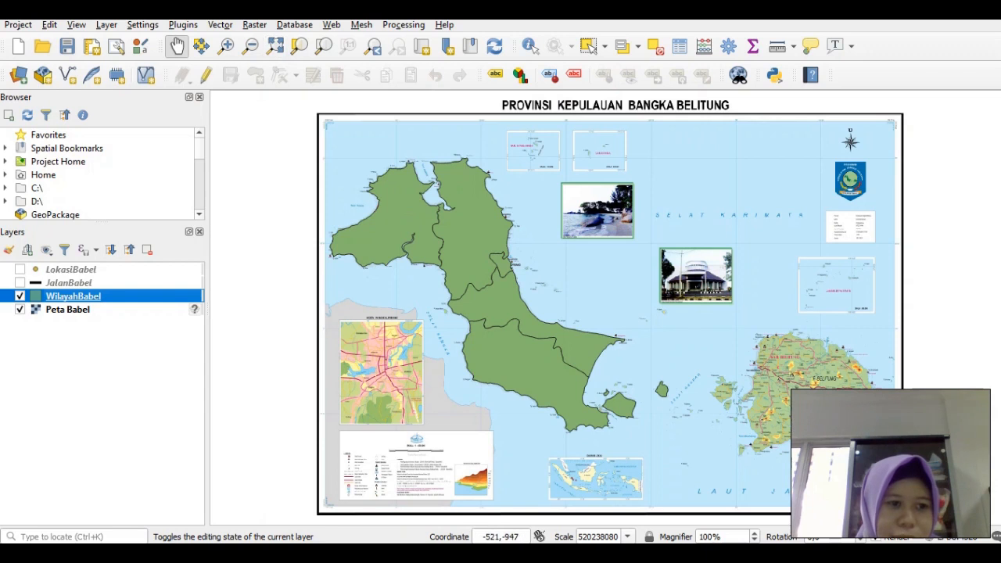
right_click(66, 297)
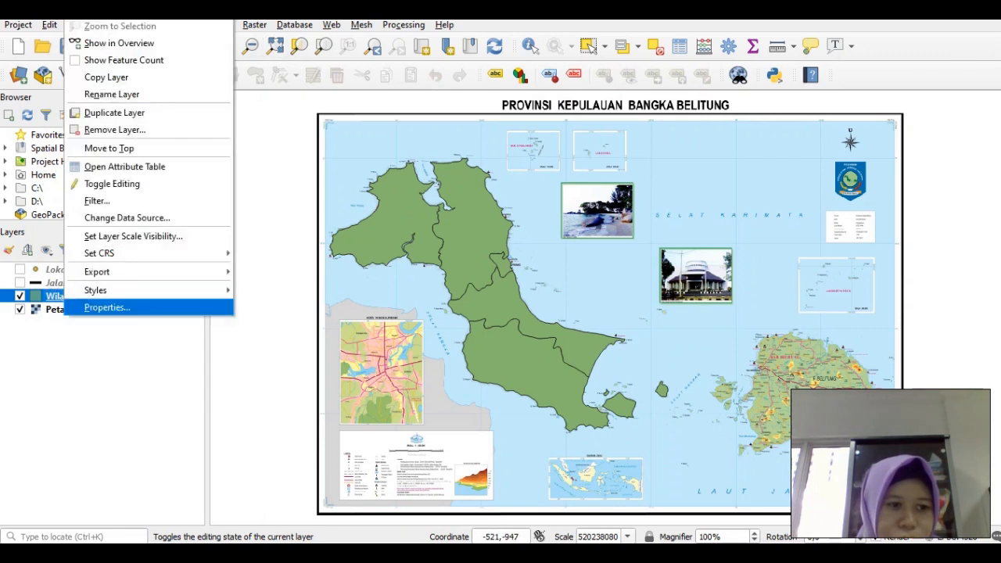
left_click(90, 305)
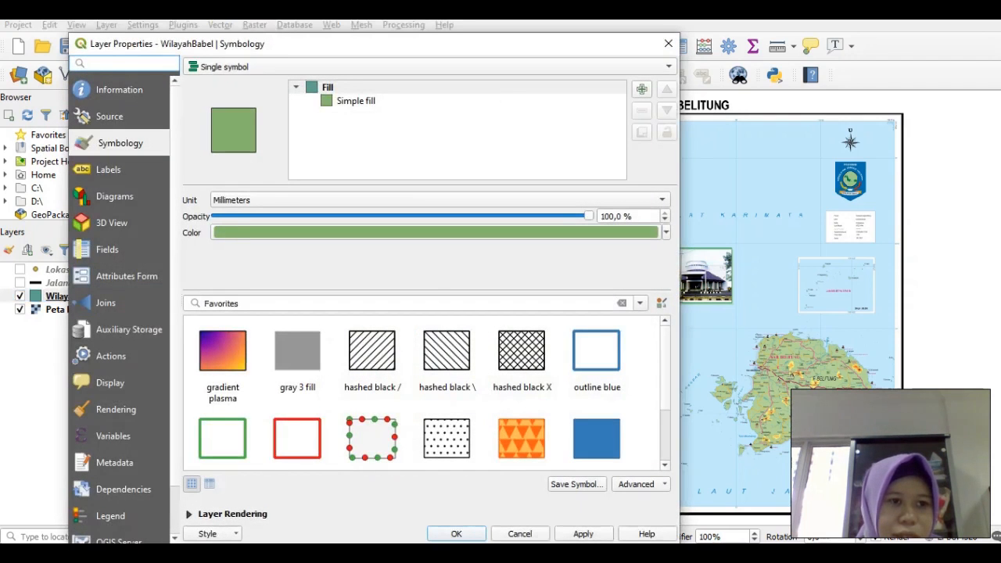
left_click(225, 68)
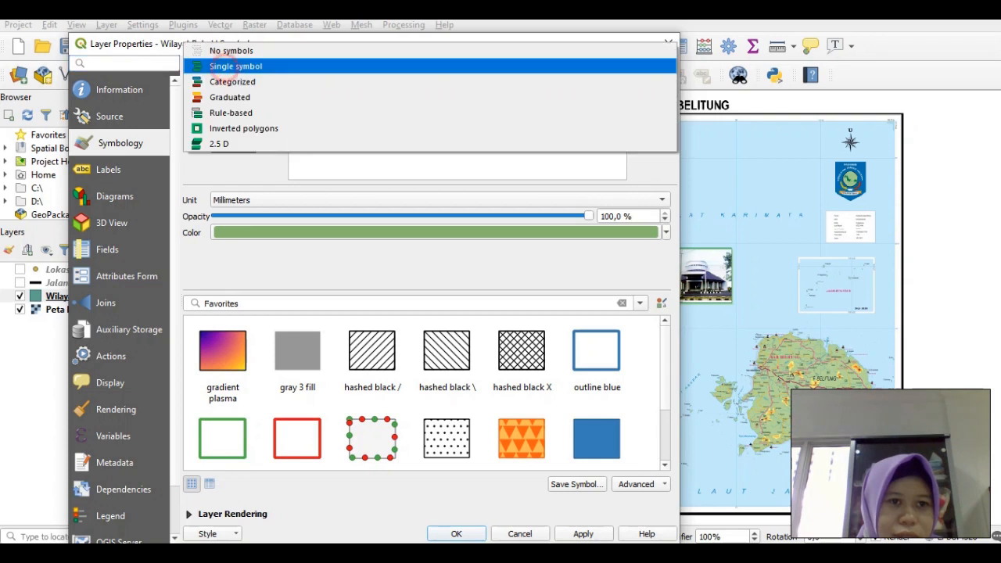
left_click(224, 82)
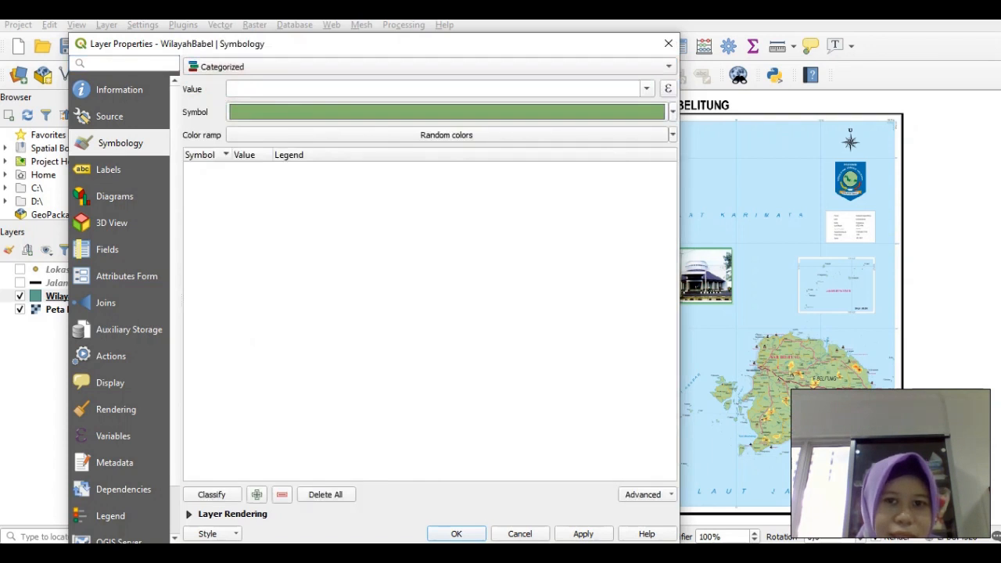
left_click(647, 89)
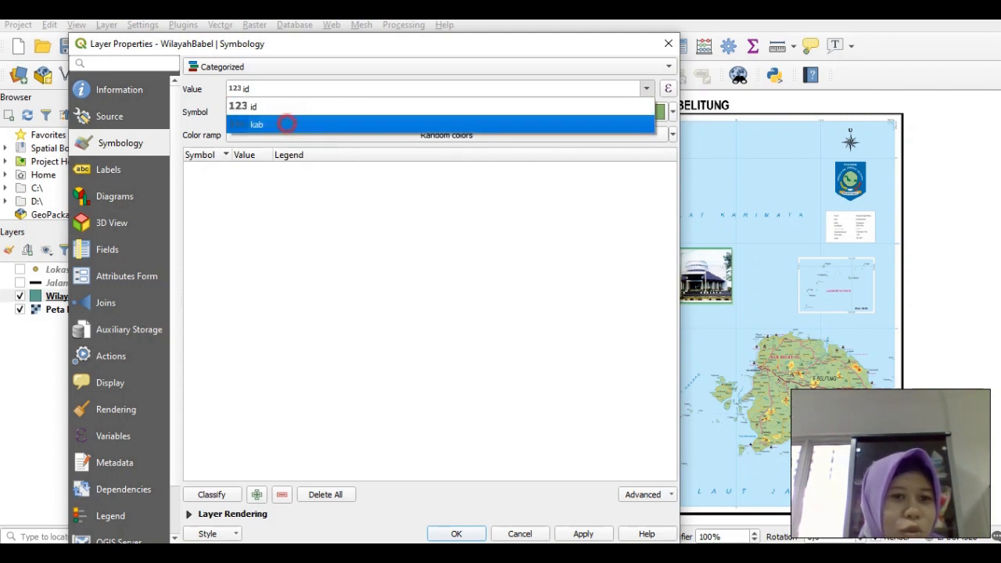
left_click(283, 124)
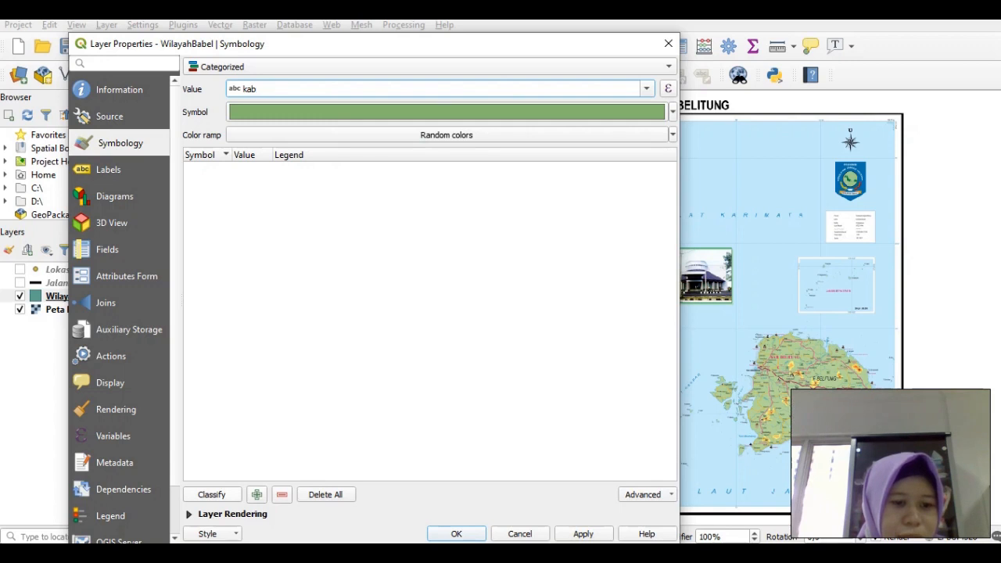
left_click(213, 493)
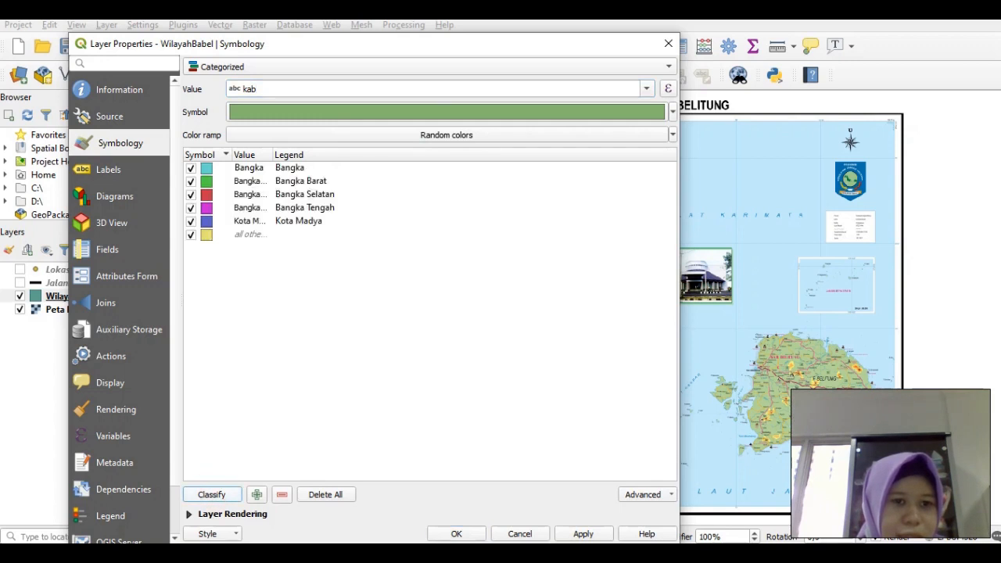
- Remove the "all other values" category from WilayahBabel's kab classification and apply the symbology
left_click(232, 236)
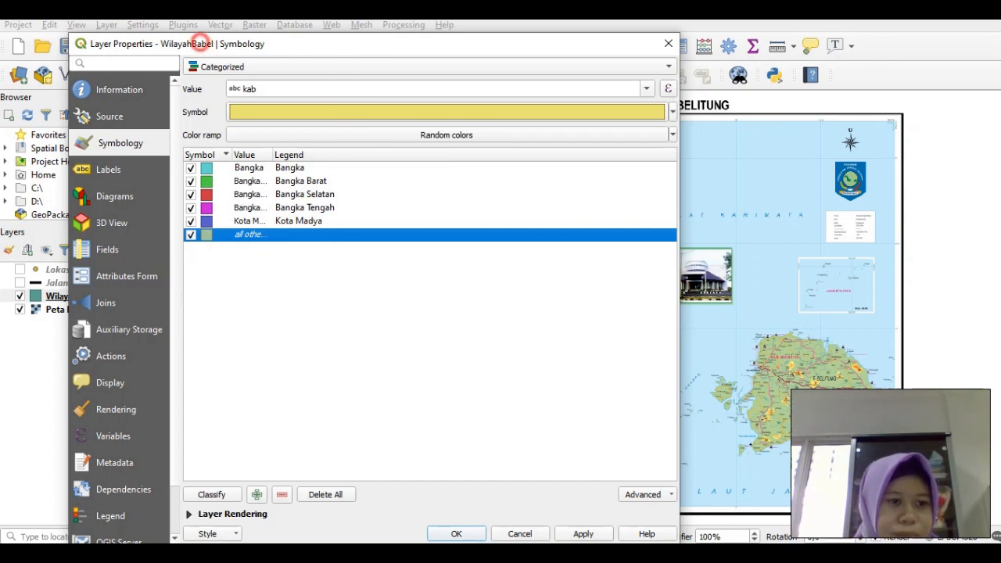
left_click_drag(201, 41, 356, 35)
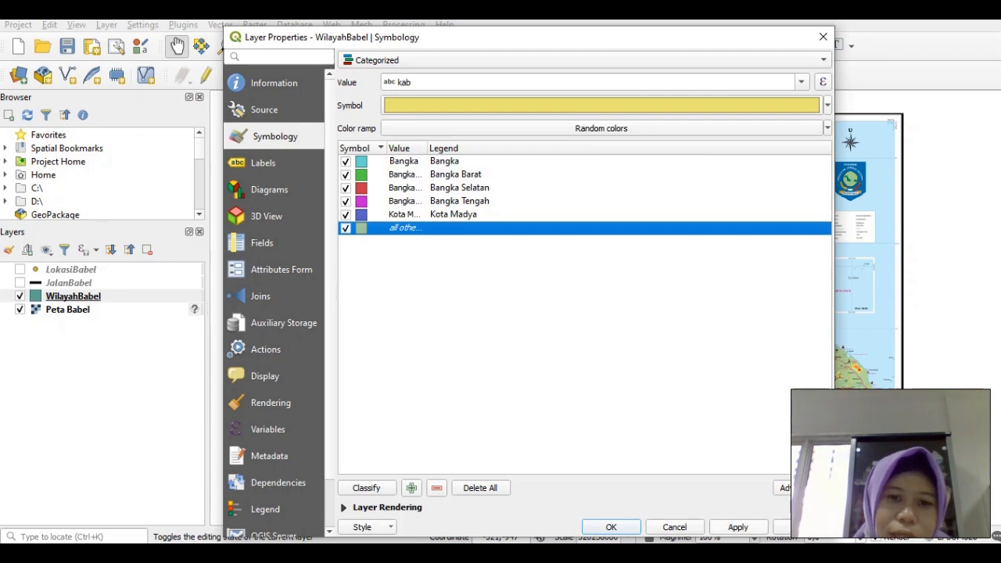
left_click(737, 527)
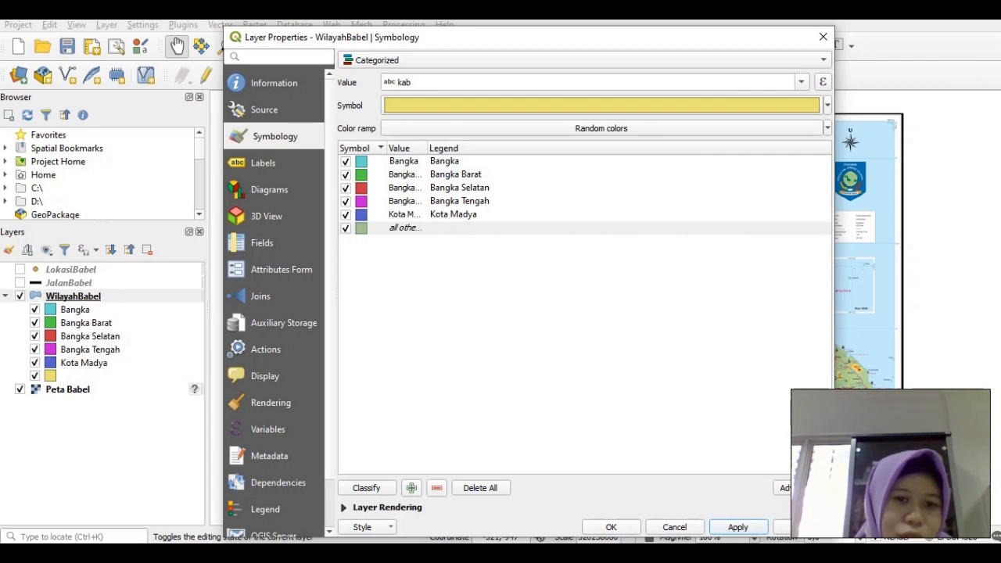
left_click(384, 228)
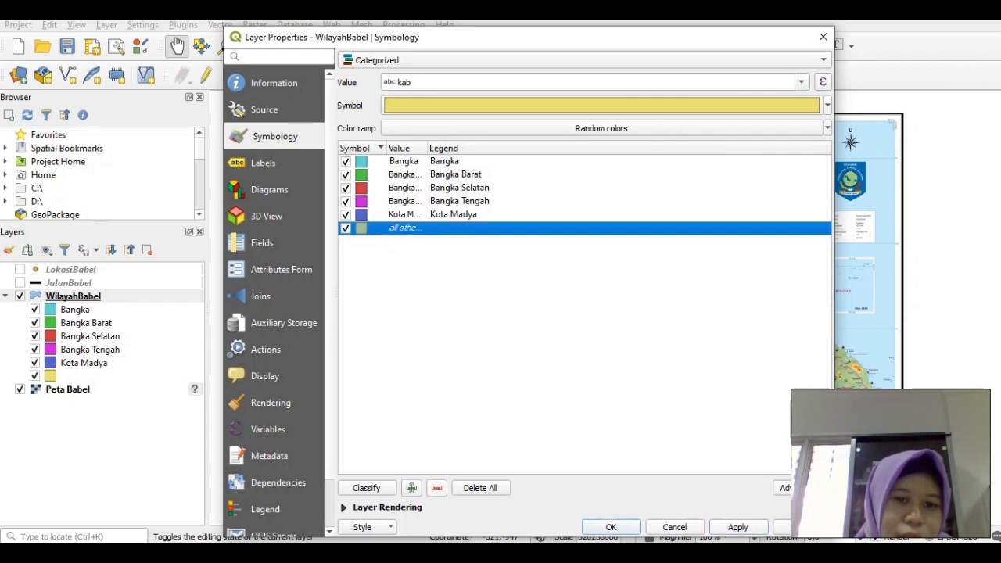
left_click(437, 487)
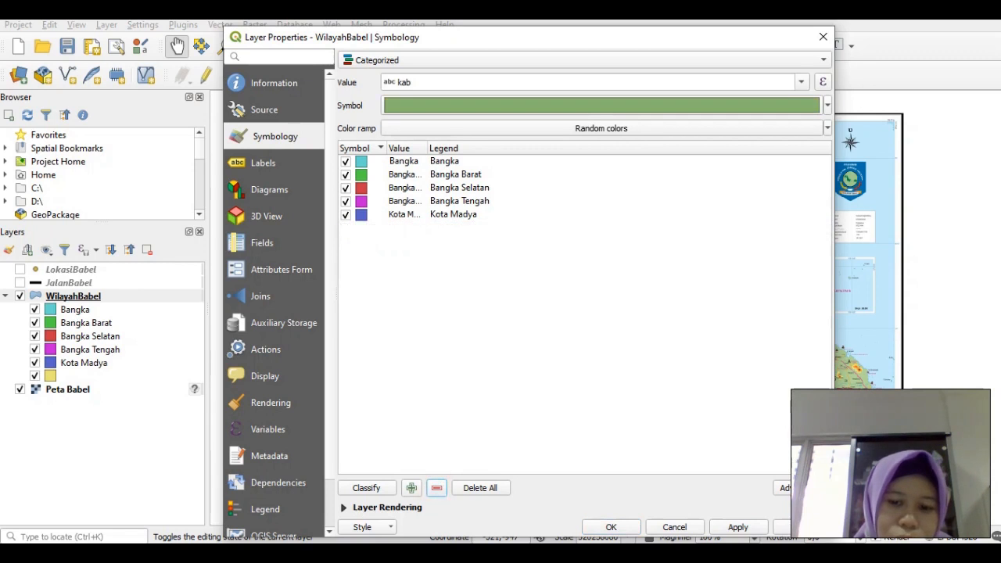
left_click(738, 526)
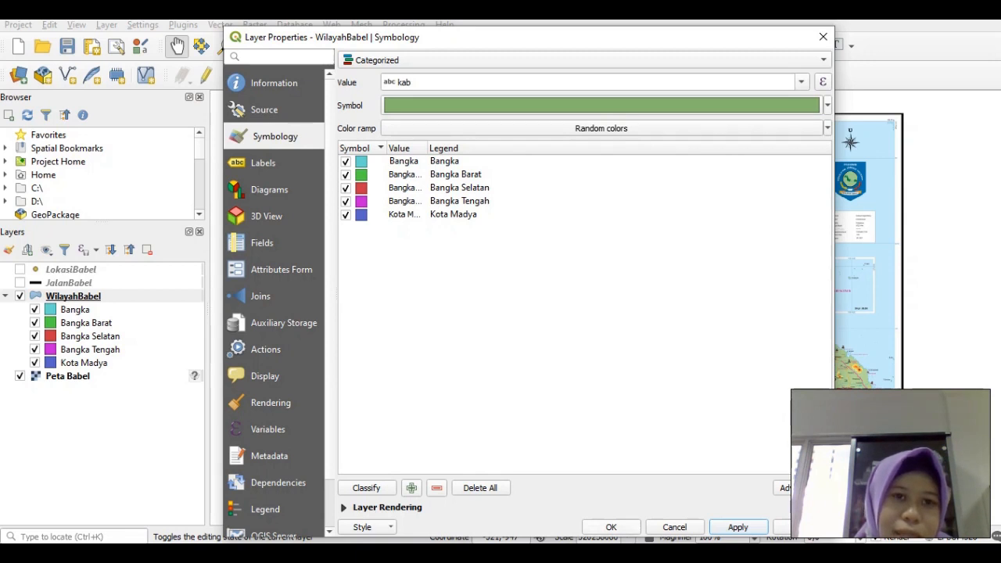
- Set the Bangka category's fill color to light blue #a4c2d8, apply it and close the layer properties
left_click_drag(347, 40, 453, 43)
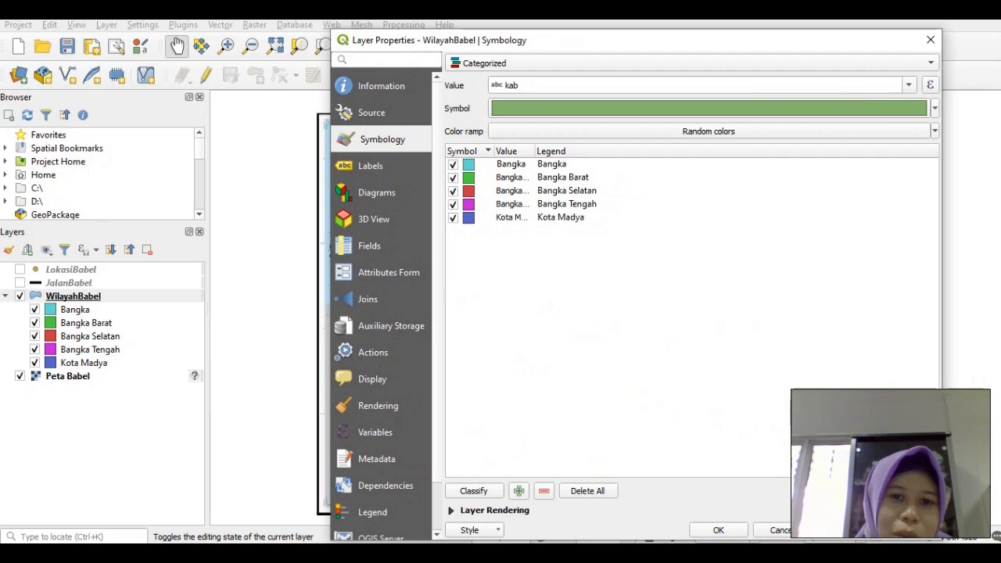
double_click(469, 163)
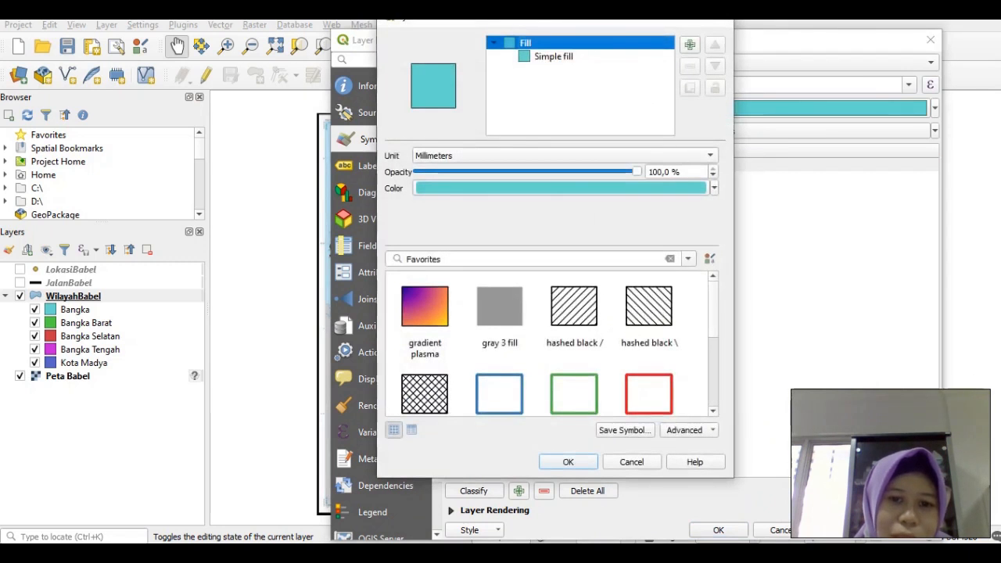
left_click(642, 188)
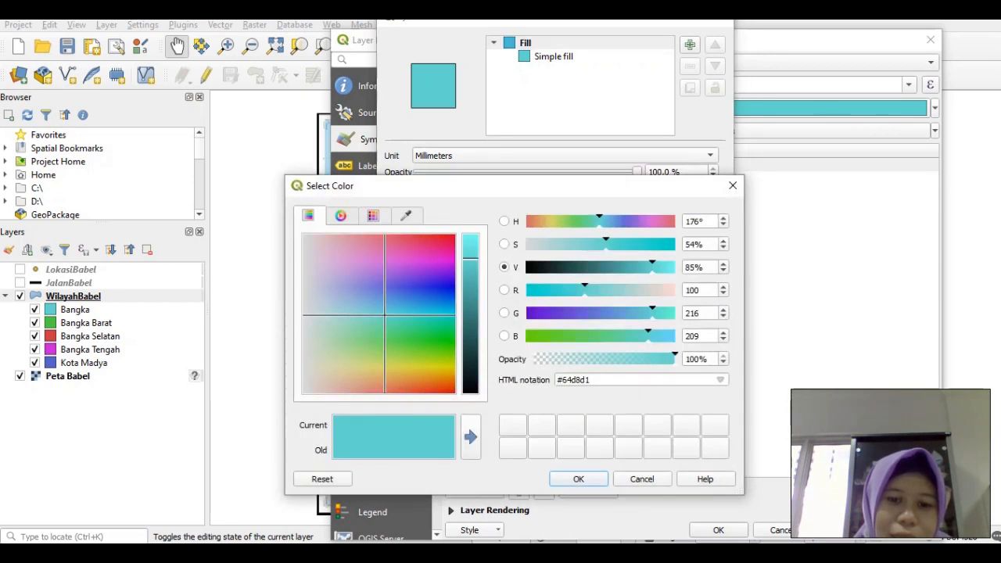
left_click(336, 278)
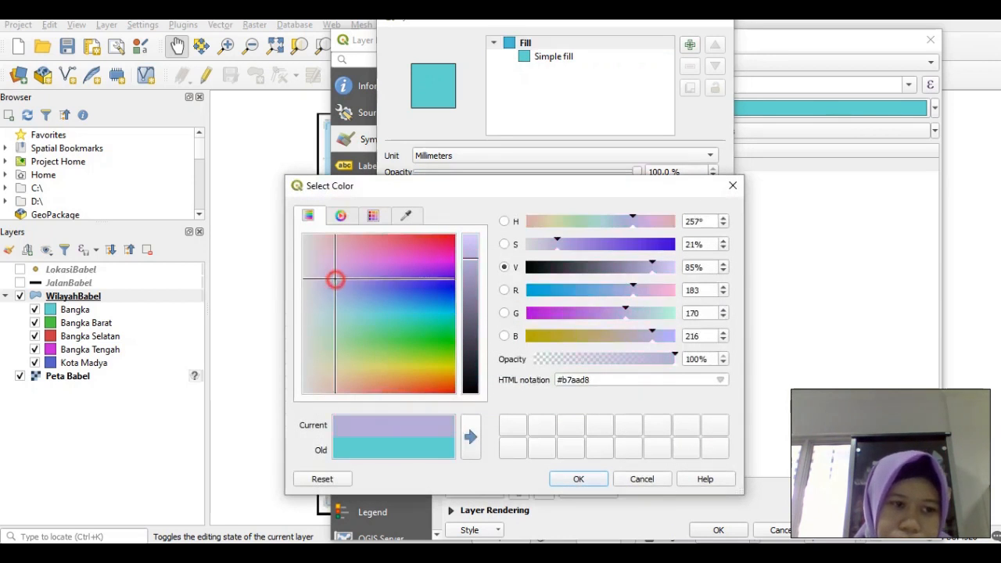
left_click(340, 302)
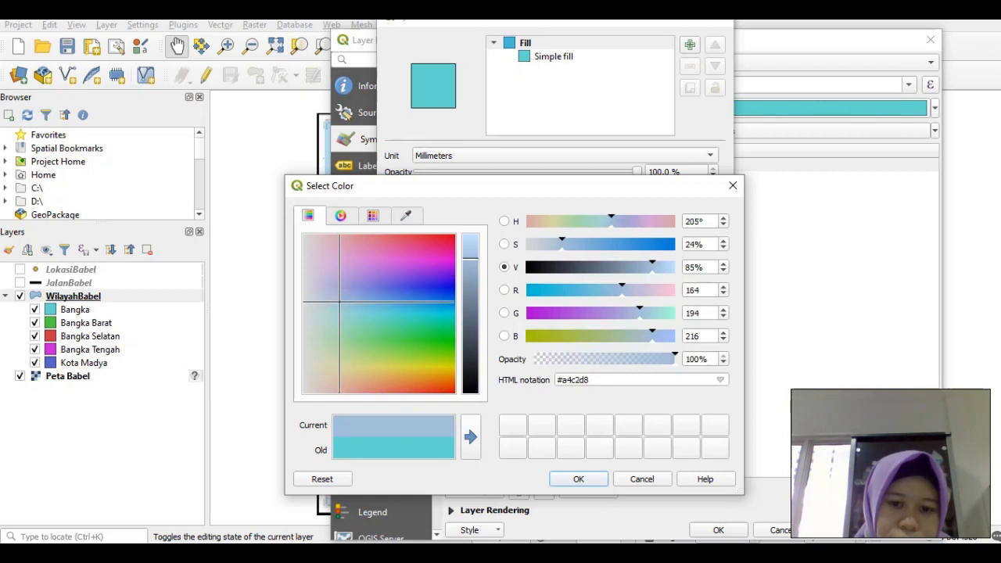
left_click(578, 479)
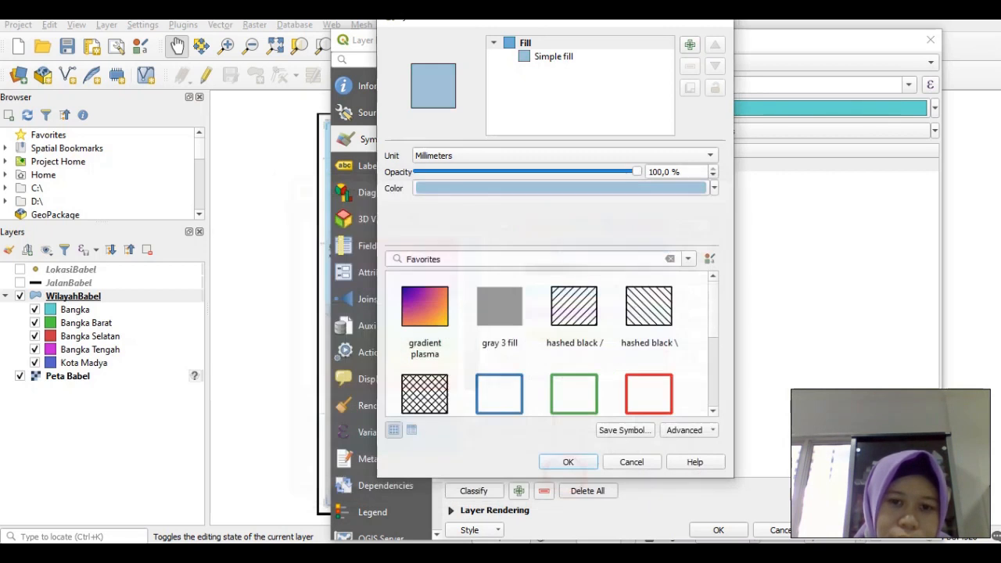
left_click(568, 461)
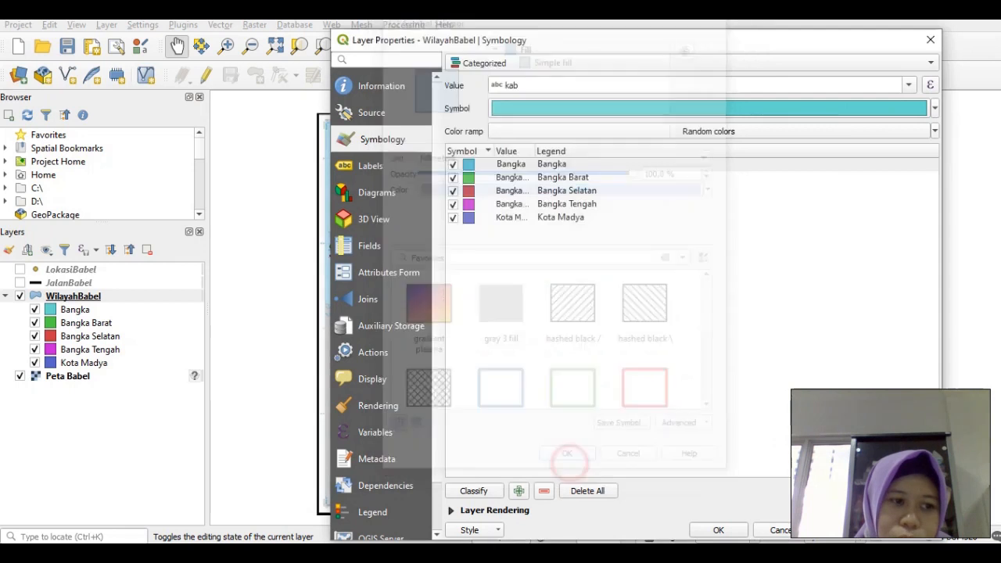
left_click(846, 531)
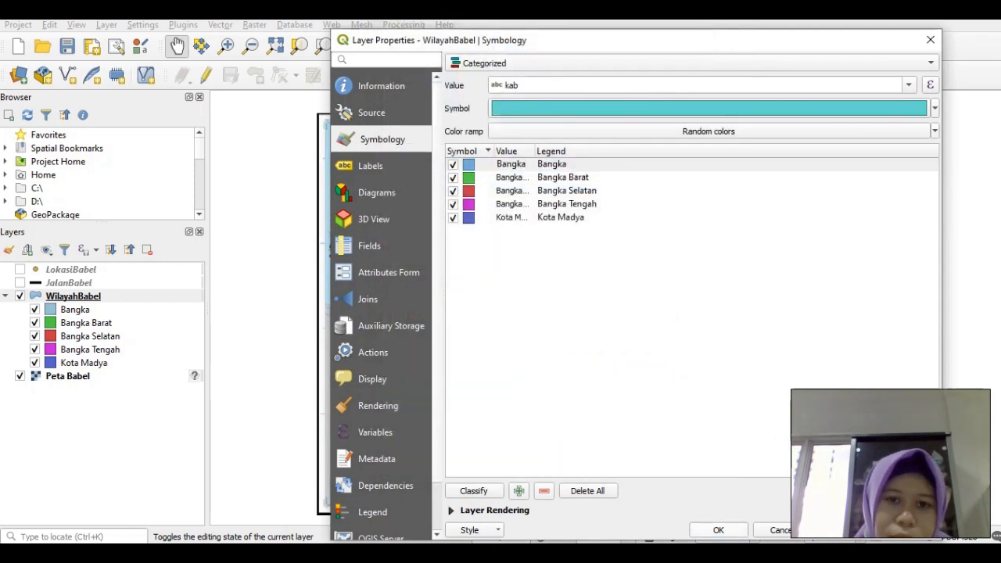
left_click(718, 530)
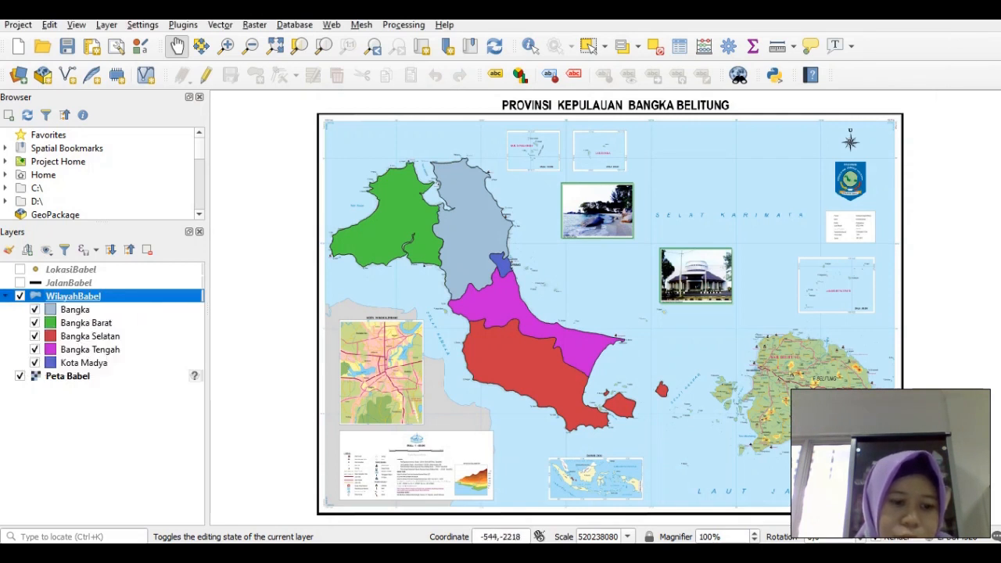
- Open Notepad and write the line "kategori tipe polygon (wilayah bangka)"
key("super+r")
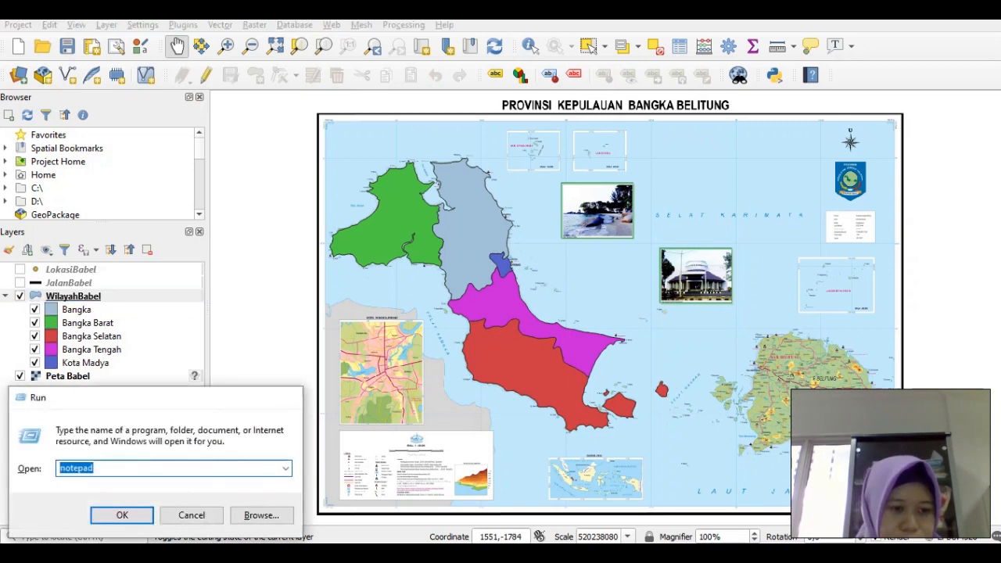
key("Return")
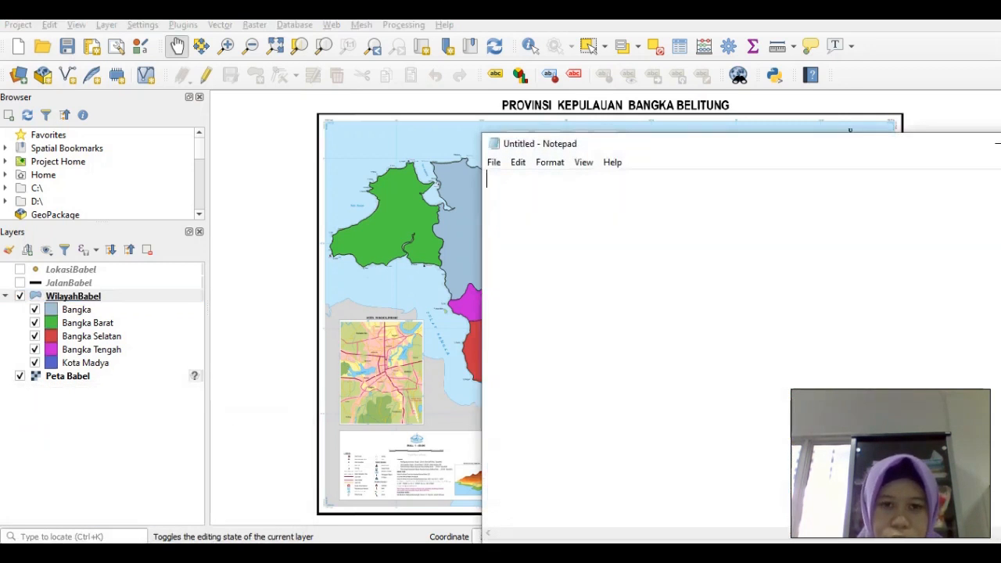
type("kategori ")
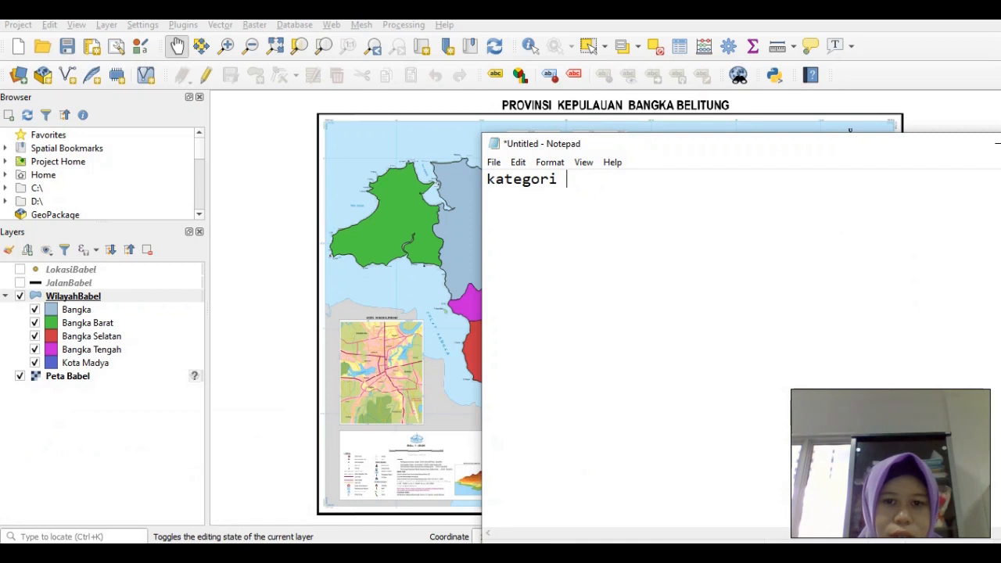
type("p")
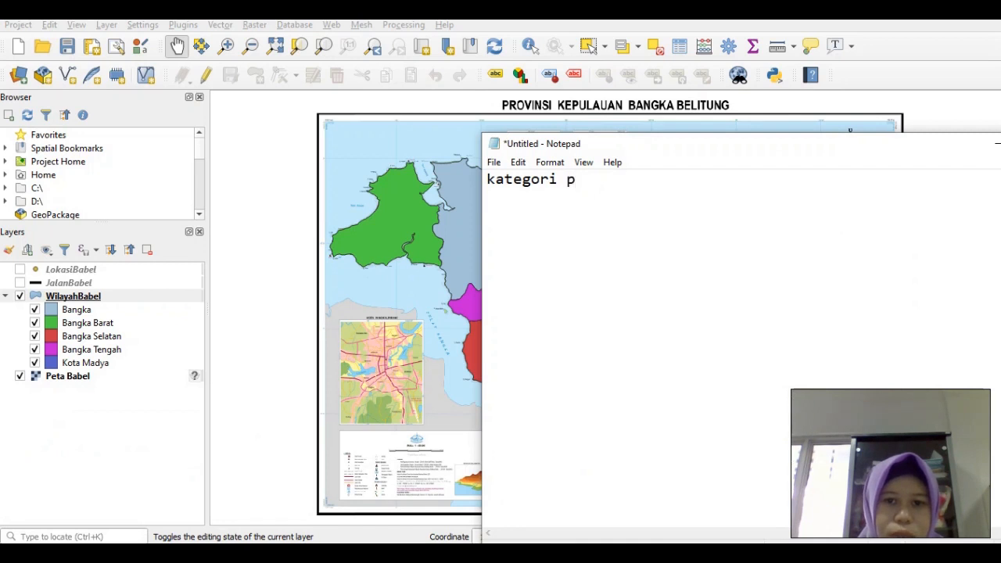
key("BackSpace")
type("tipe po")
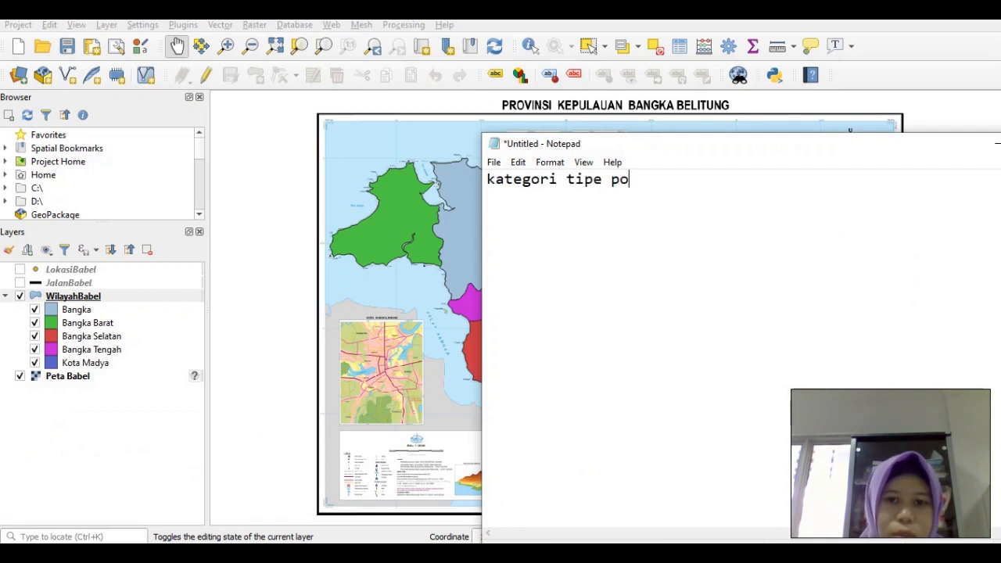
type("lygon u")
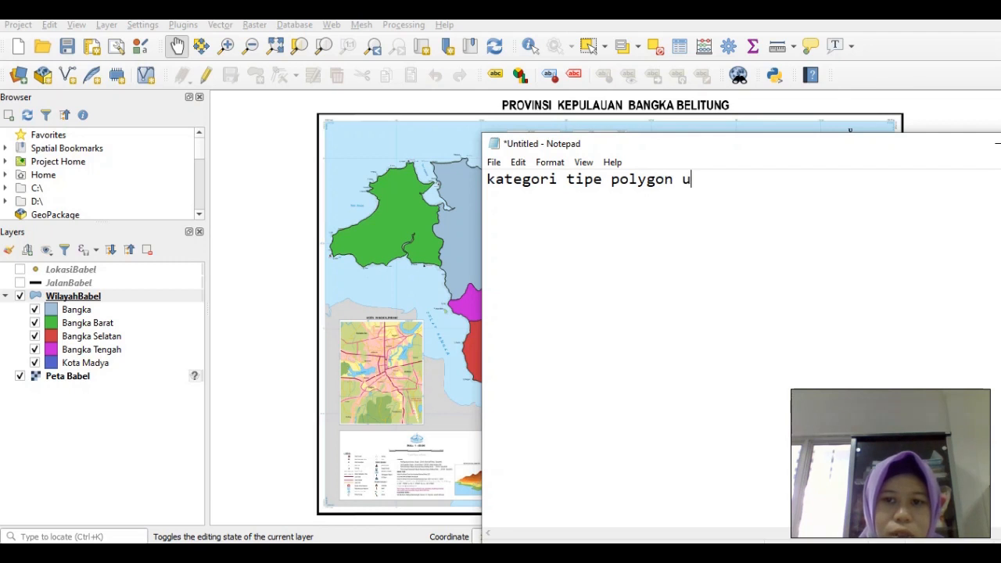
key("BackSpace")
type("(wil")
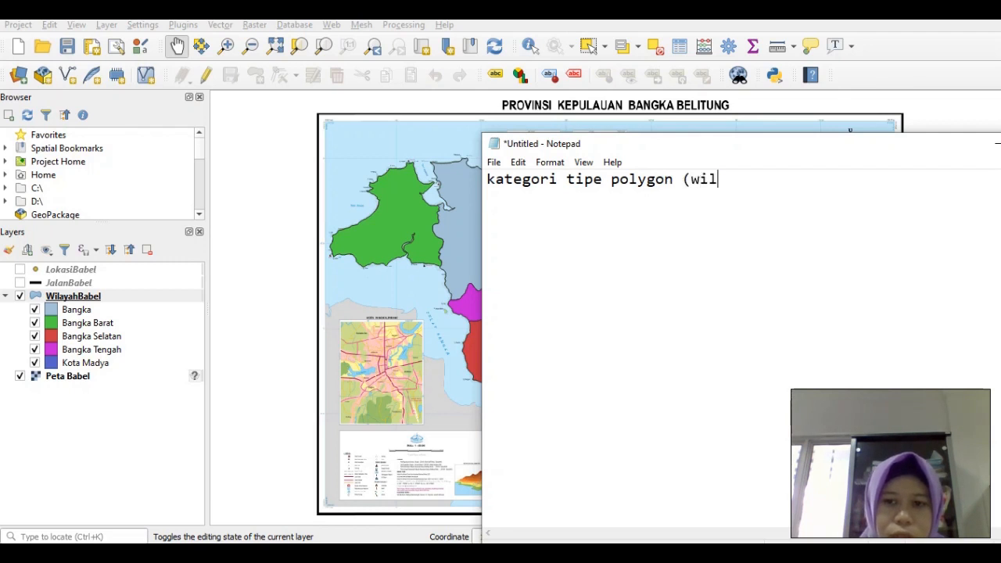
type("ayah bangk")
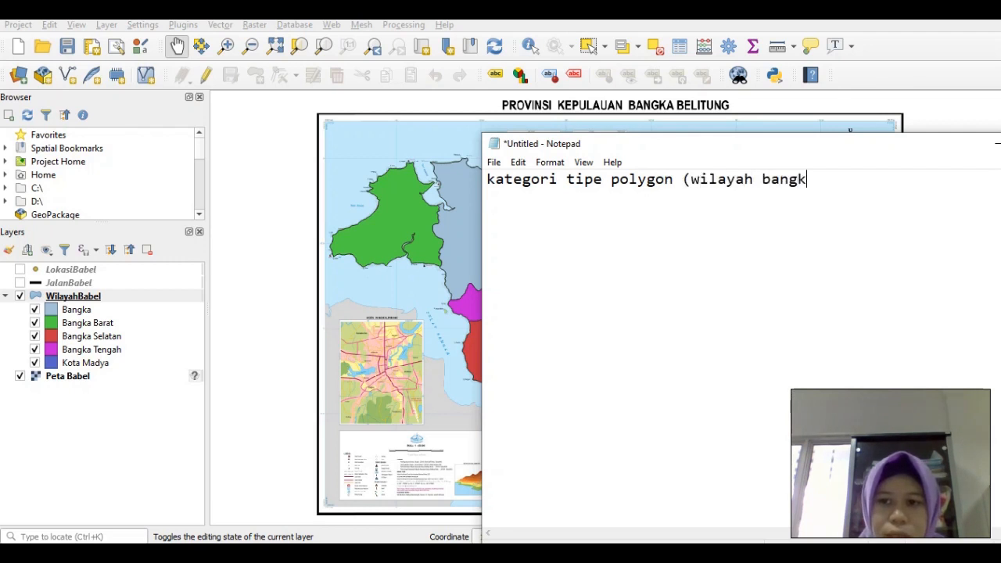
type("a)")
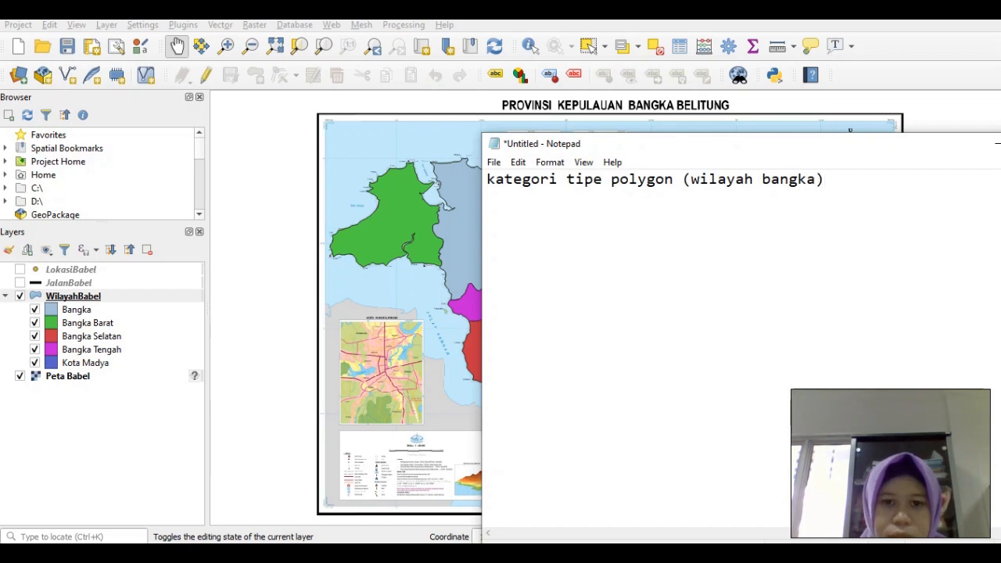
- Add a second line to the note reading "berdasarkan kabupaten"
key("Return")
type("berda")
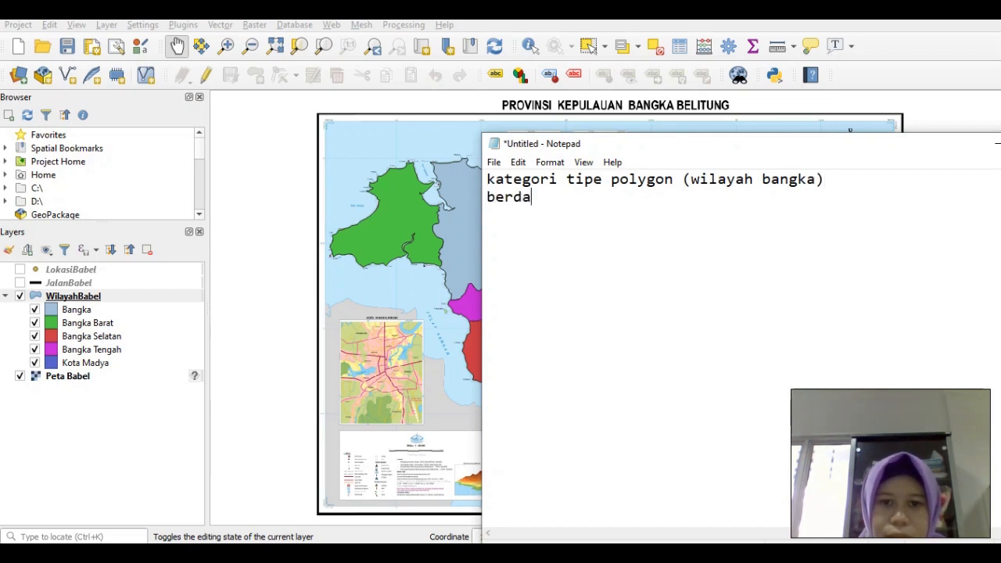
type("sarkan kab")
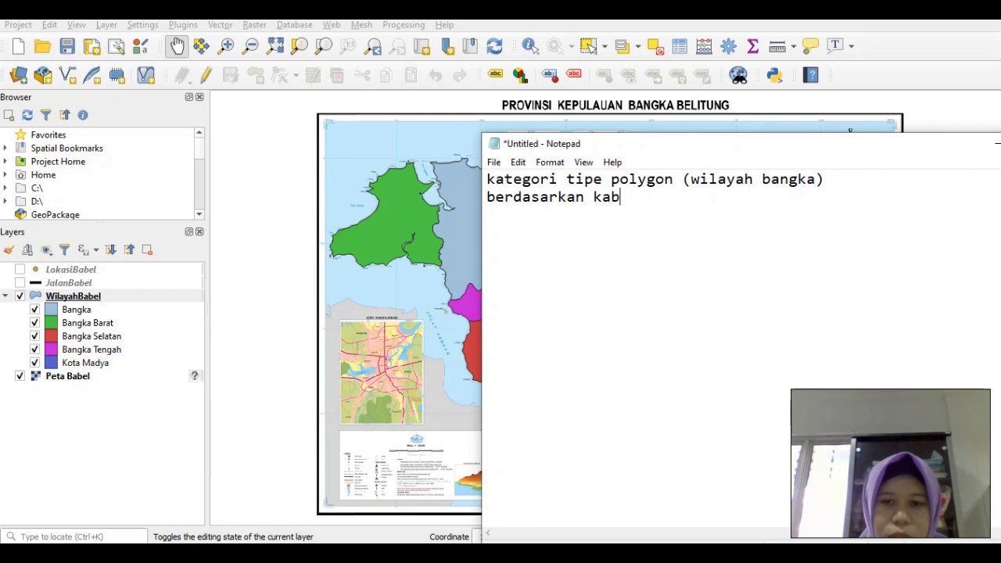
type("upaten")
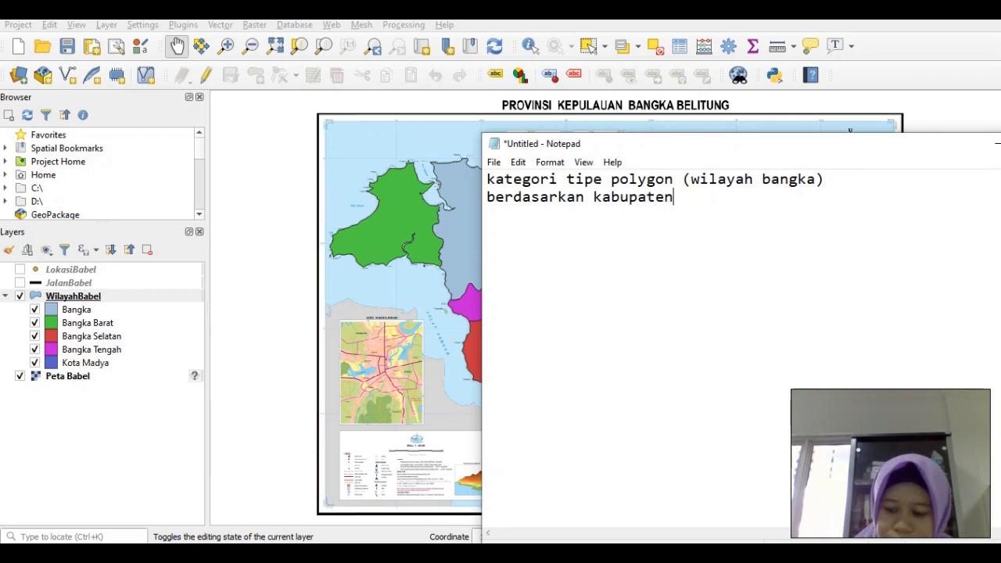
- Number the first note line "1." and leave an empty line below "berdasarkan kabupaten" for a new entry
key("ctrl+Home")
type("1.")
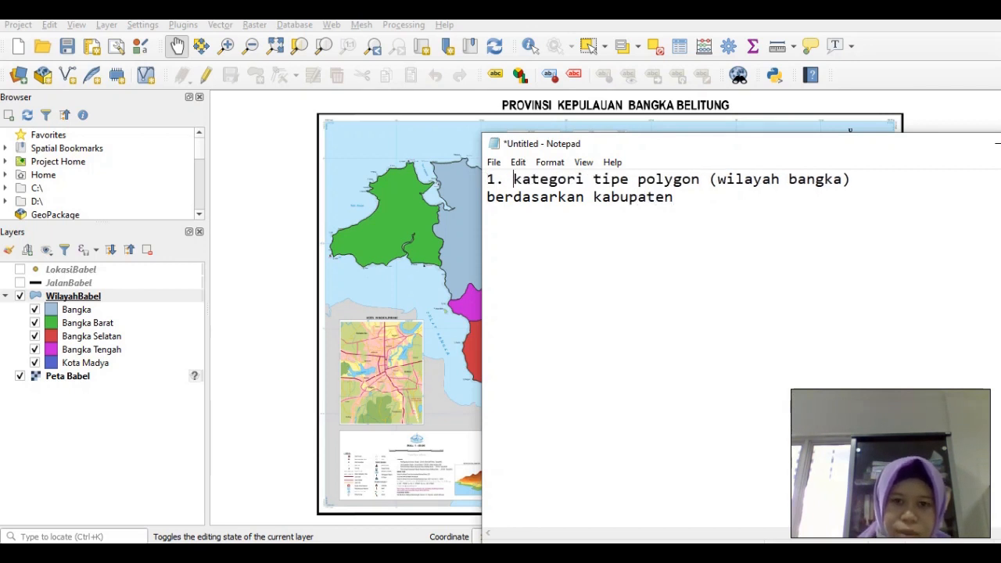
key("Return")
key("BackSpace")
key("ctrl+End")
key("Return")
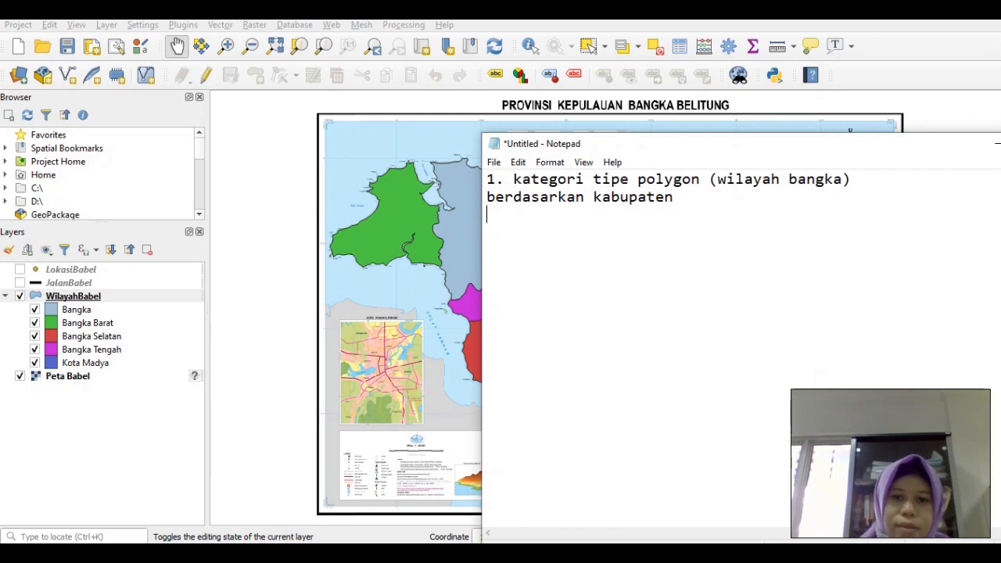
key("Return")
key("alt+Tab")
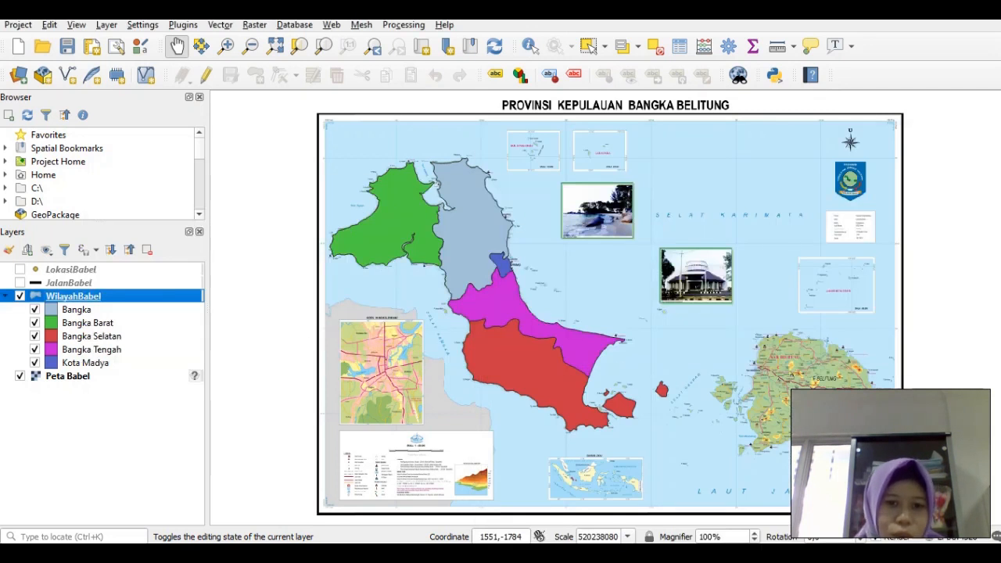
key("alt+Tab")
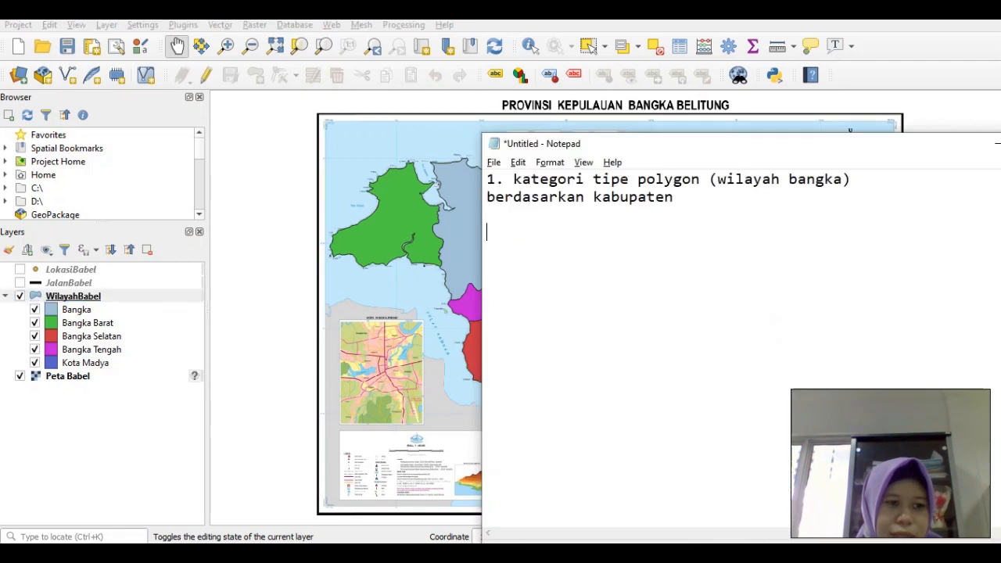
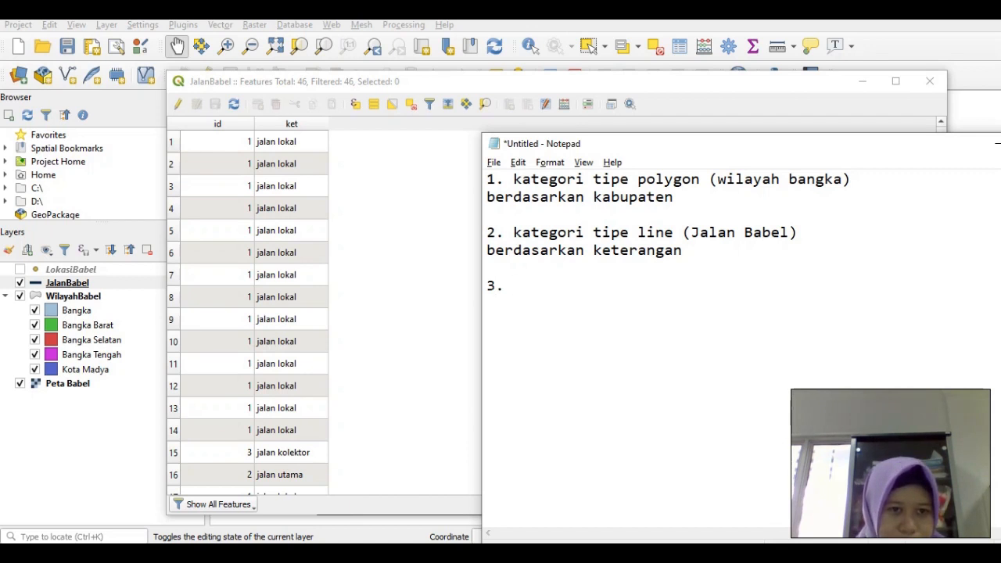
- Write the third note entry "kategori tipe point (lokasi babel)" in Notepad and start its second line with "berdasarkan"
left_click(369, 201)
key("alt+Tab")
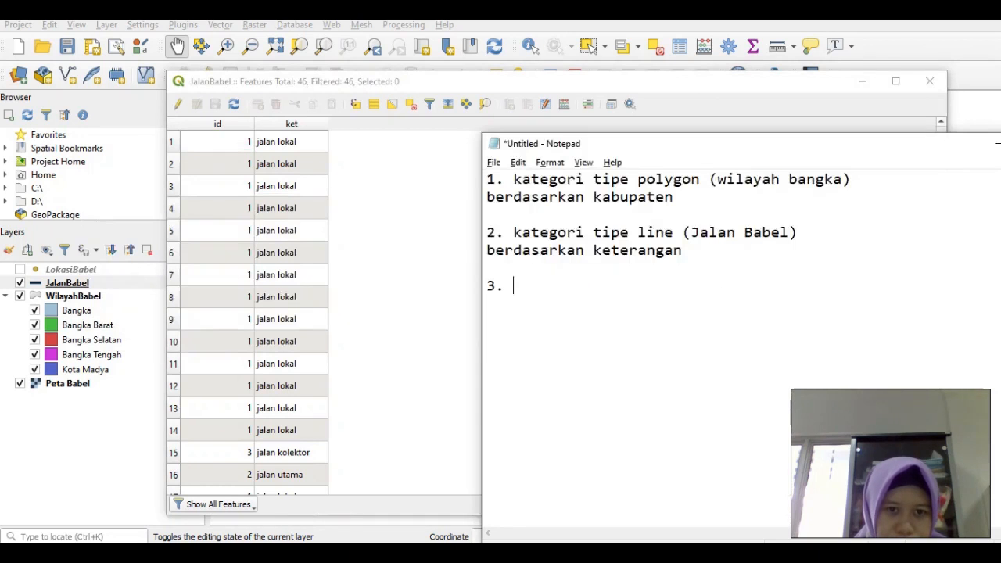
type("kategori ")
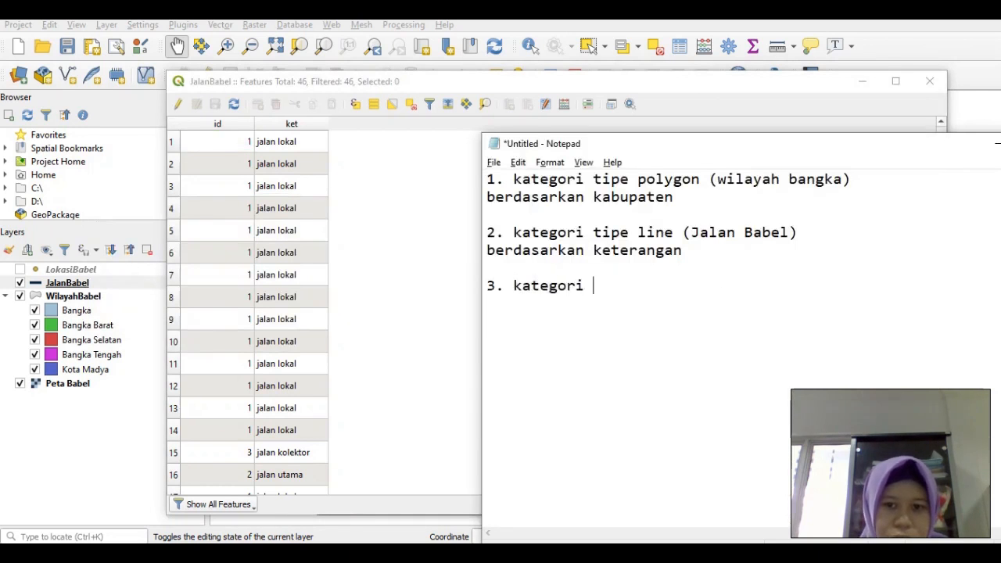
type("tipe poi")
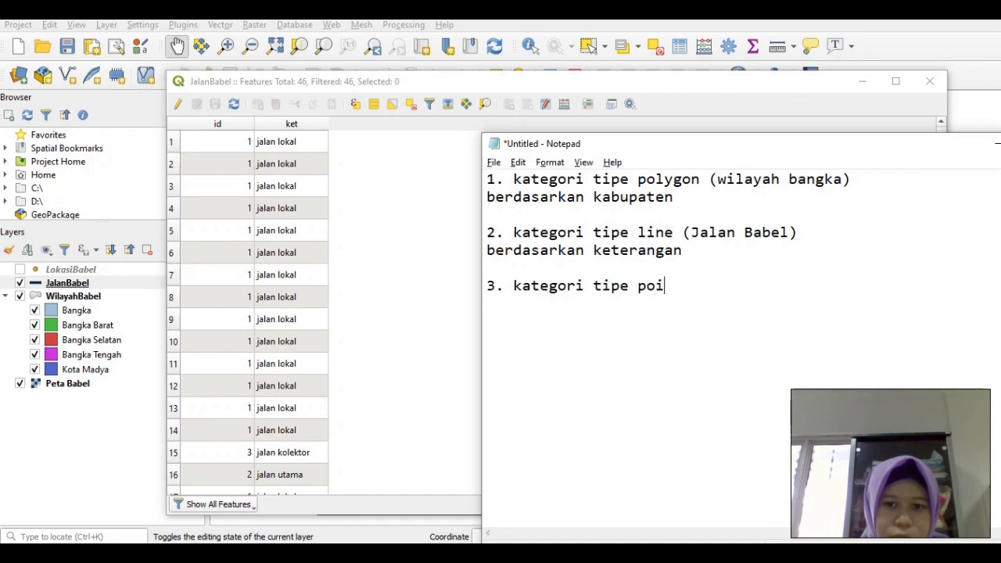
type("nt (lokasi babel)")
key("Return")
type("berdasarkan")
- Turn on the LokasiBabel layer and open its attribute table in place of JalanBabel's
left_click(368, 201)
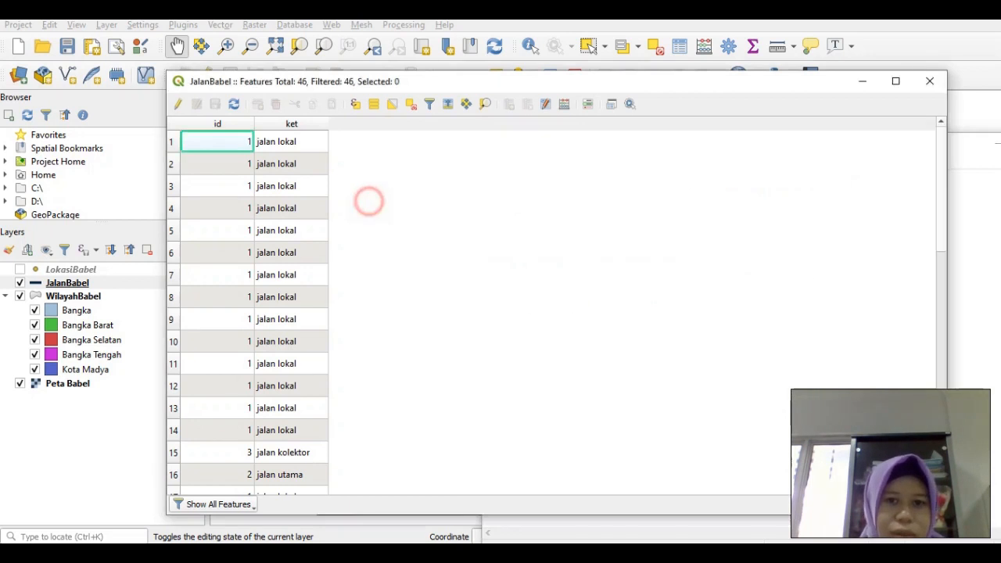
left_click(928, 81)
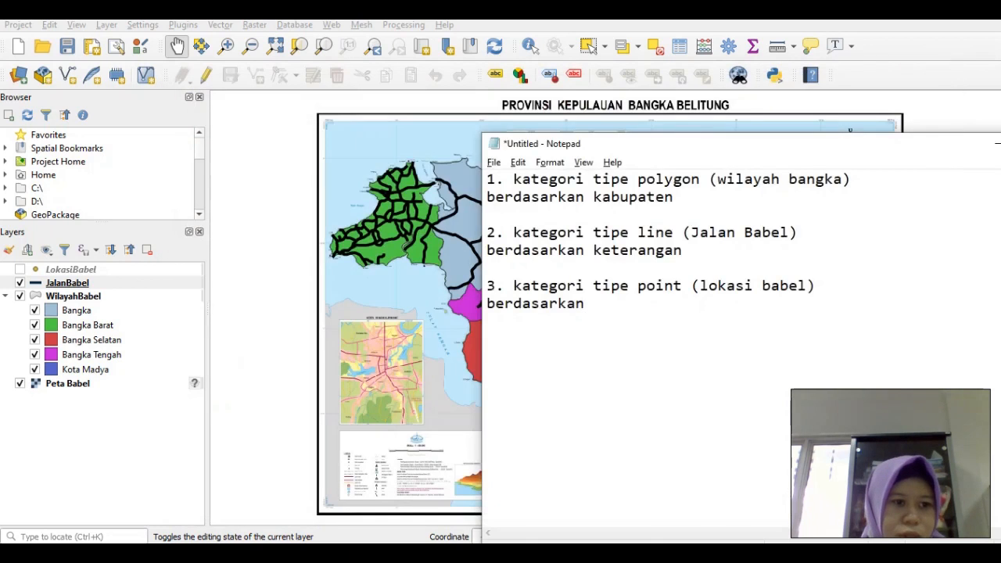
left_click(71, 270)
left_click(19, 269)
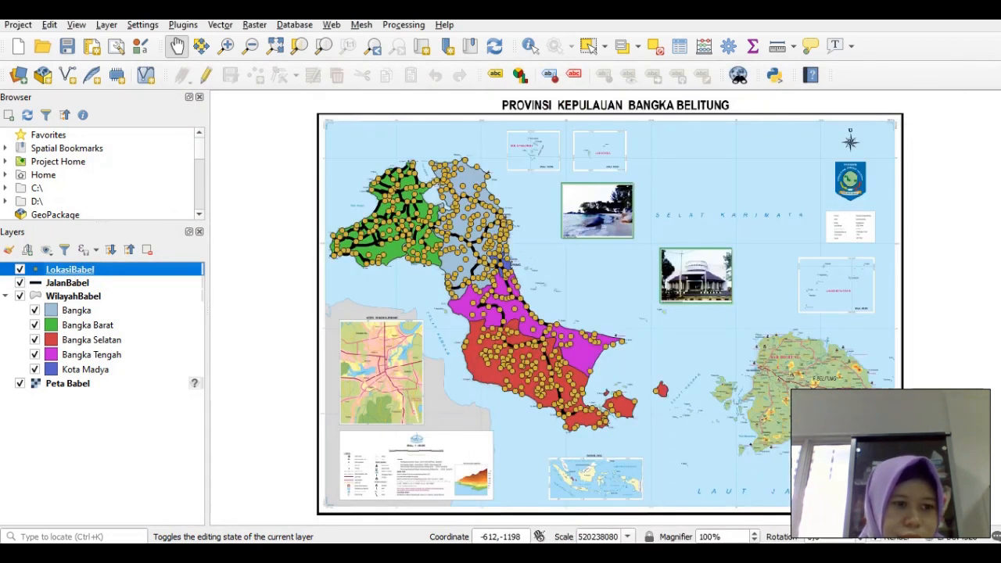
right_click(52, 270)
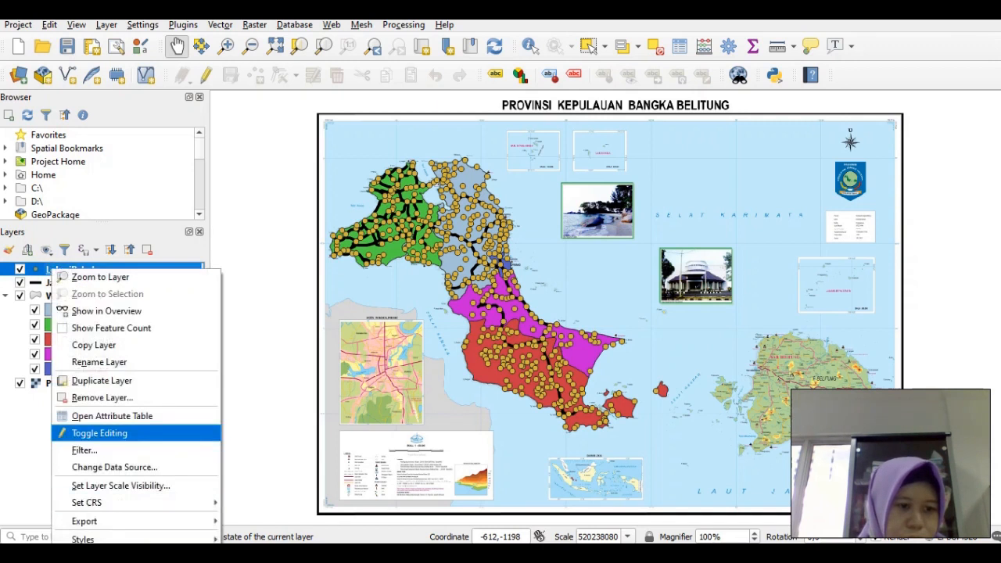
left_click(102, 418)
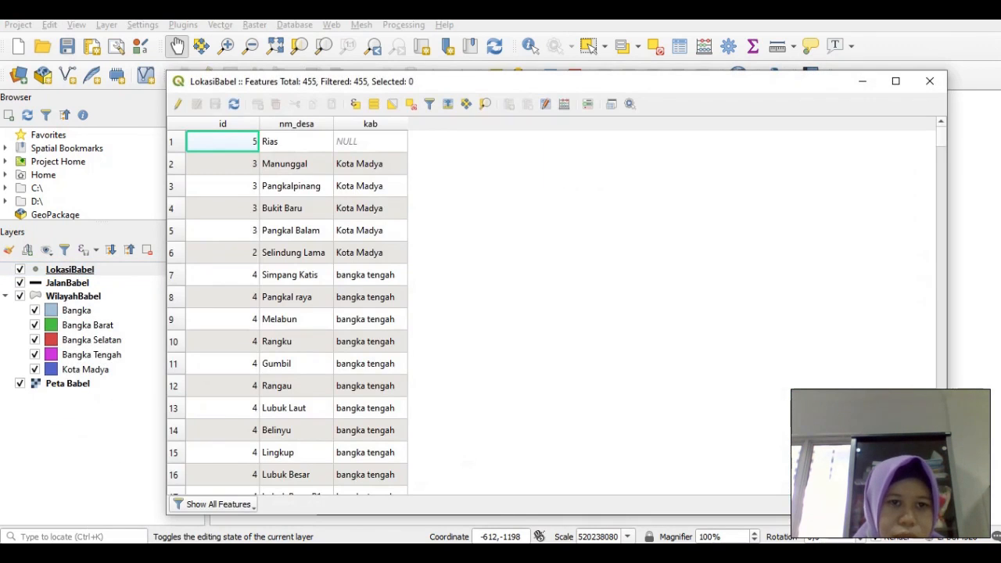
- Return to Notepad and complete the third entry's second line as "berdasarkan kabupaten"
key("alt+Tab")
key("alt+Tab")
key("alt+Tab")
type("berdasarkan")
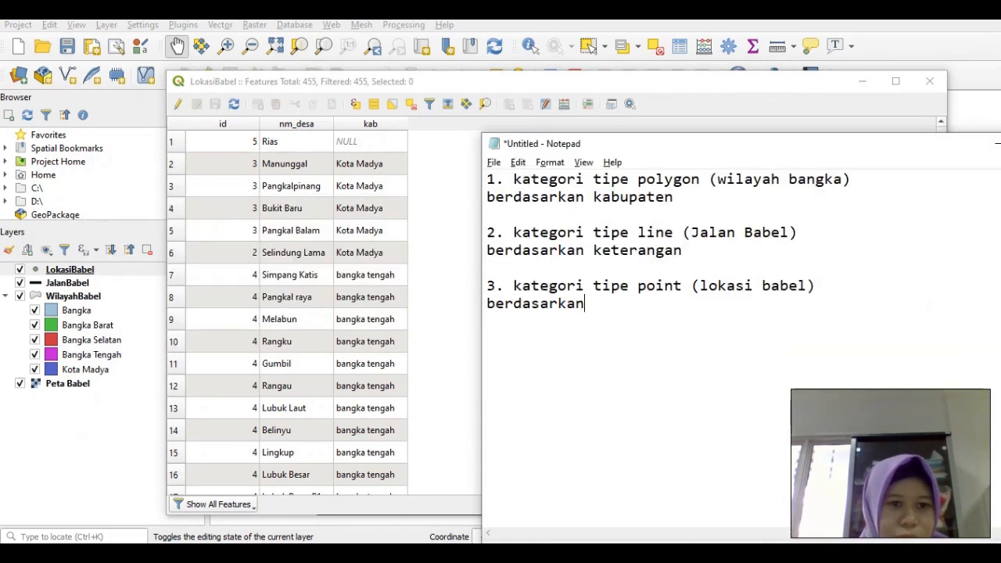
type(" kabupaten")
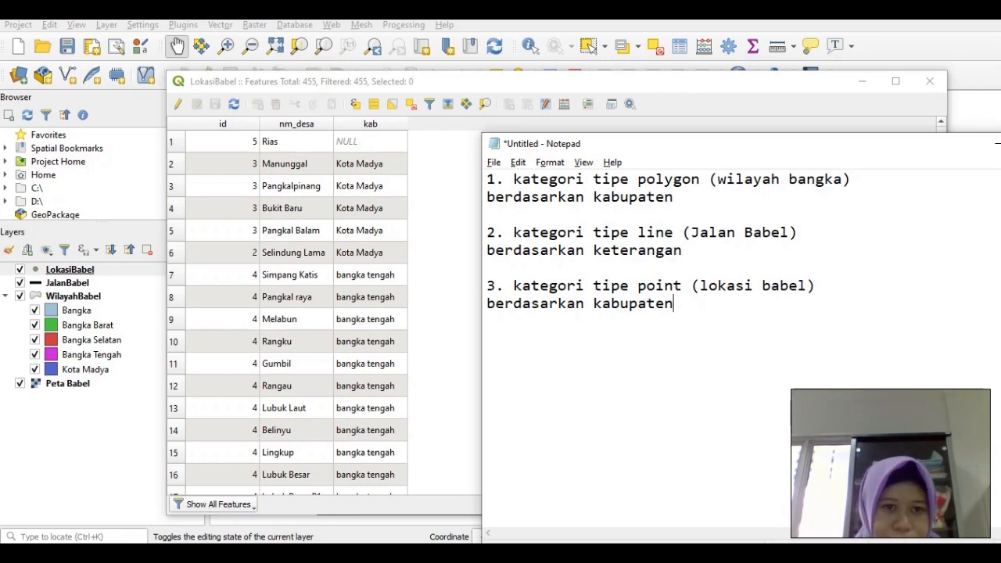
- Leave an empty line and add the fourth note entry "4. label tipe point (lokasi desa babel)"
key("Return")
key("Return")
type("4. ")
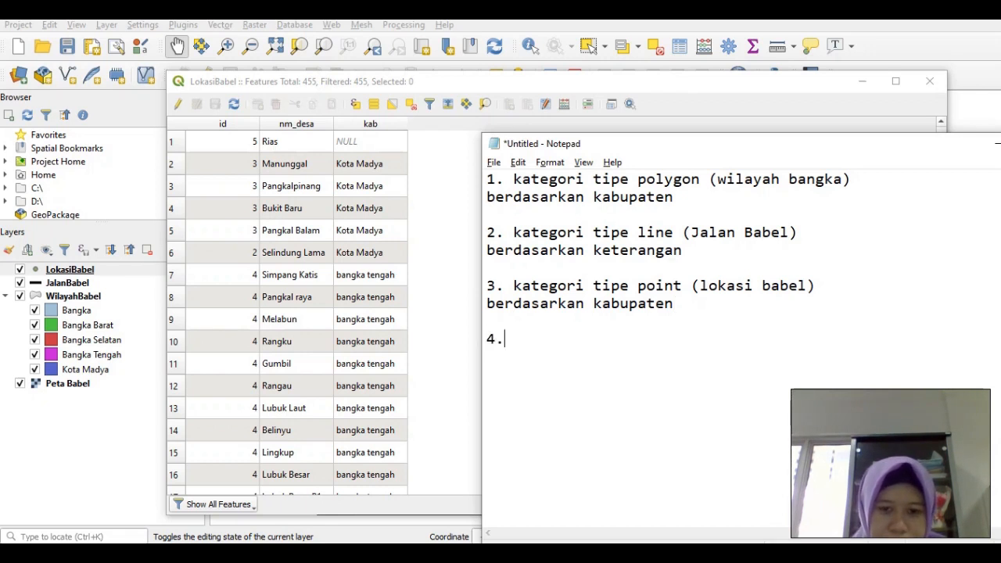
type("label tipe point (lokasi bab")
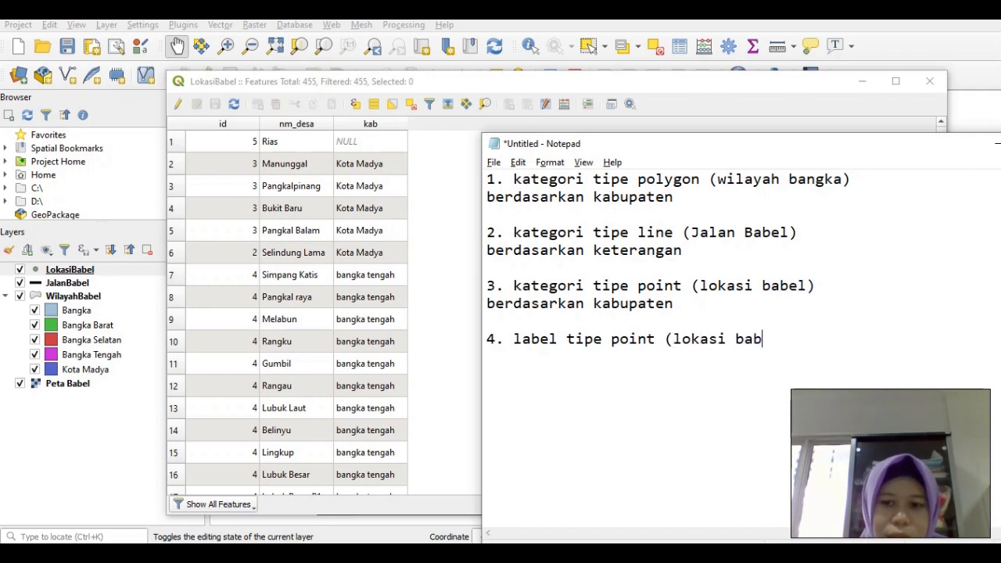
type("el")
key("BackSpace")
key("BackSpace")
key("BackSpace")
key("BackSpace")
key("BackSpace")
type("desa babel)")
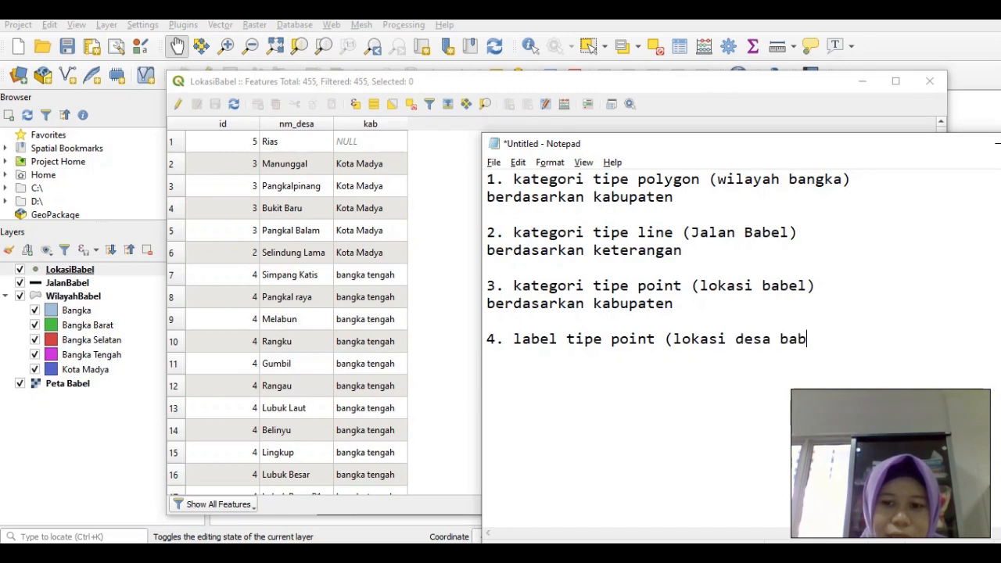
- Add the line "tampil berdasarkan nama desa" under the fourth note entry
key("Return")
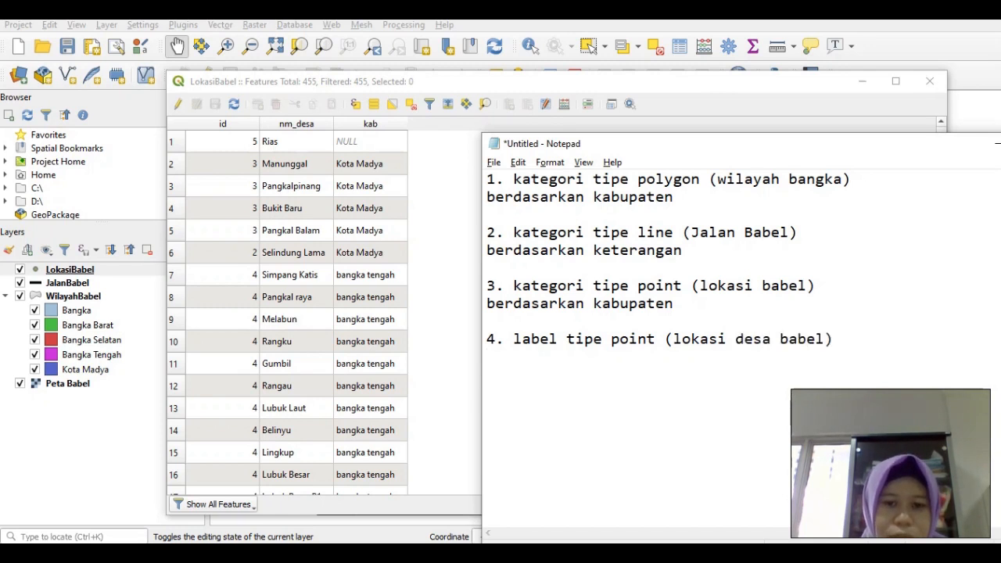
type("tampil ")
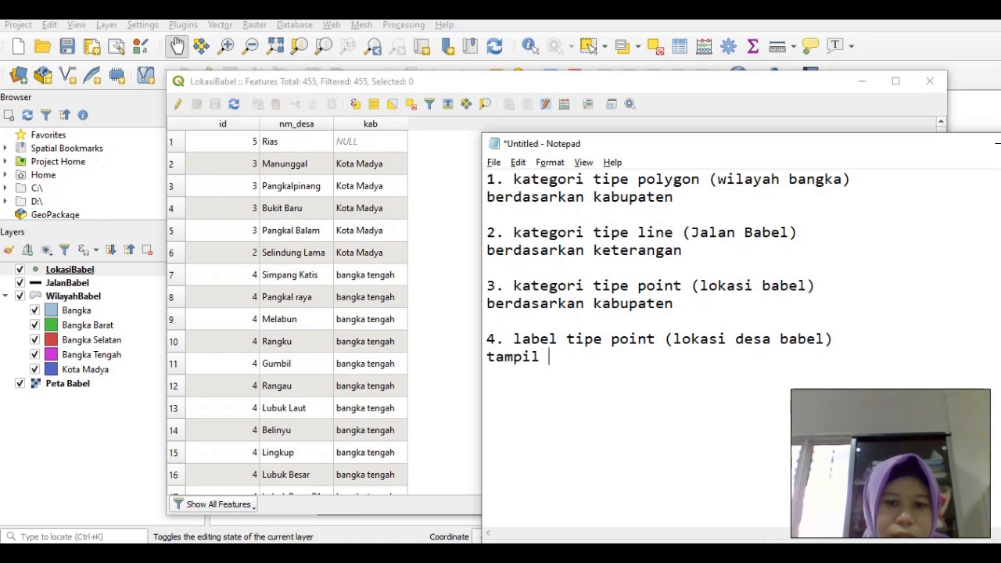
type("berdasark")
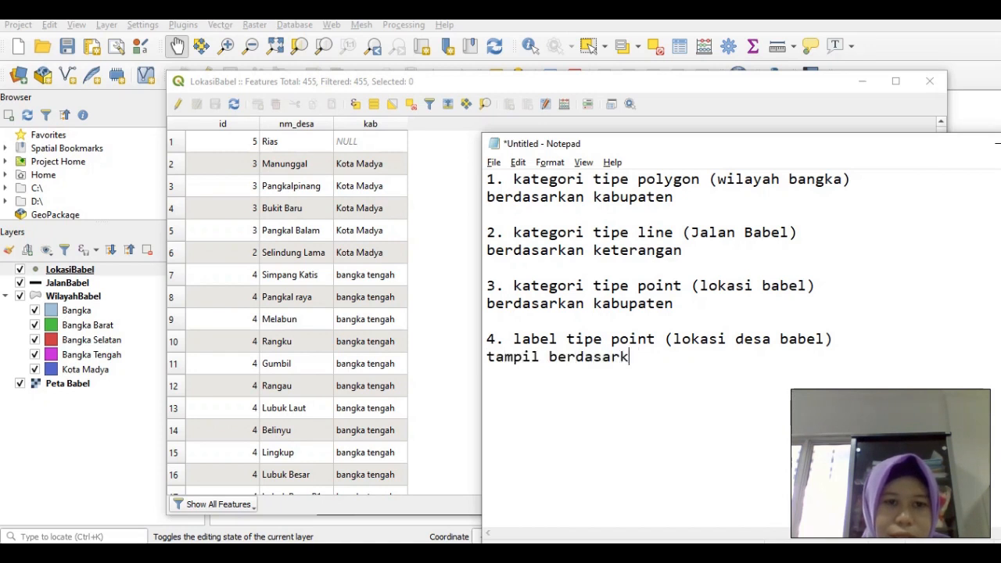
type("an nama ")
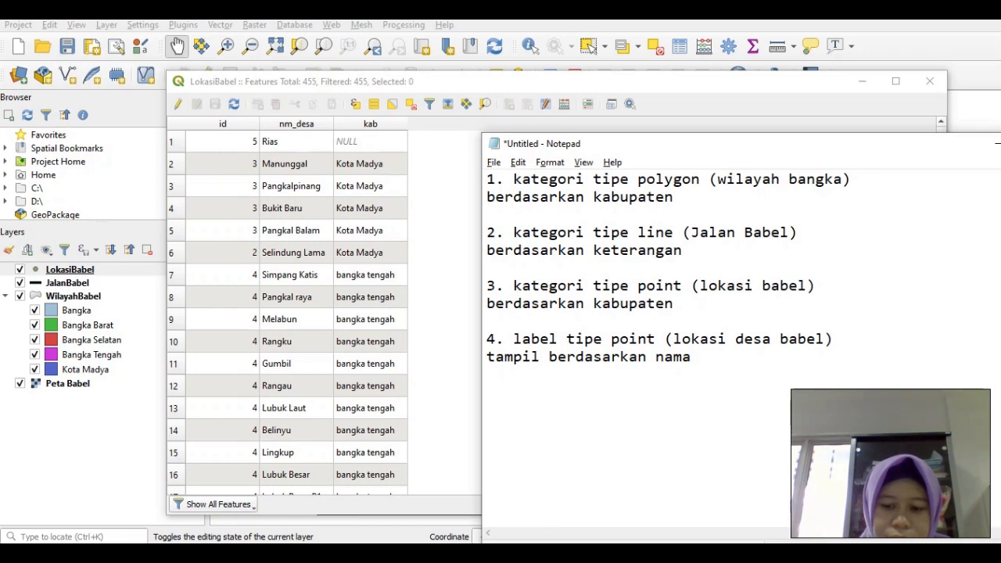
type("desa")
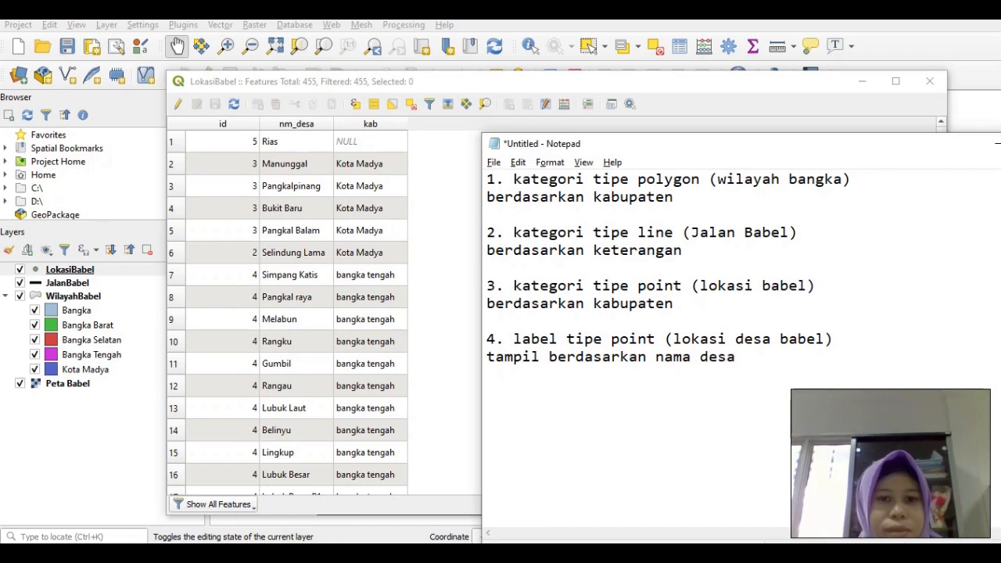
- Close the LokasiBabel attribute table in QGIS and hide the LokasiBabel layer
left_click(439, 264)
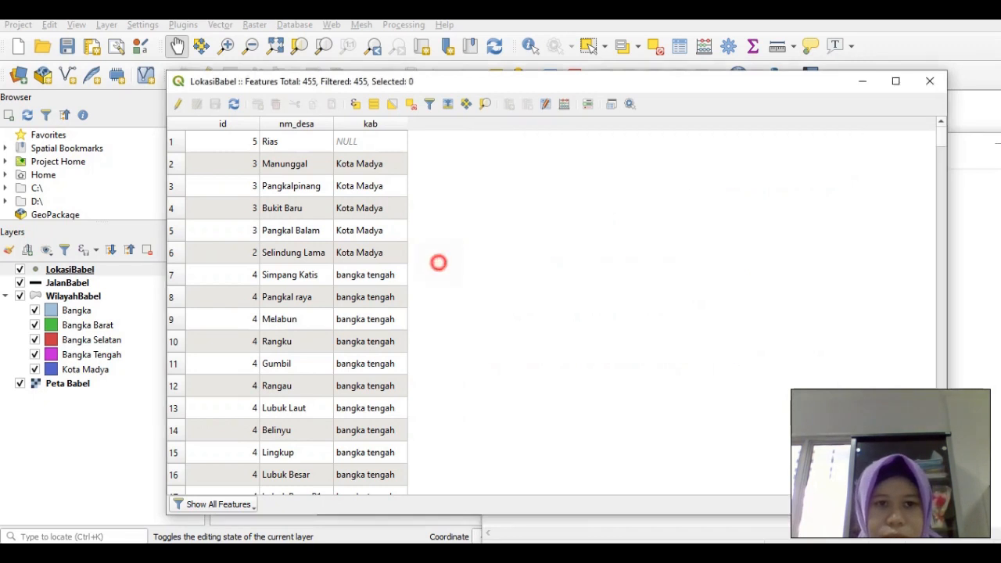
left_click(930, 82)
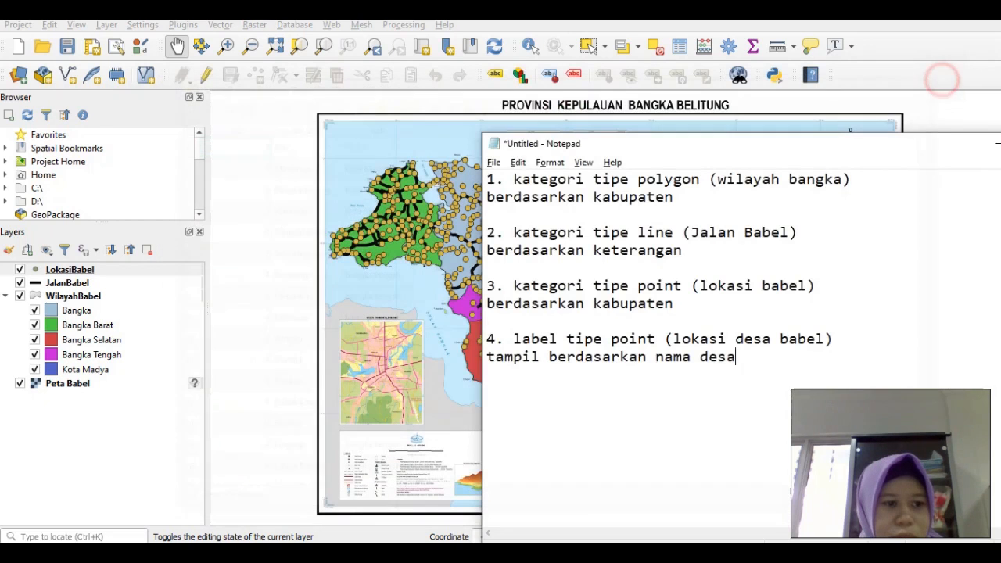
left_click(227, 316)
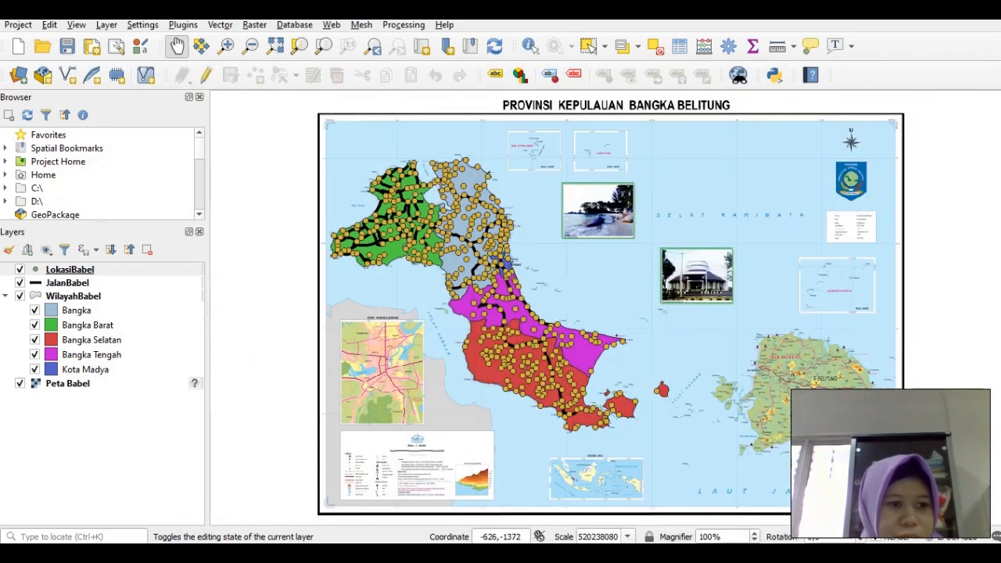
left_click(19, 270)
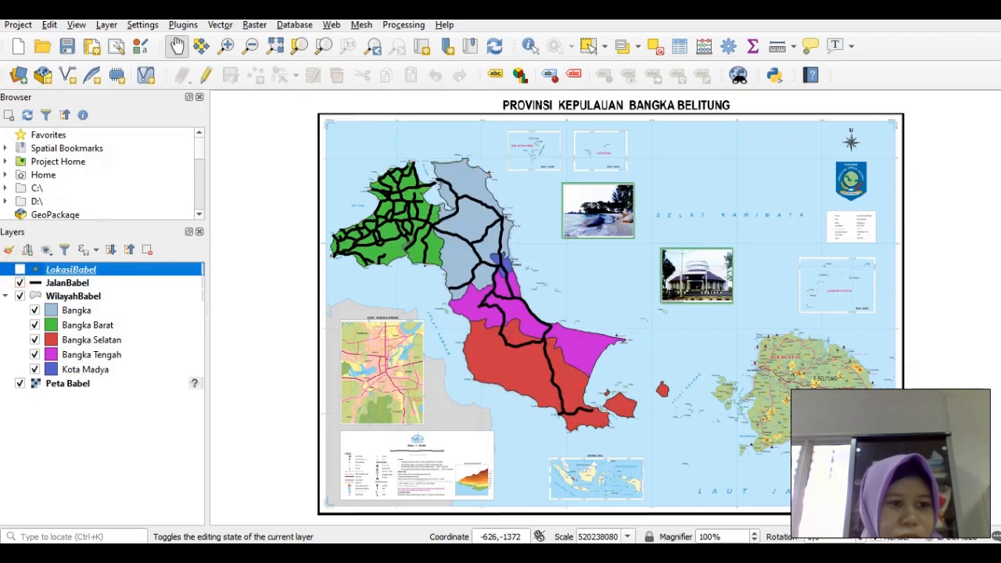
- Set the JalanBabel layer's symbology to Categorized by the ket field and classify its values
left_click(61, 282)
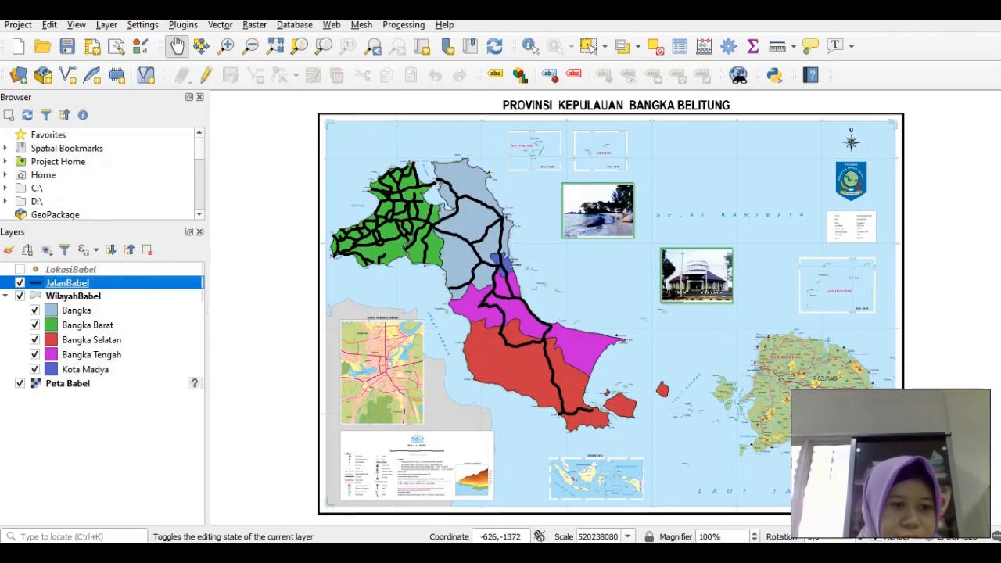
right_click(75, 283)
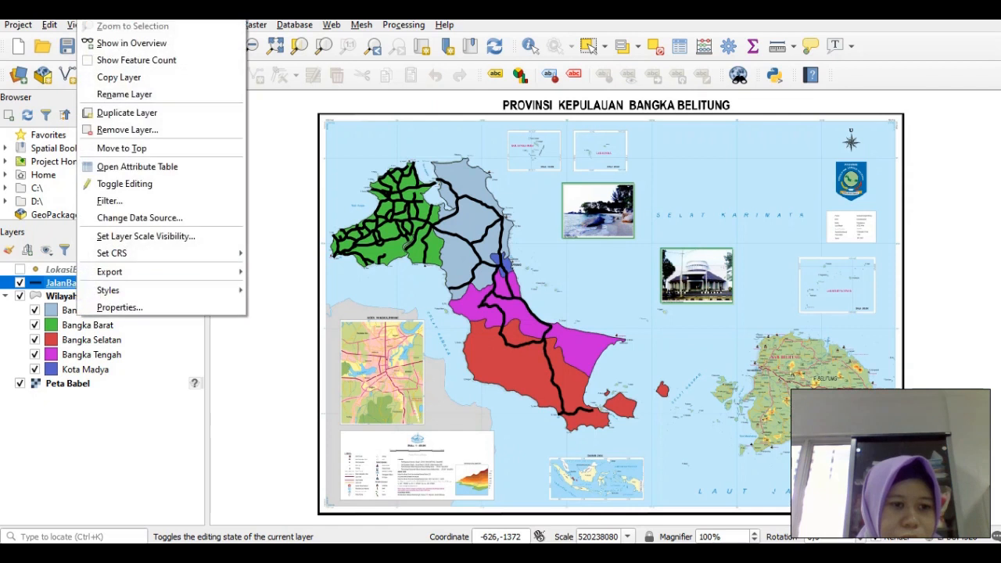
left_click(110, 307)
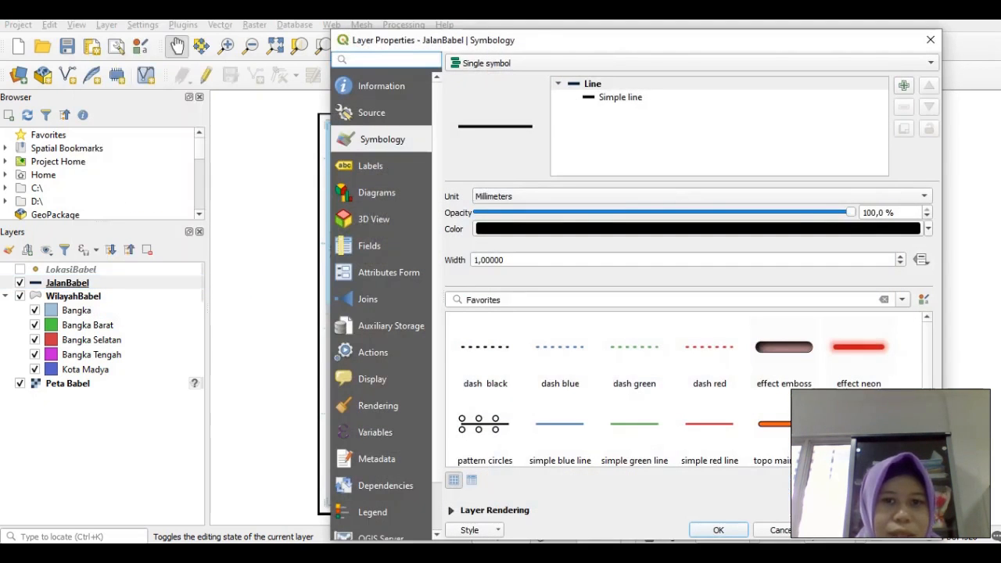
left_click(501, 67)
left_click(498, 80)
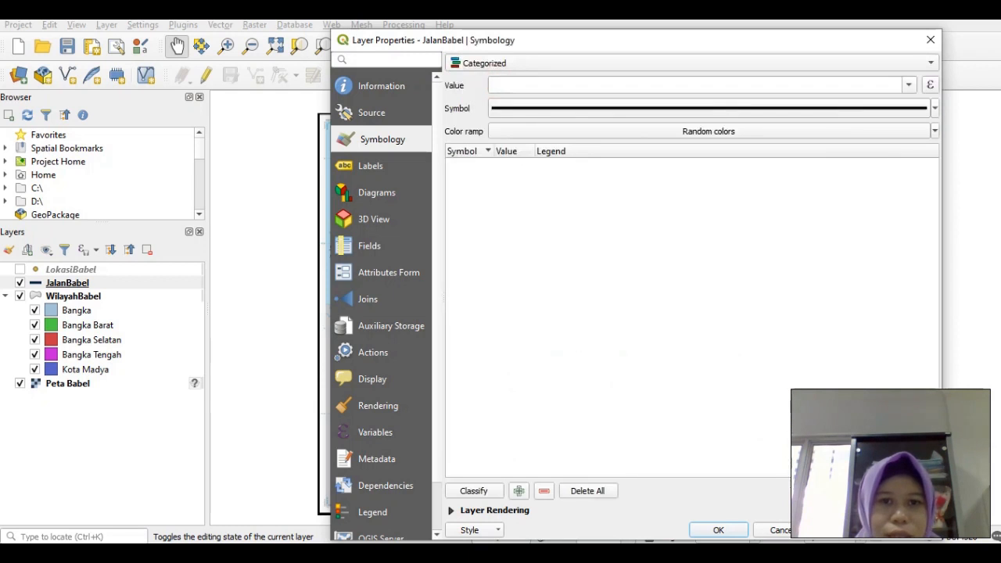
left_click(909, 85)
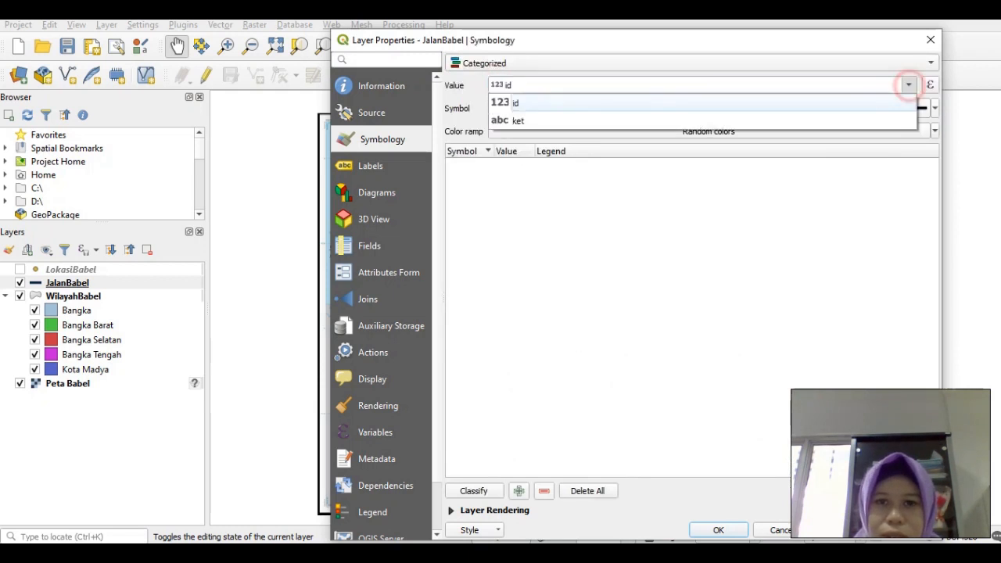
left_click(518, 121)
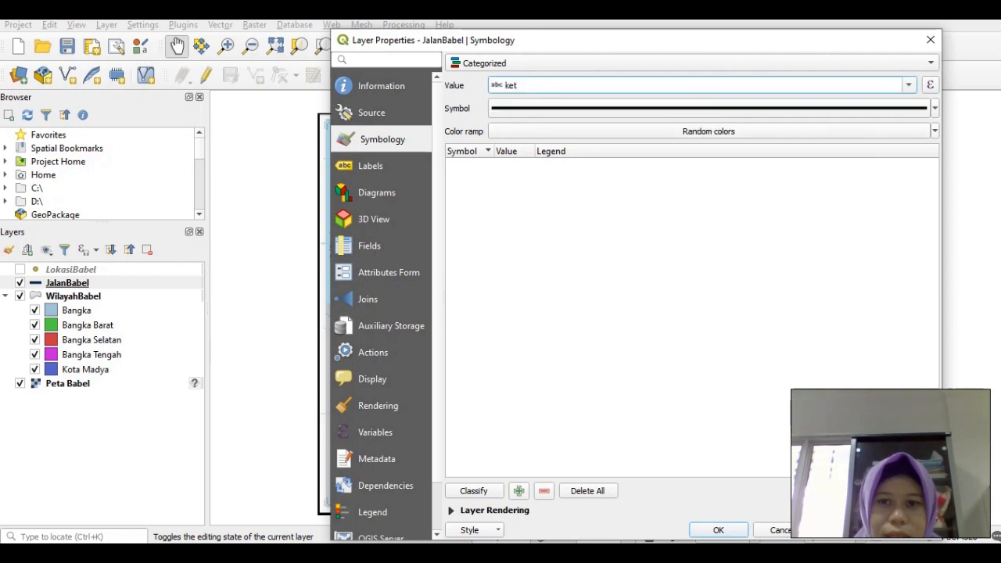
left_click(474, 490)
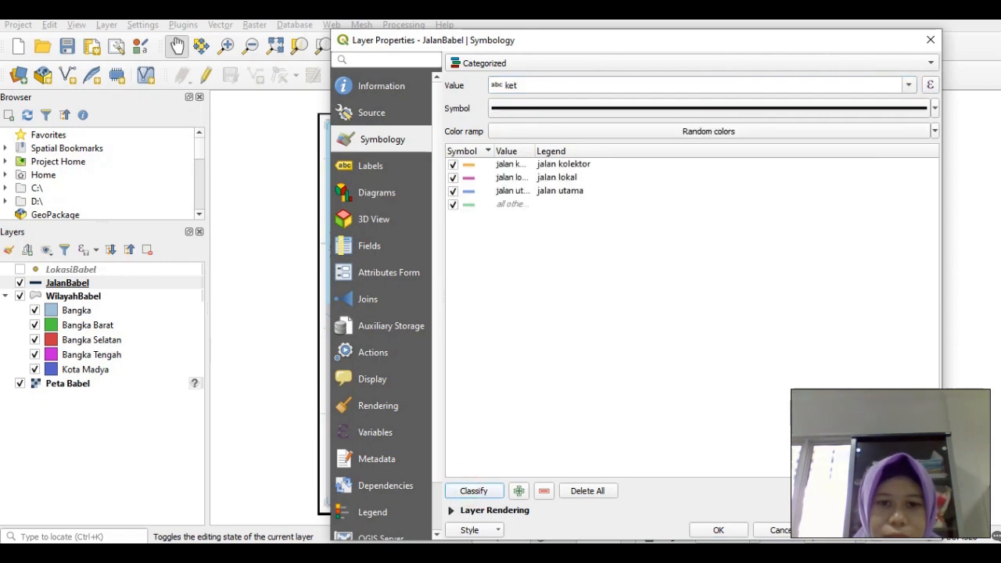
- Remove the all-other-values category from JalanBabel, fit the Value column to its contents and apply the style
left_click(517, 204)
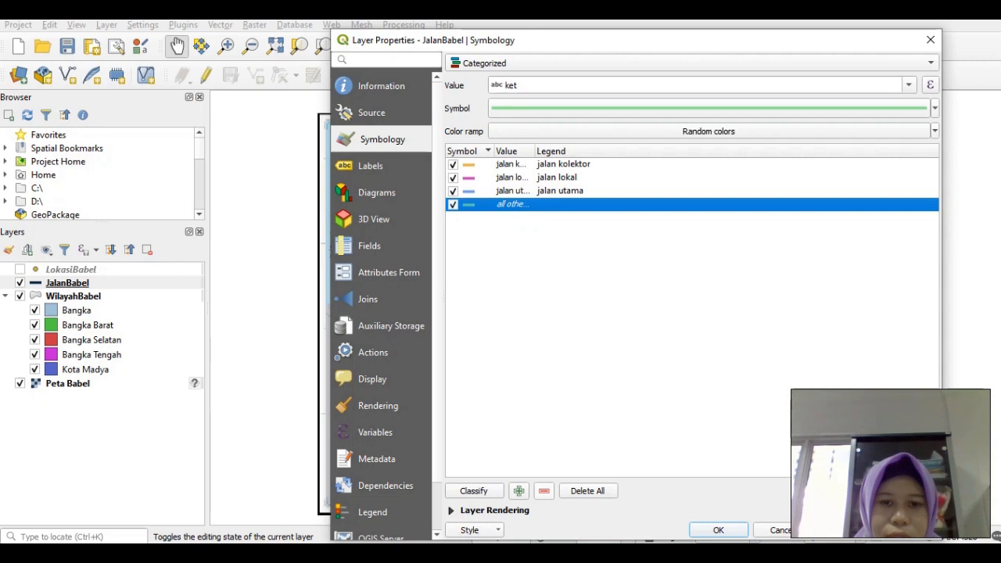
left_click(544, 490)
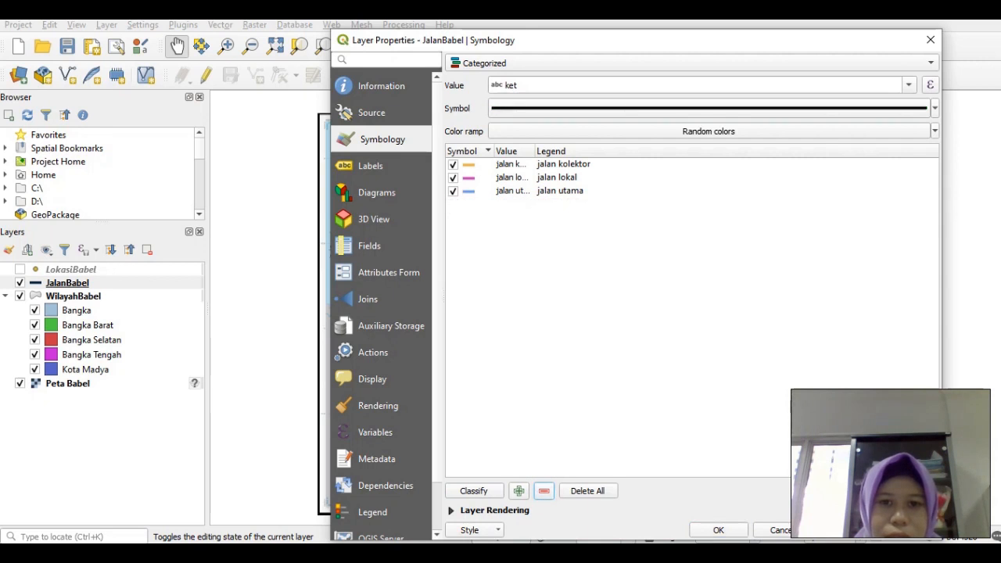
double_click(537, 151)
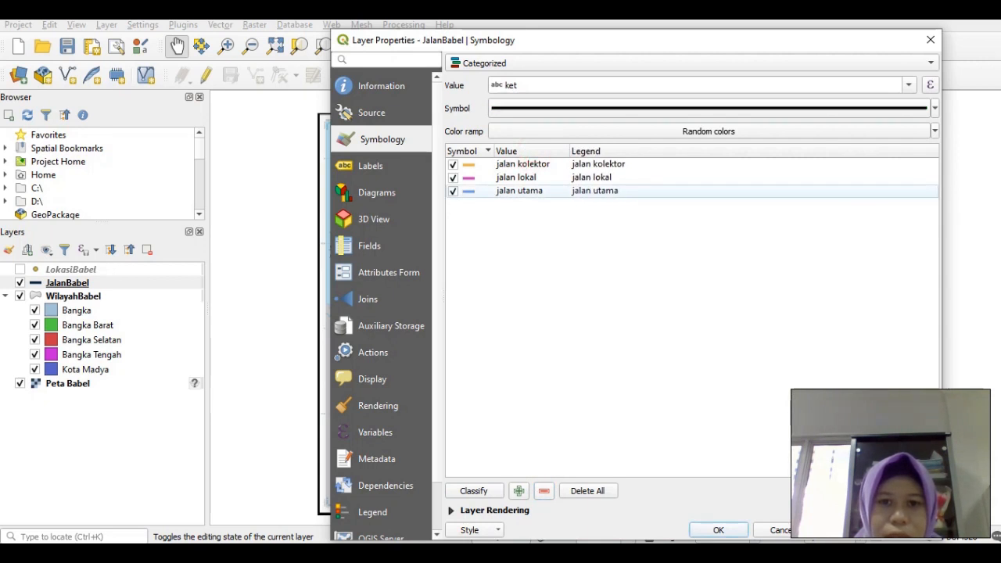
left_click(533, 164)
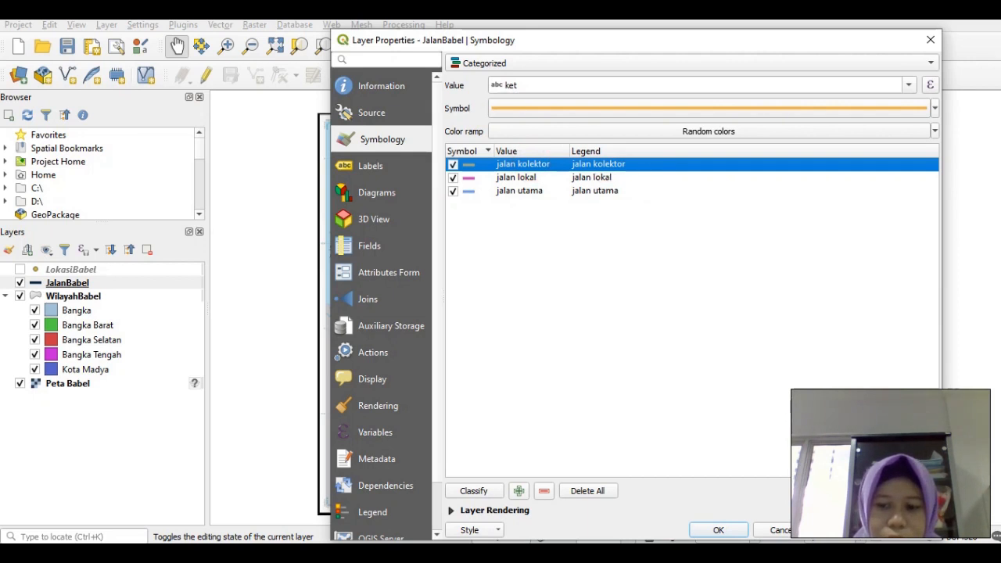
left_click(846, 530)
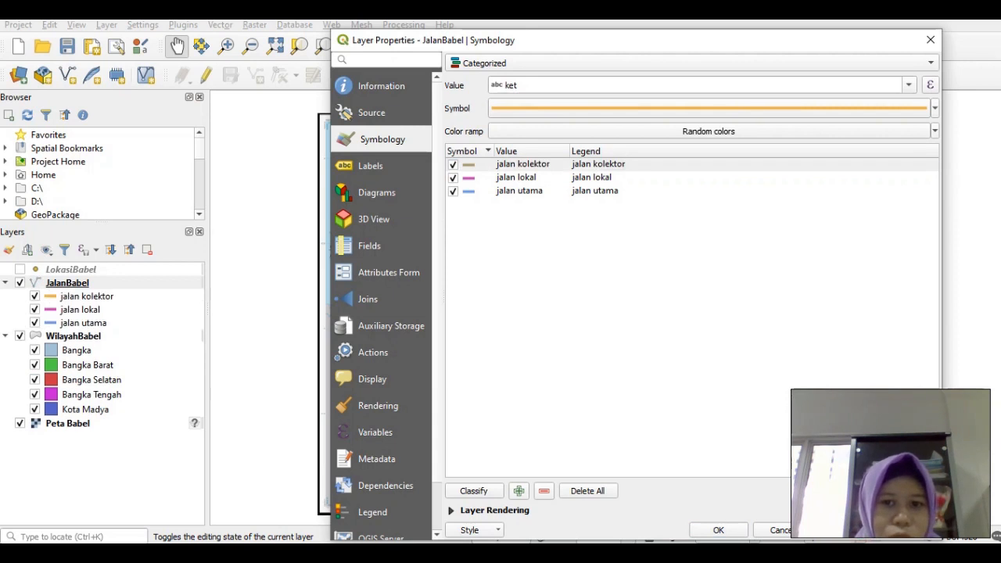
- Set the legend label of the jalan kolektor category to Jalan A.Yani, leaving its value as is
double_click(599, 164)
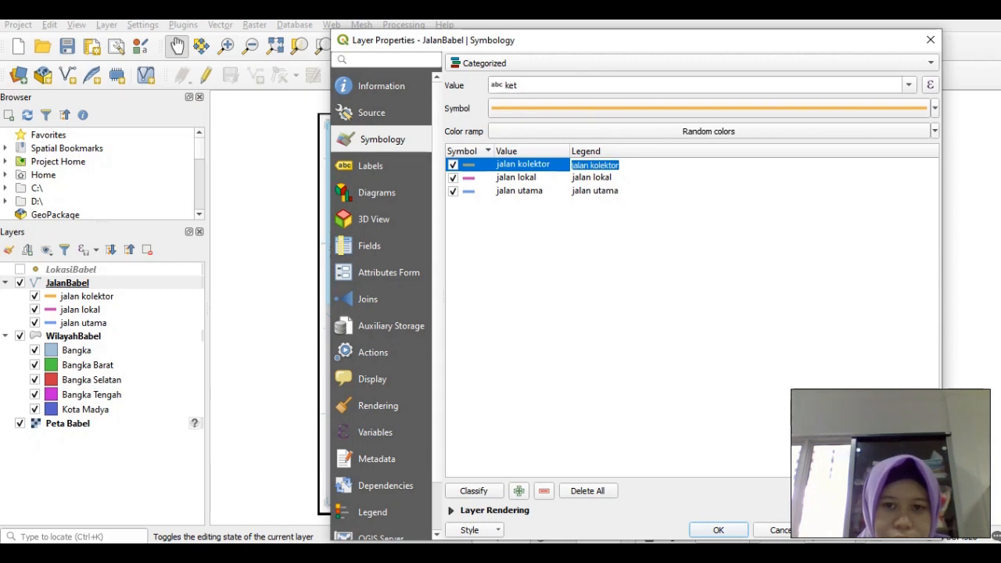
type("Jalan")
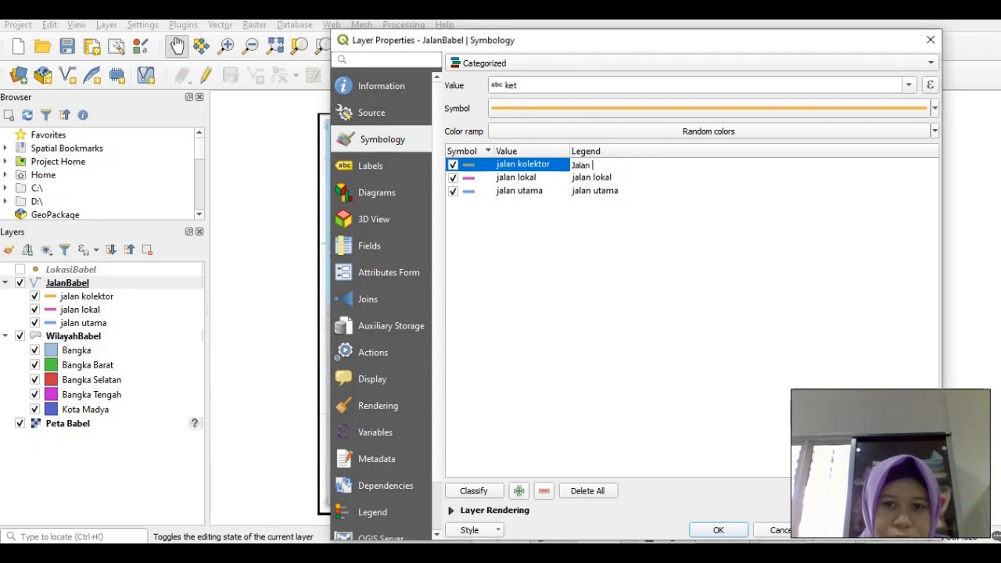
type(" A.Yani")
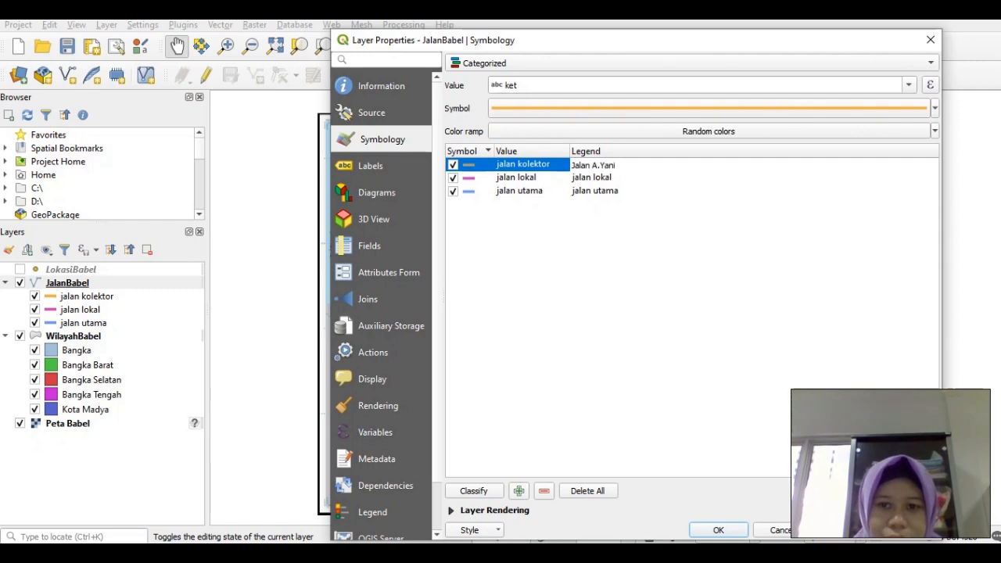
key("Return")
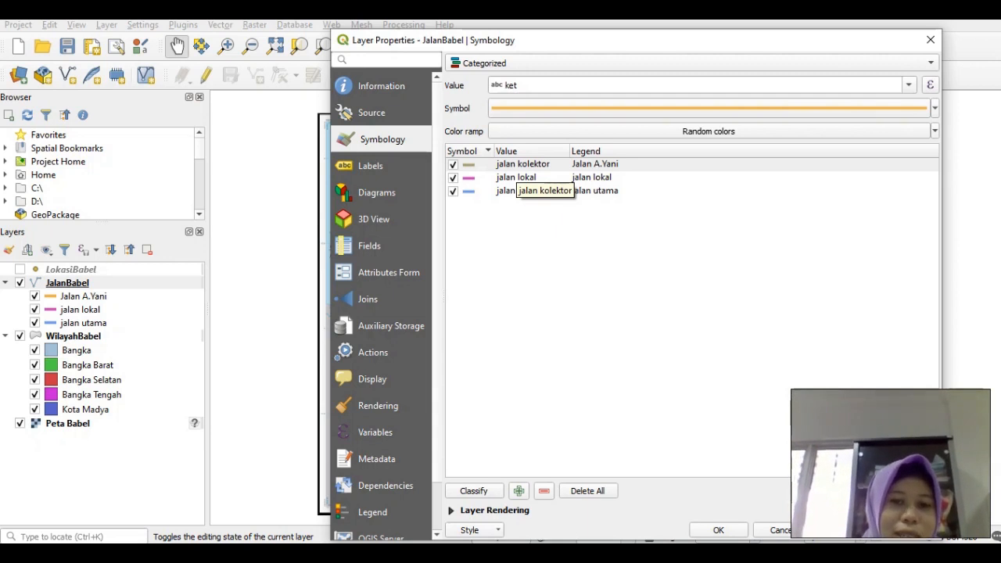
double_click(517, 164)
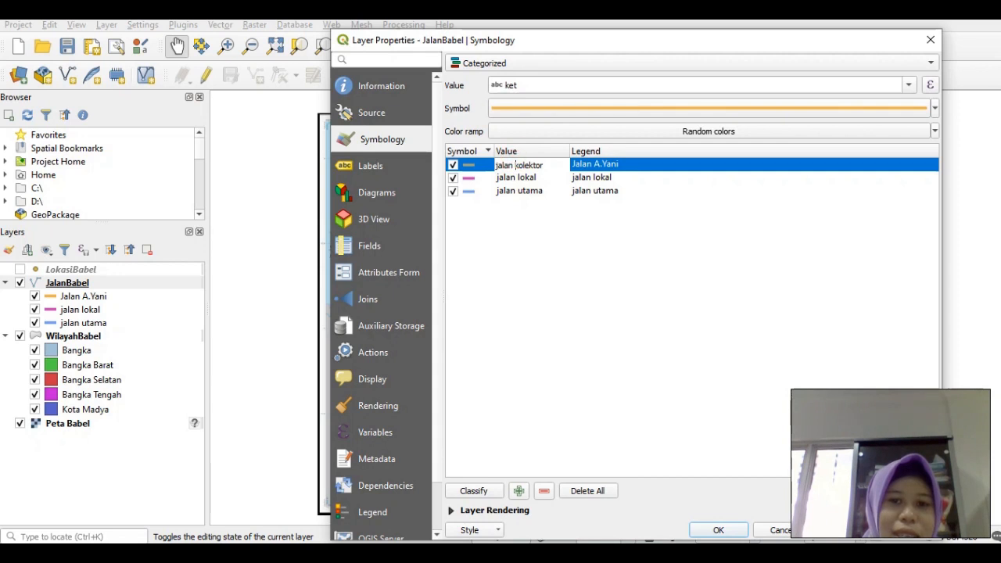
left_click(609, 321)
- Set the legend label of the jalan kolektor category to Jalan Kolektor, apply it and close the layer properties
left_click(610, 164)
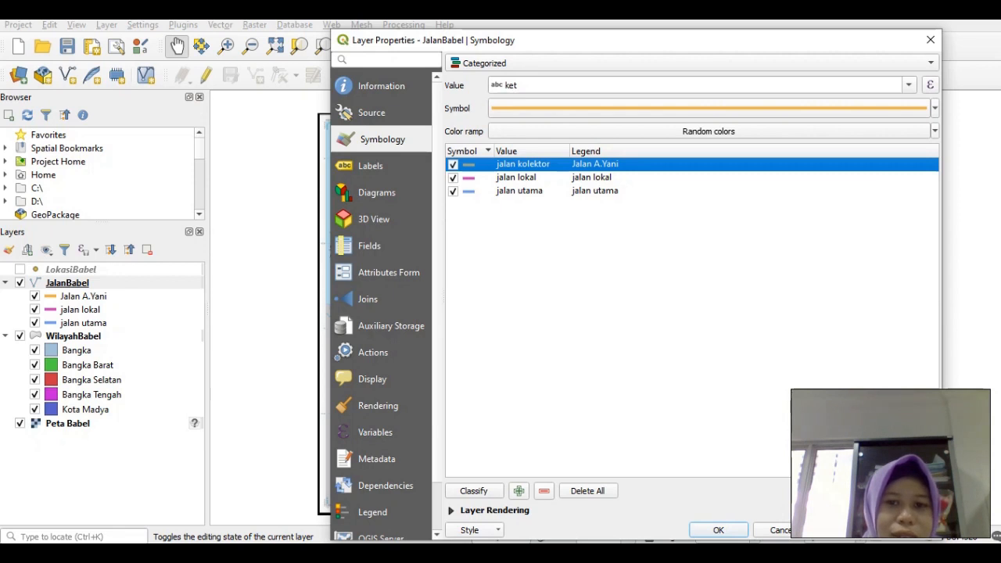
double_click(609, 163)
type("Jalan J")
key("BackSpace")
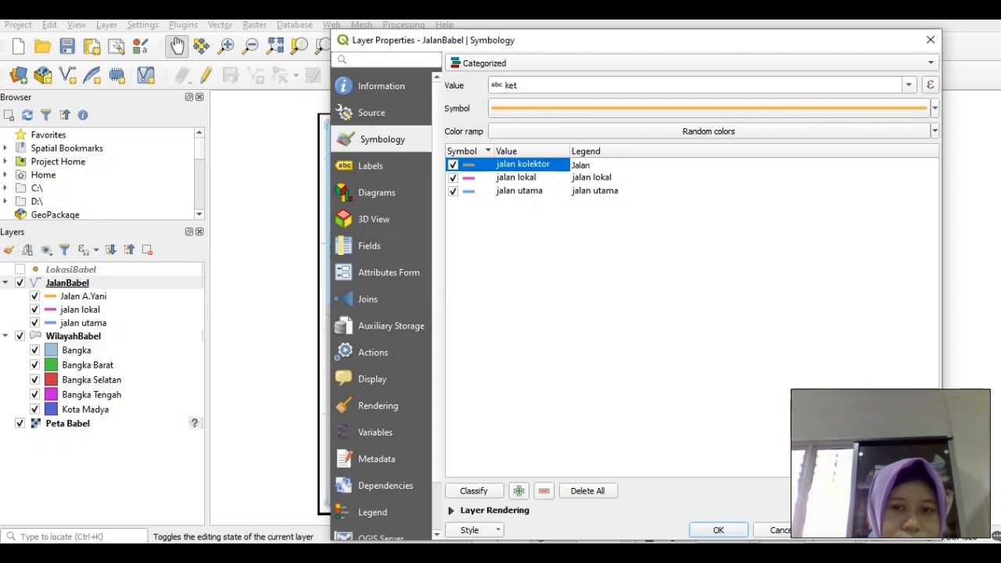
type("Kolektor")
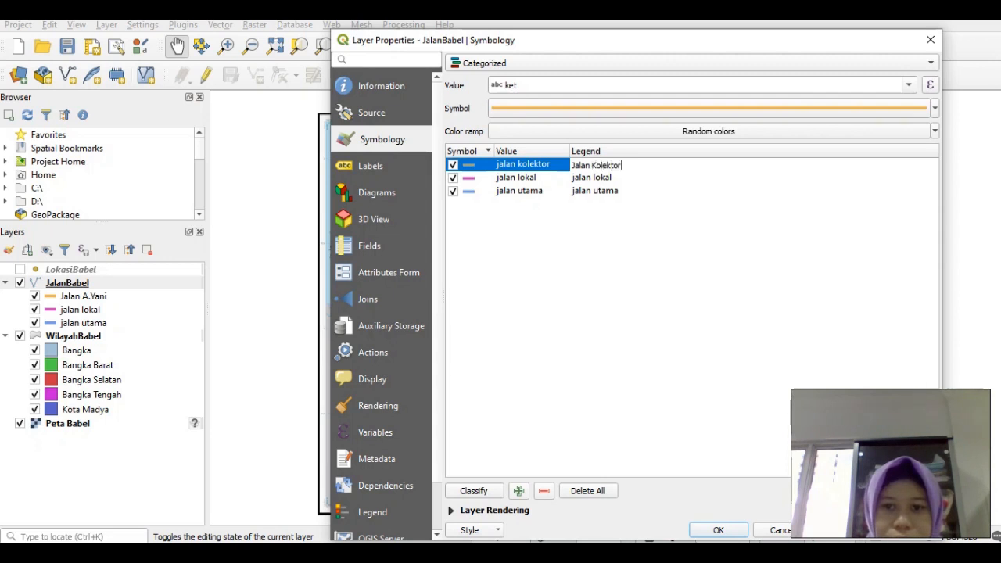
key("Return")
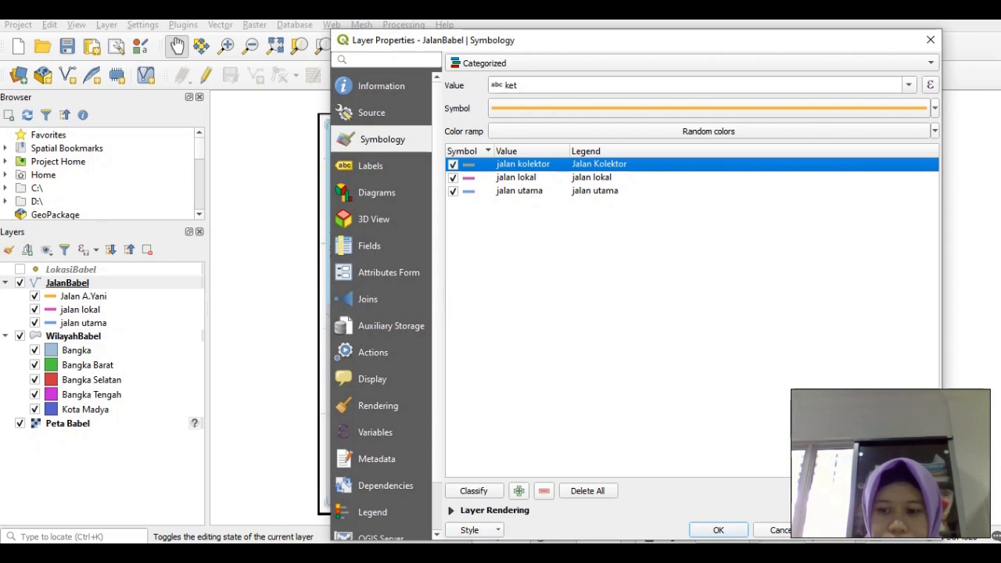
left_click(847, 531)
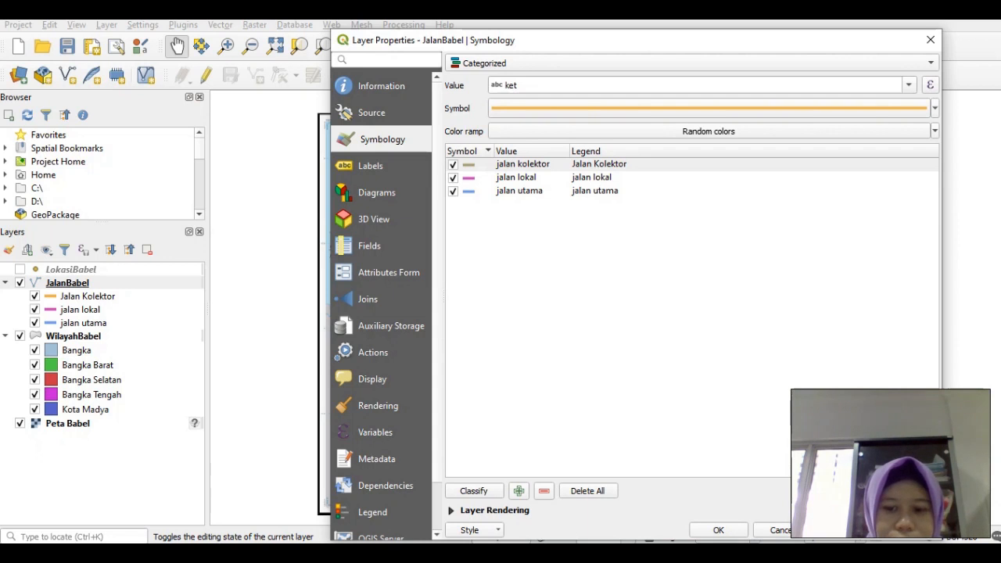
left_click(719, 531)
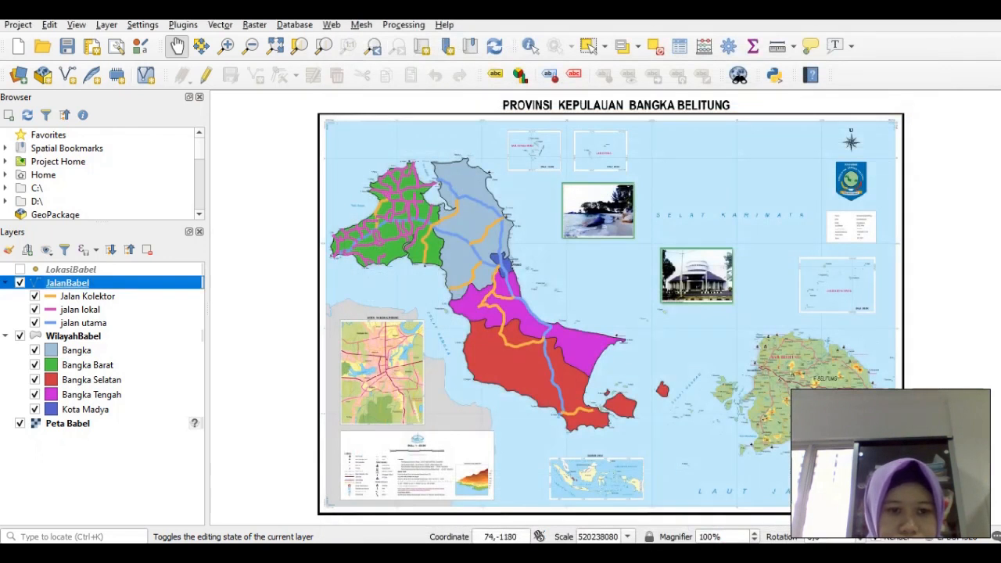
- Consult the road colours in the base map's printed legend and set JalanBabel's jalan lokal category line to yellow
left_click(225, 45)
left_click_drag(339, 444, 502, 503)
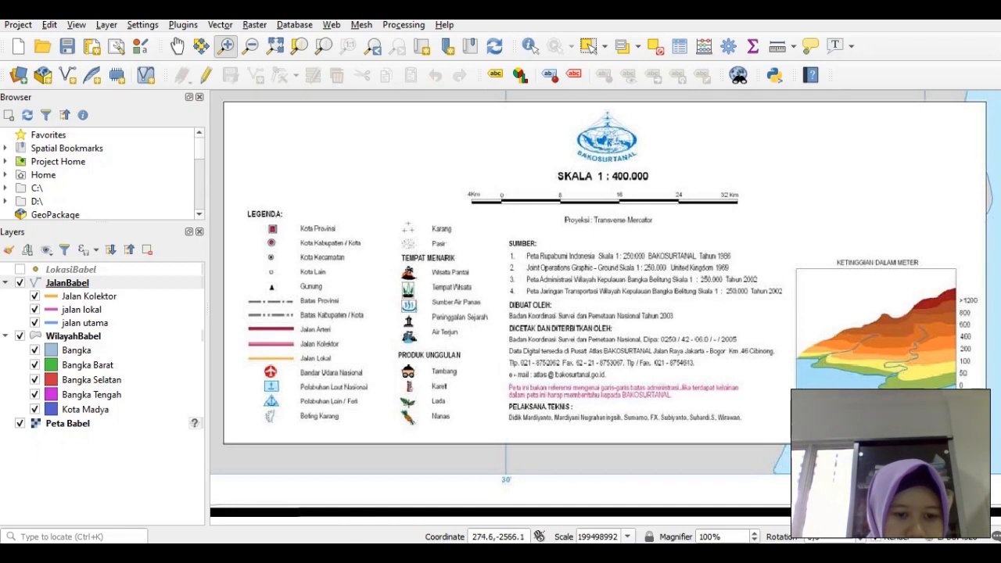
mouse_move(284, 552)
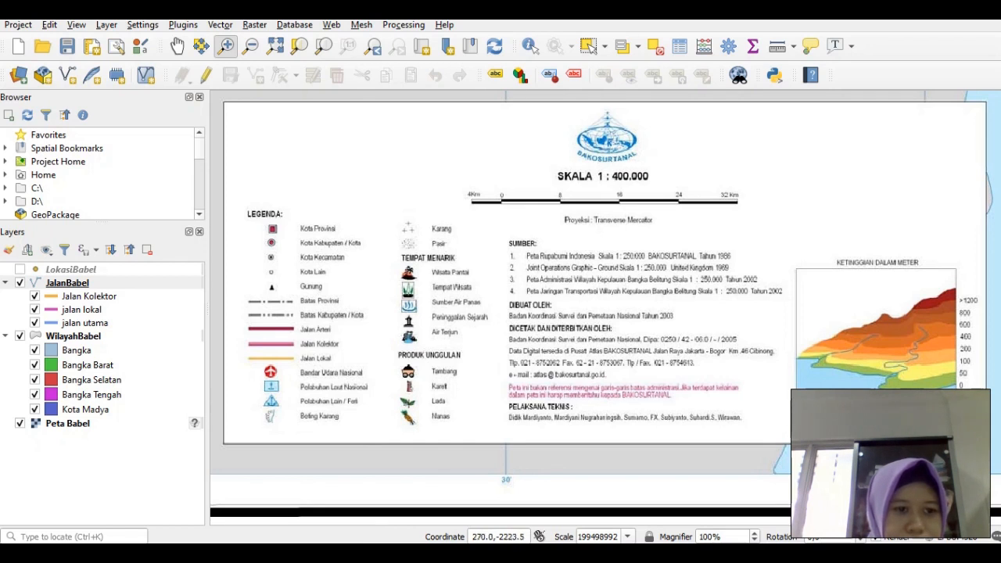
left_click(276, 45)
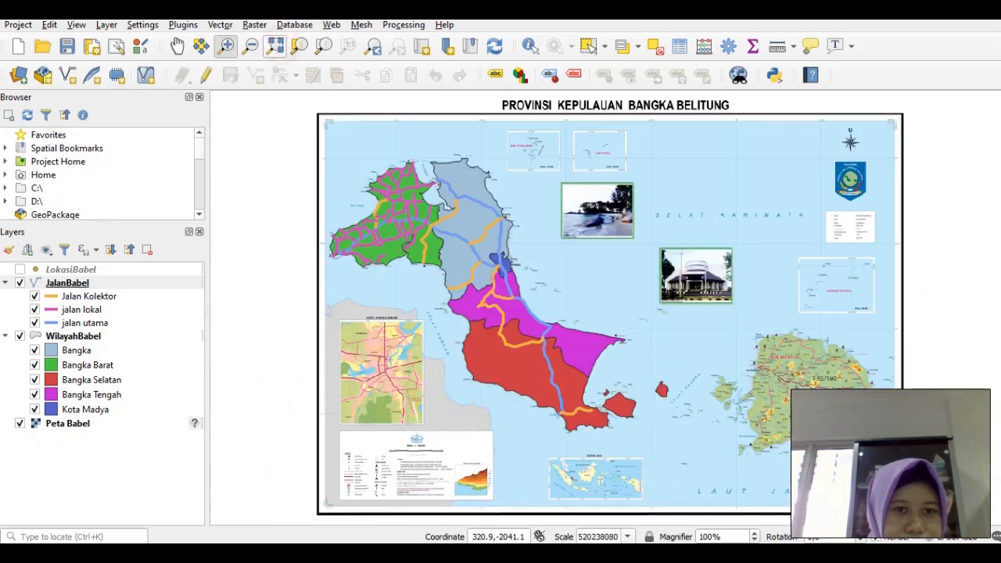
left_click(75, 282)
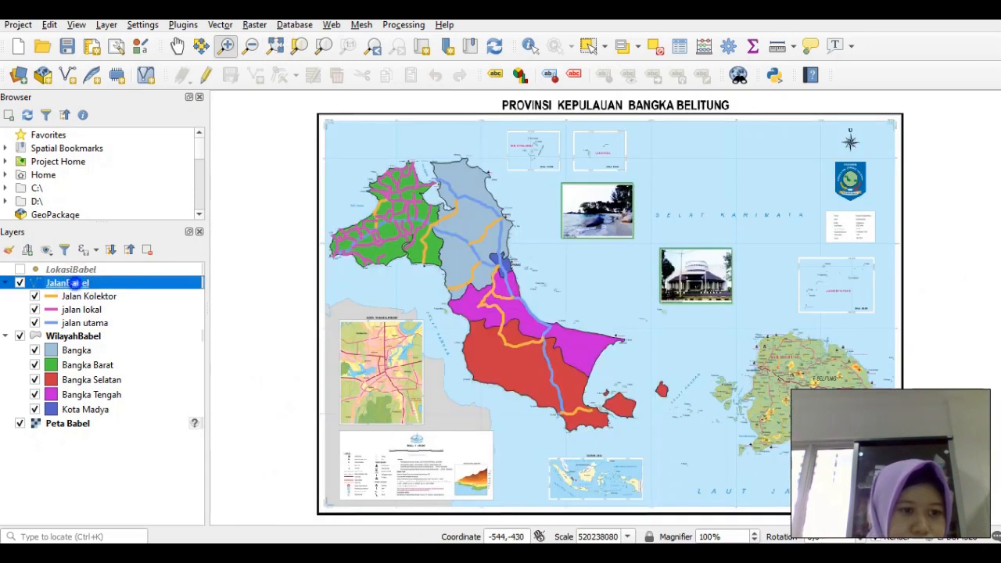
right_click(75, 283)
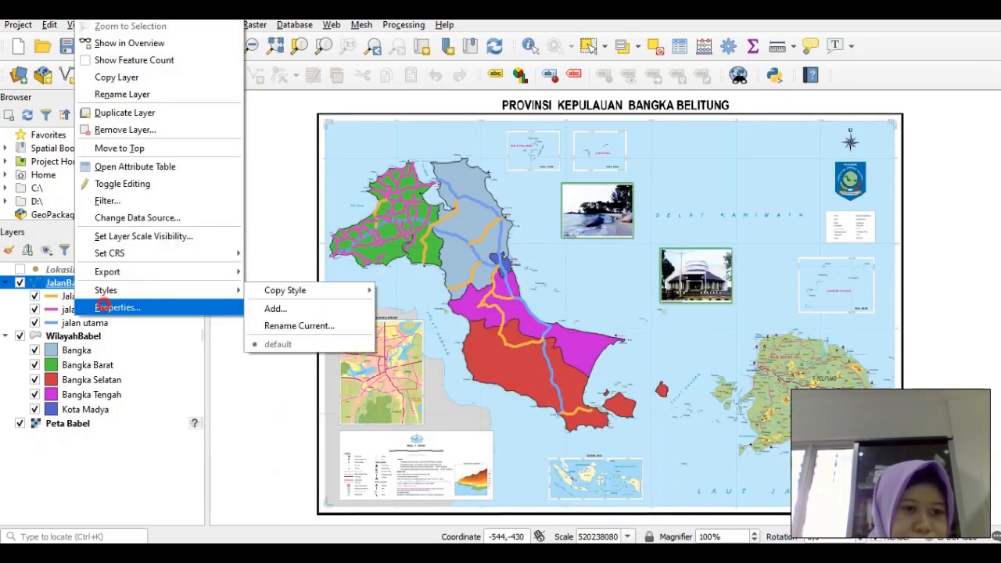
left_click(117, 306)
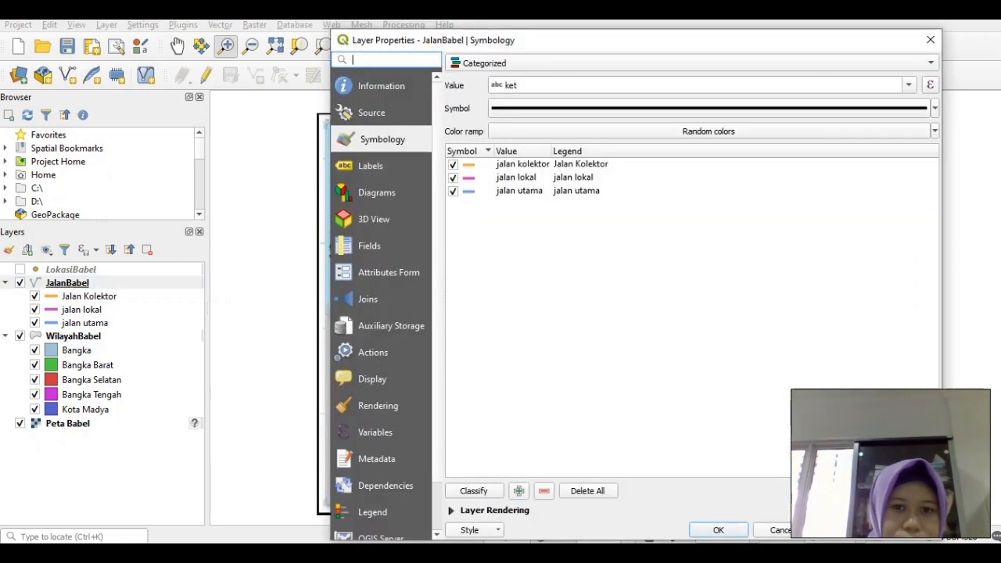
double_click(468, 178)
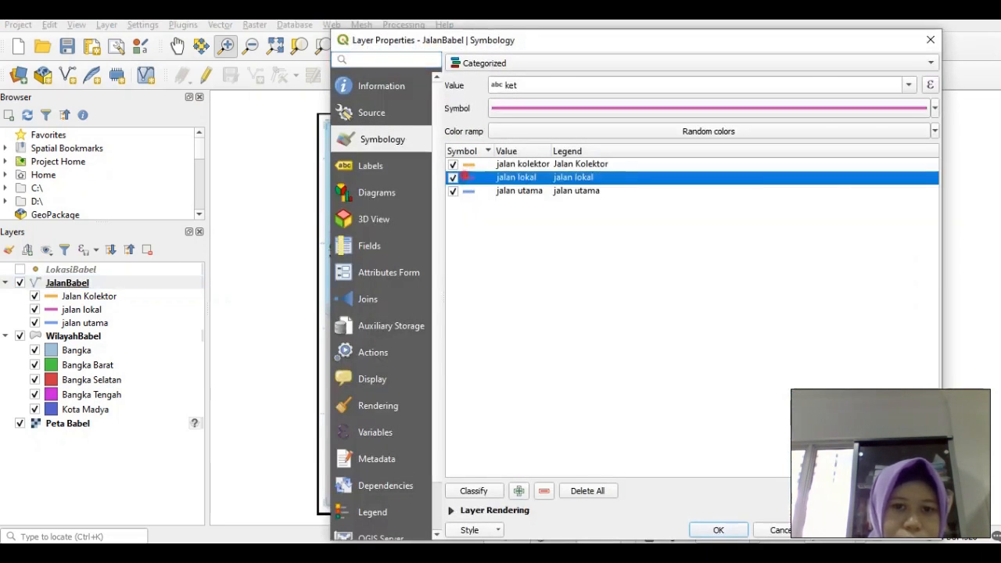
left_click(507, 190)
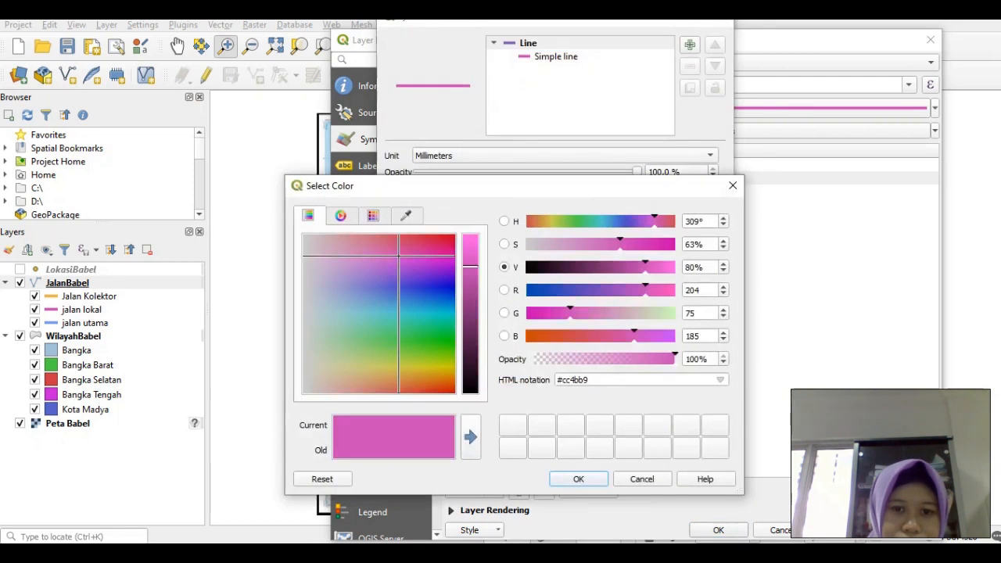
left_click(414, 369)
mouse_move(410, 363)
left_mouse_down()
mouse_move(400, 362)
mouse_move(426, 361)
left_mouse_up()
left_click_drag(470, 258, 469, 241)
left_click(593, 480)
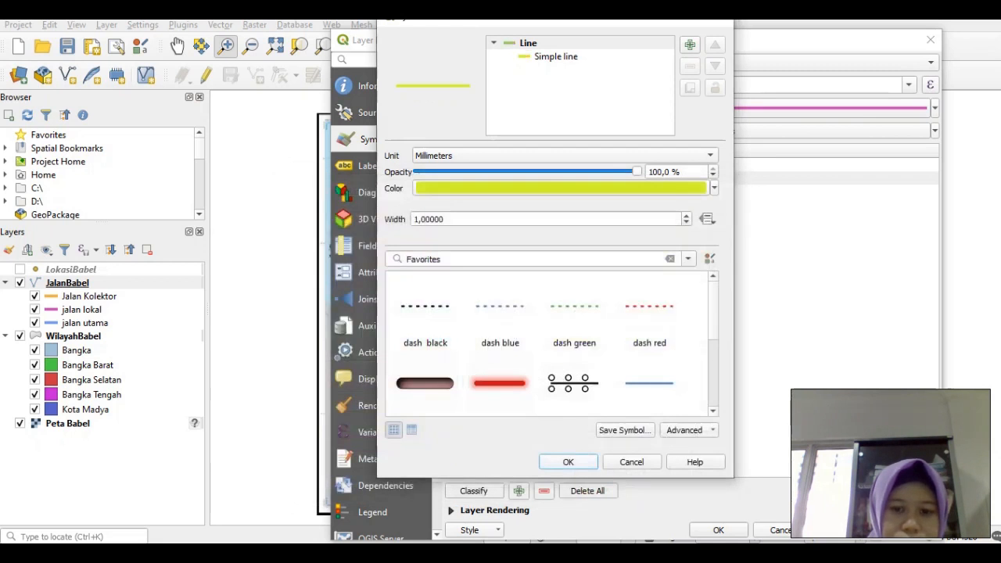
left_click(569, 461)
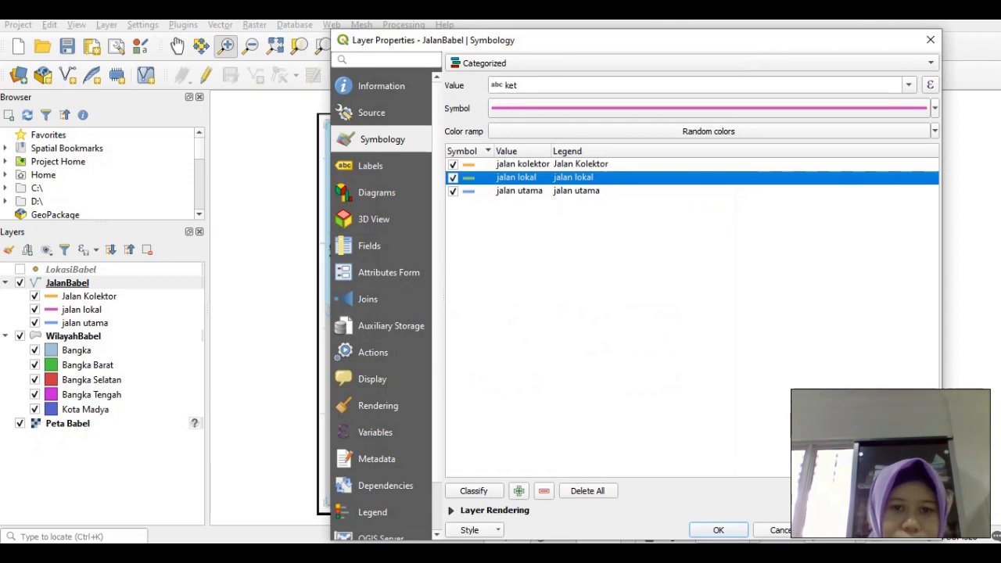
- Set the jalan utama category's line colour to red, #ee284c
double_click(469, 191)
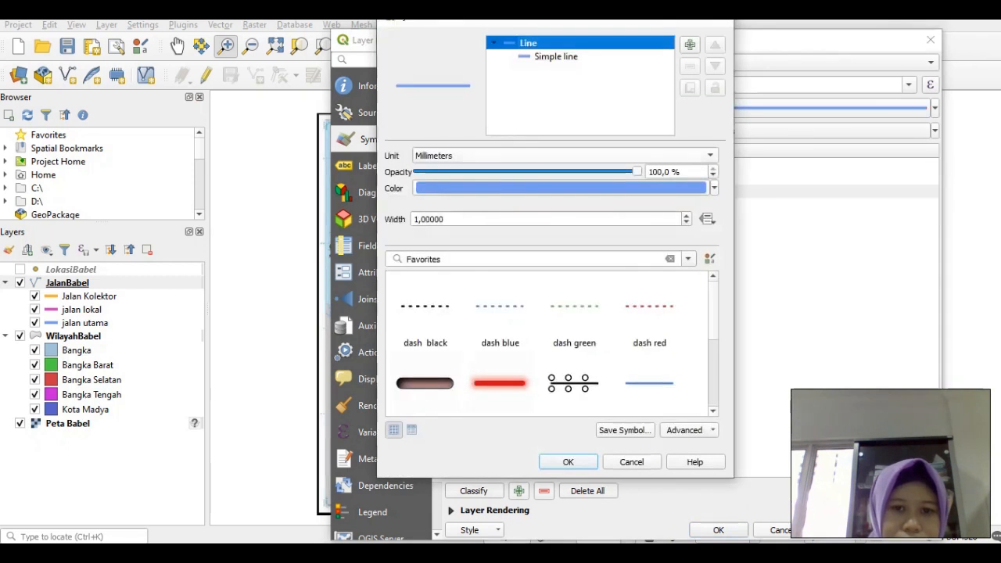
left_click(503, 187)
left_click(430, 236)
left_click_drag(430, 237, 428, 237)
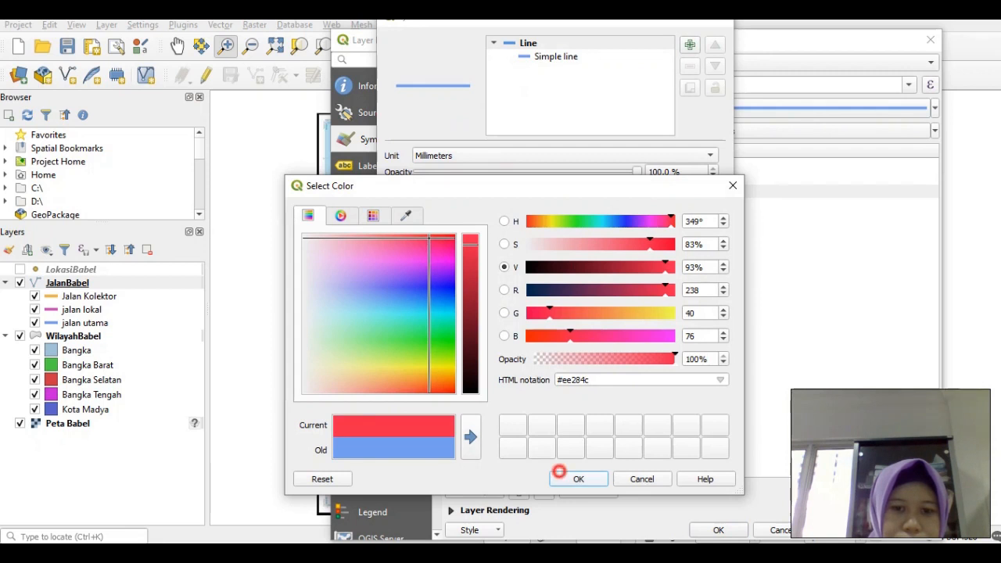
left_click(577, 477)
left_click(568, 461)
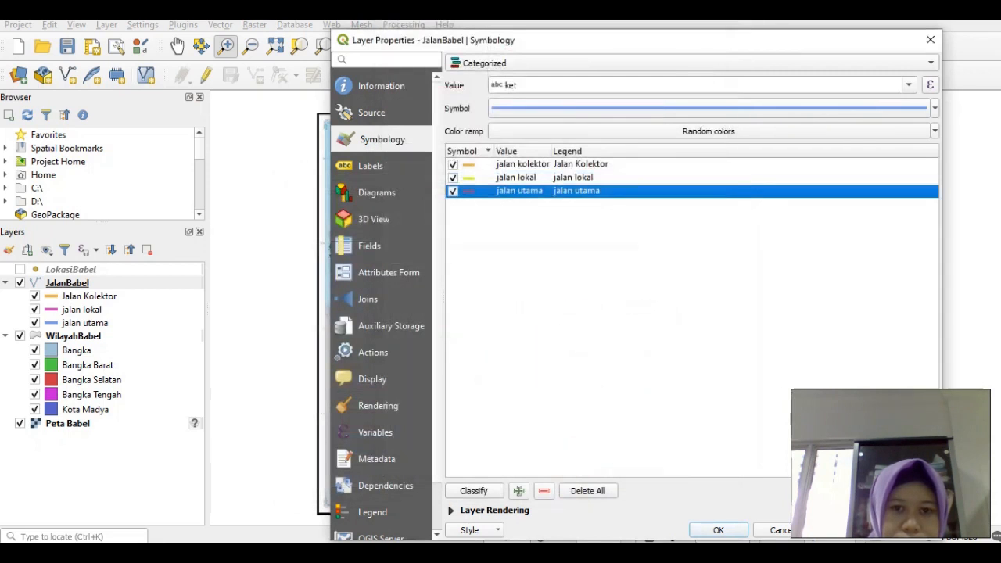
- Set the jalan kolektor category's line colour to magenta pink, apply the new road colours and uncover the map behind the dialog
double_click(470, 164)
left_click(467, 185)
left_click_drag(441, 255, 435, 254)
left_click(576, 478)
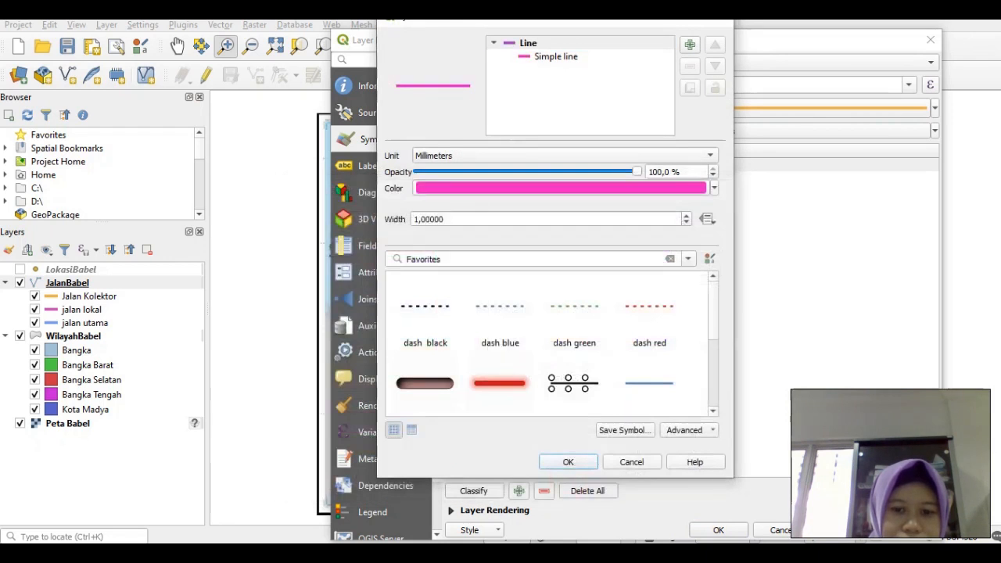
left_click(576, 462)
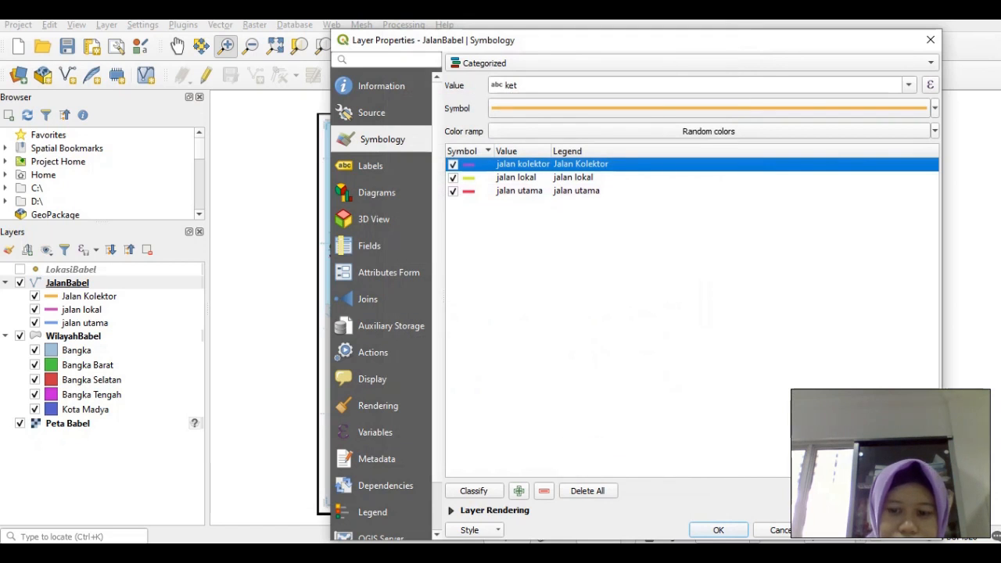
left_click(847, 531)
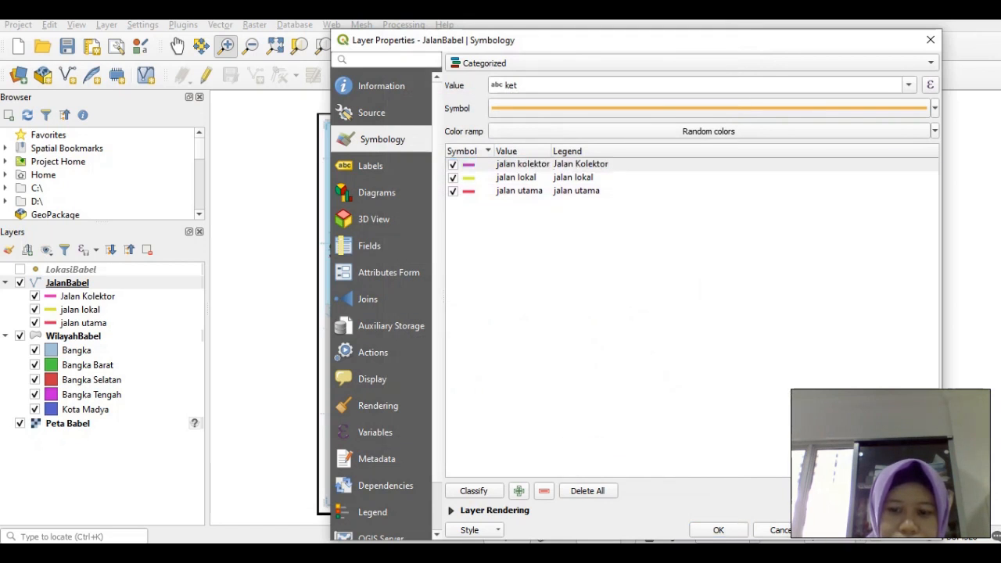
left_click_drag(467, 40, 600, 22)
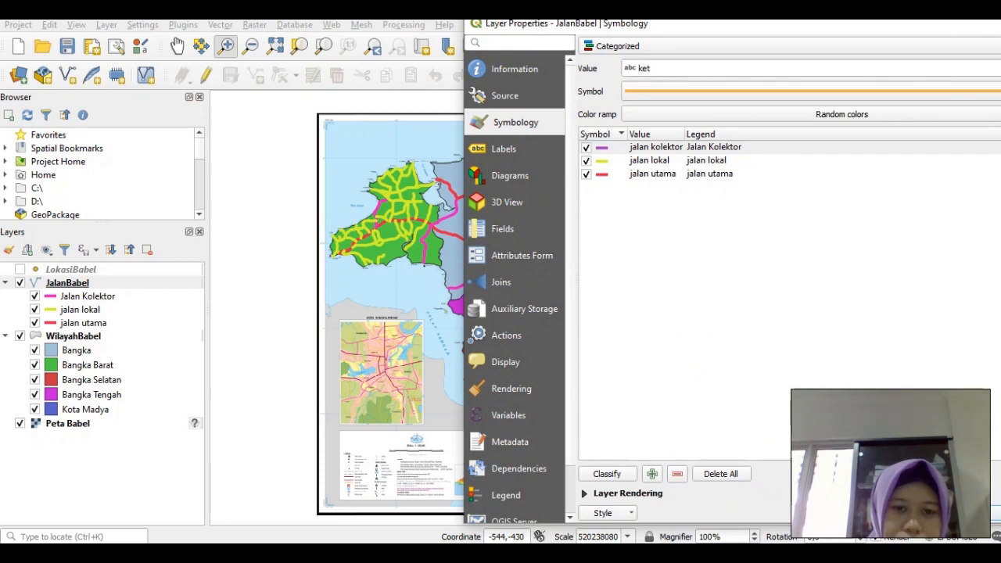
- Reduce the jalan kolektor category's line width to 0.6 mm and apply the change to the map
double_click(602, 147)
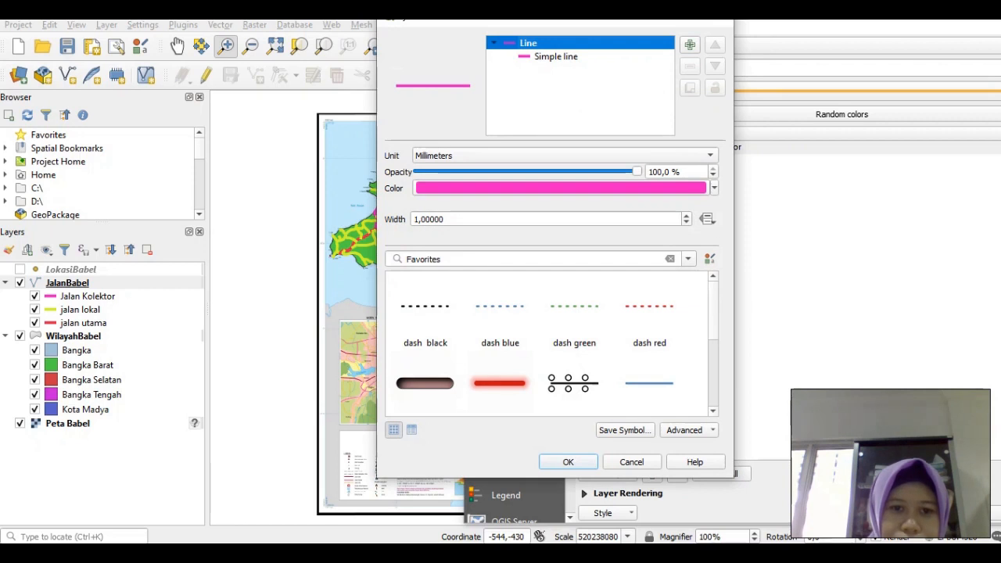
left_click(686, 223)
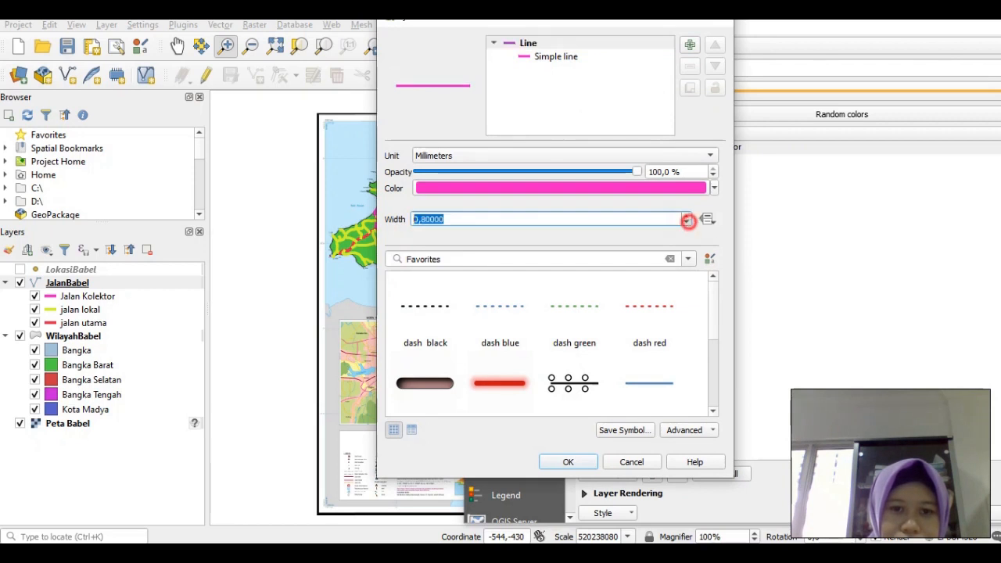
left_click(686, 223)
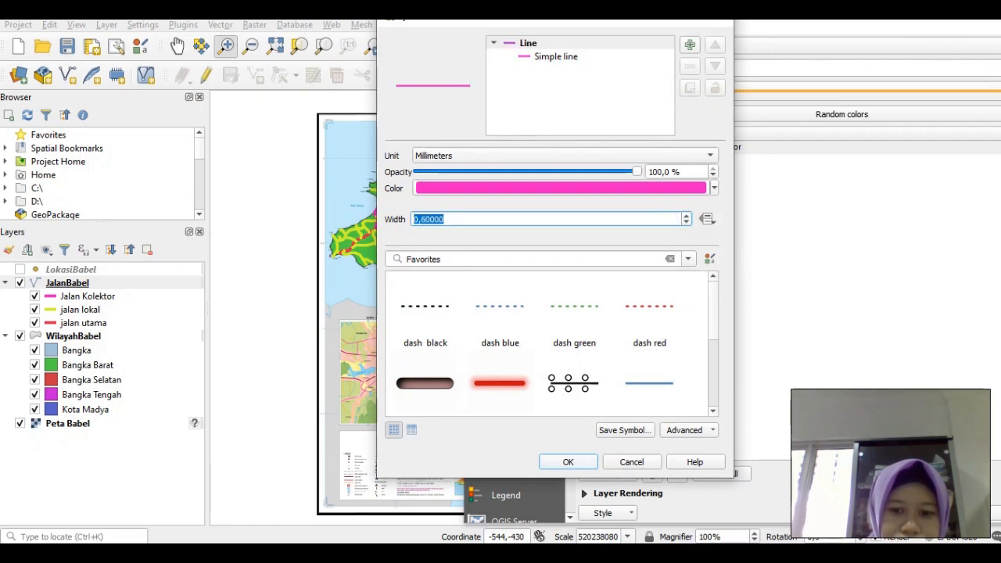
left_click(571, 463)
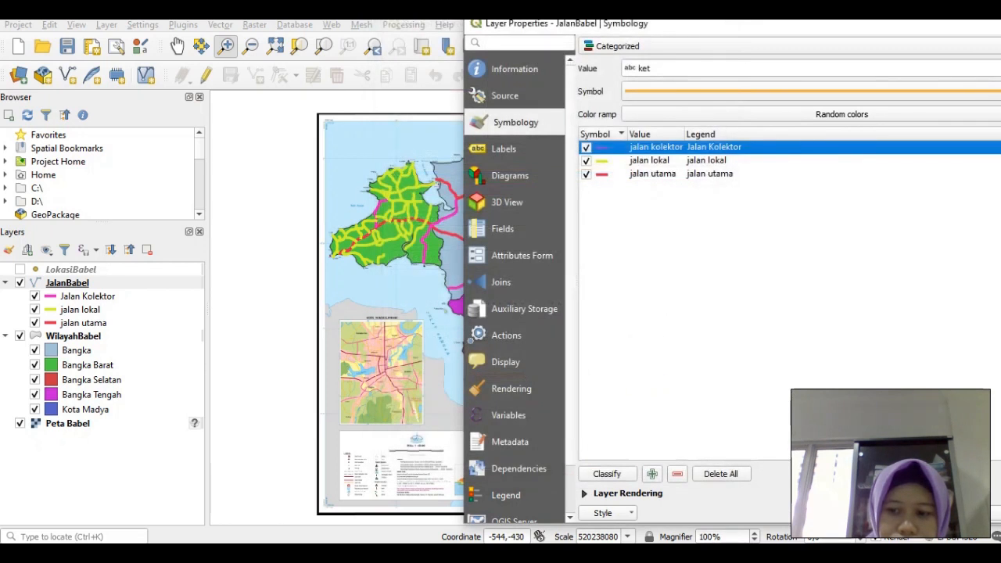
left_click(995, 513)
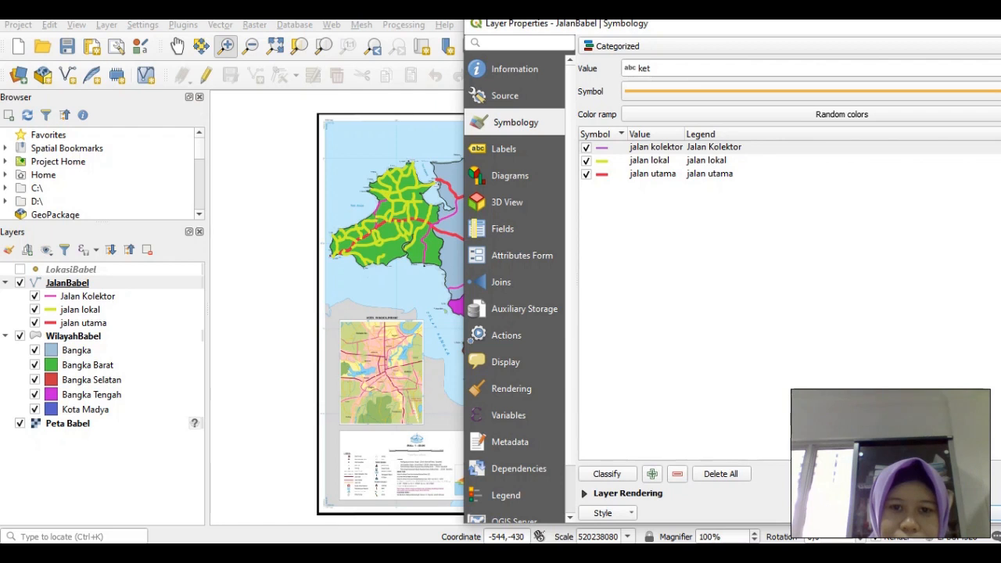
- Reduce the jalan lokal category's line width to match the 0.6 mm jalan kolektor line
double_click(602, 161)
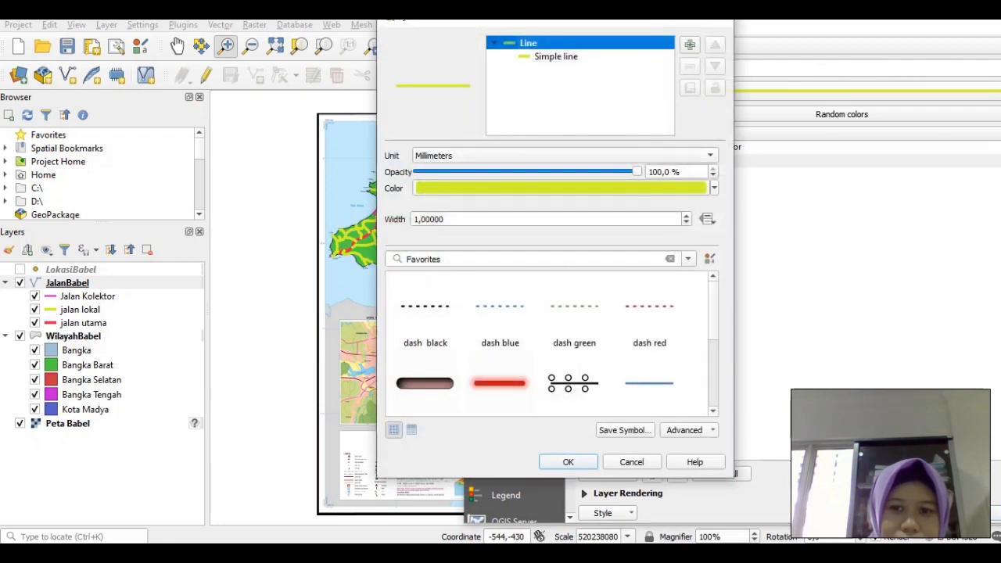
left_click(686, 223)
left_click(686, 223)
left_click(568, 463)
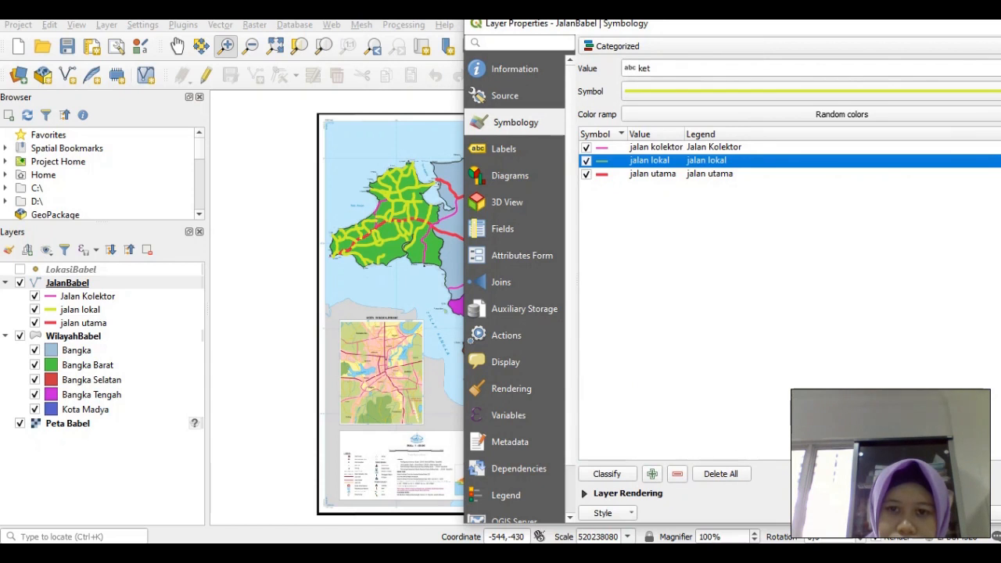
- Reduce the jalan utama category's line width to 0.6 mm and apply the road styling to the map
double_click(601, 174)
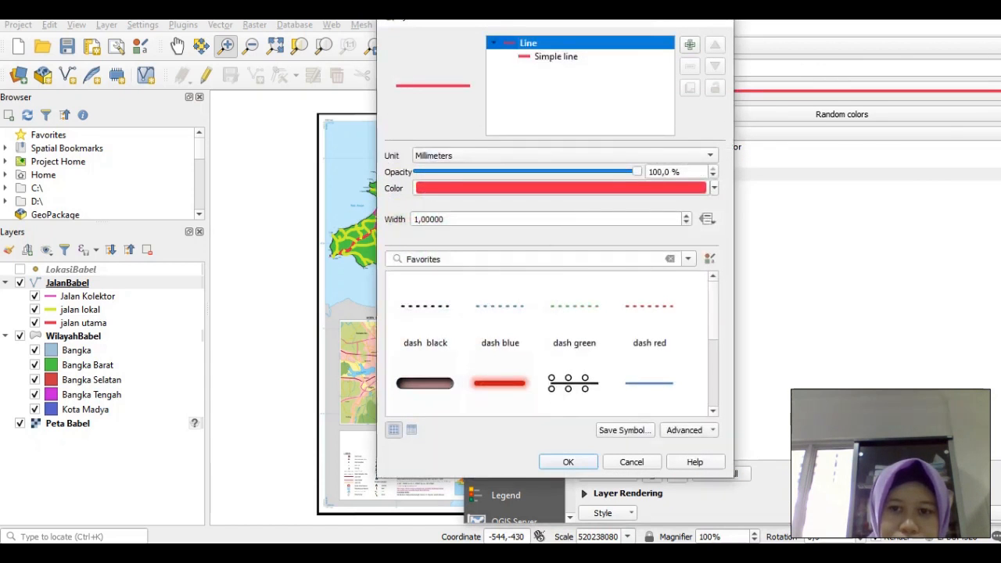
left_click(686, 223)
left_click(686, 223)
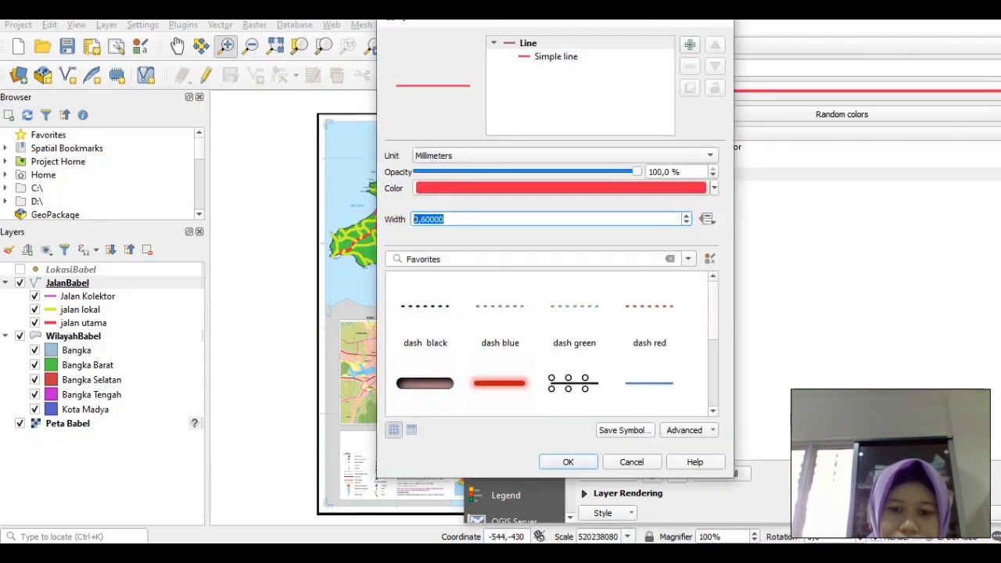
left_click(568, 462)
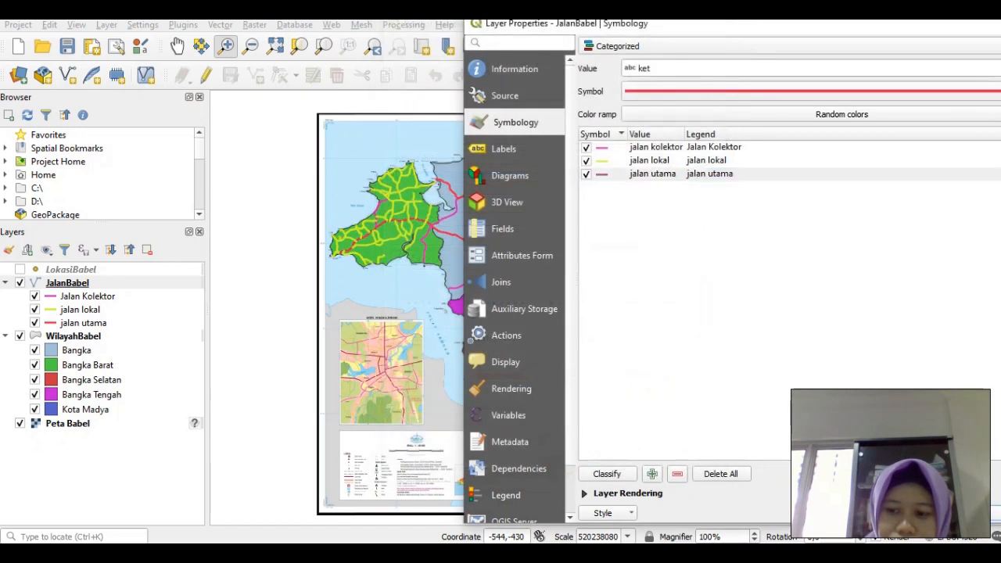
left_click(996, 513)
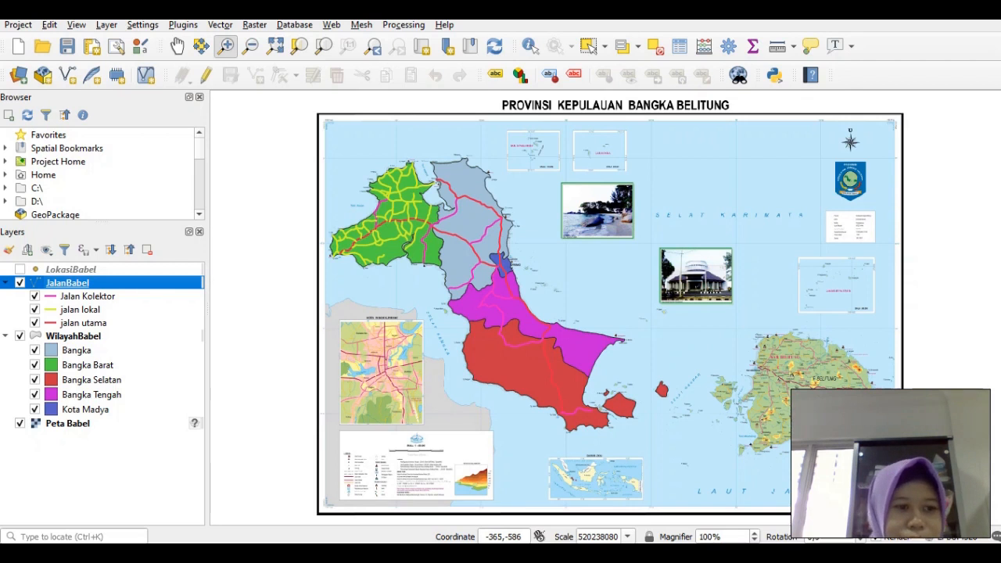
- Switch to Notepad to highlight the third task, on point categories, and make the LokasiBabel layer visible in QGIS
key("alt+Tab")
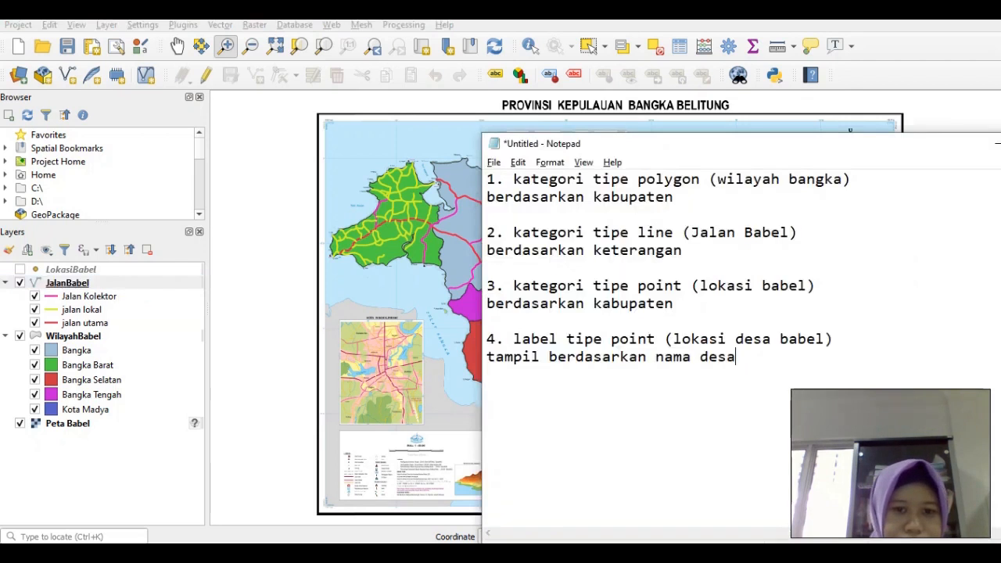
left_click_drag(487, 286, 673, 305)
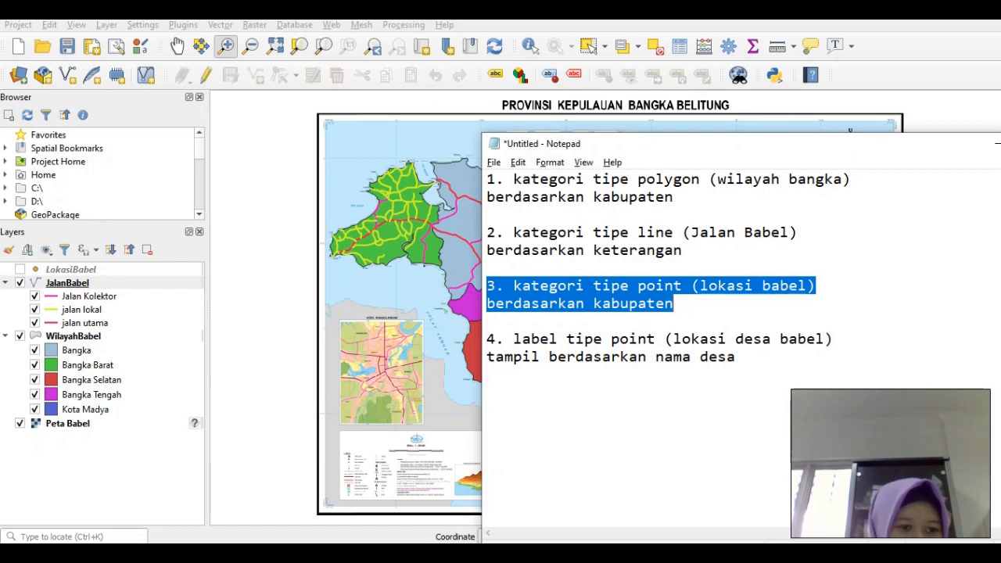
left_click(65, 270)
left_click(20, 269)
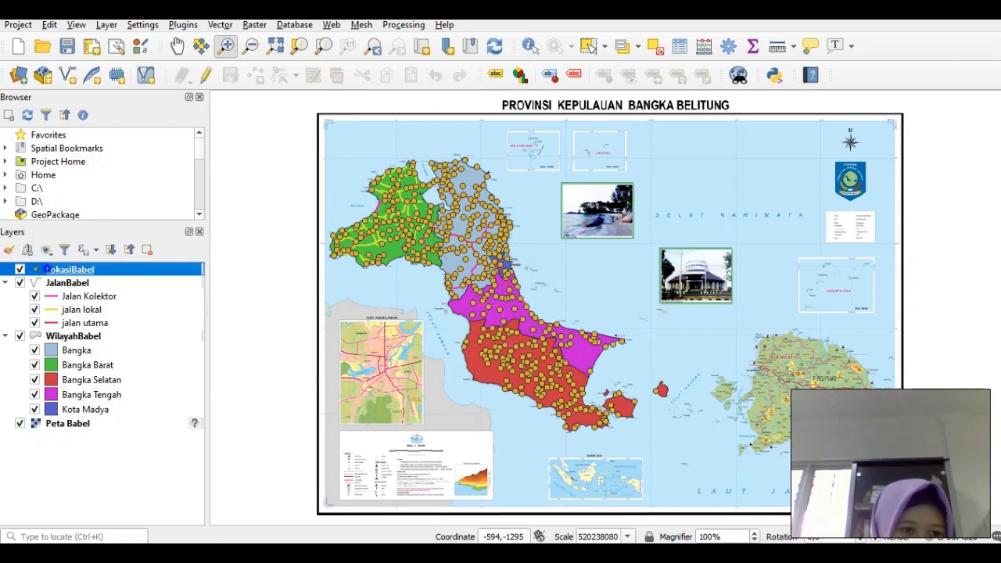
- Set the LokasiBabel layer's symbology to Categorized, using the kab field as the value
right_click(47, 269)
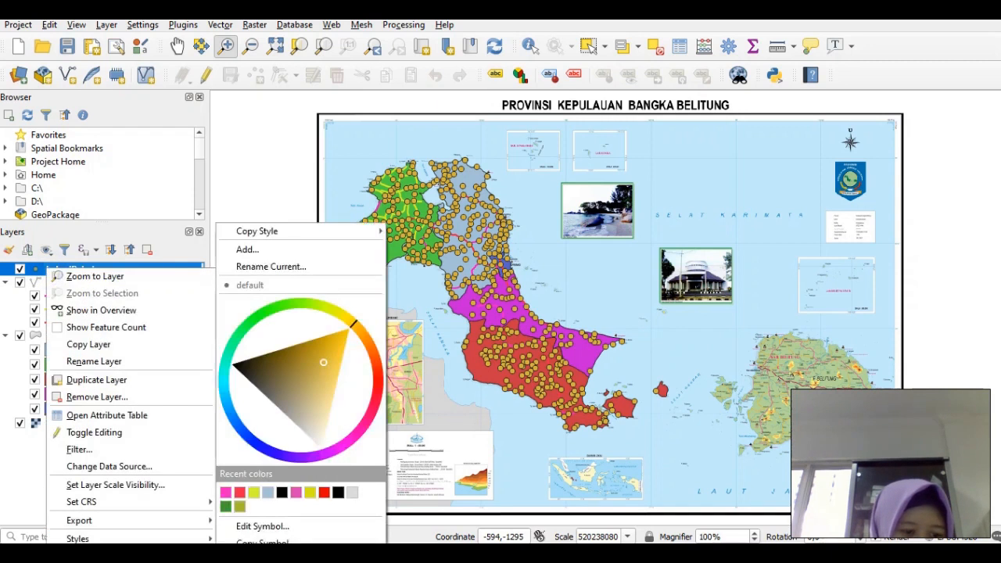
left_click(87, 556)
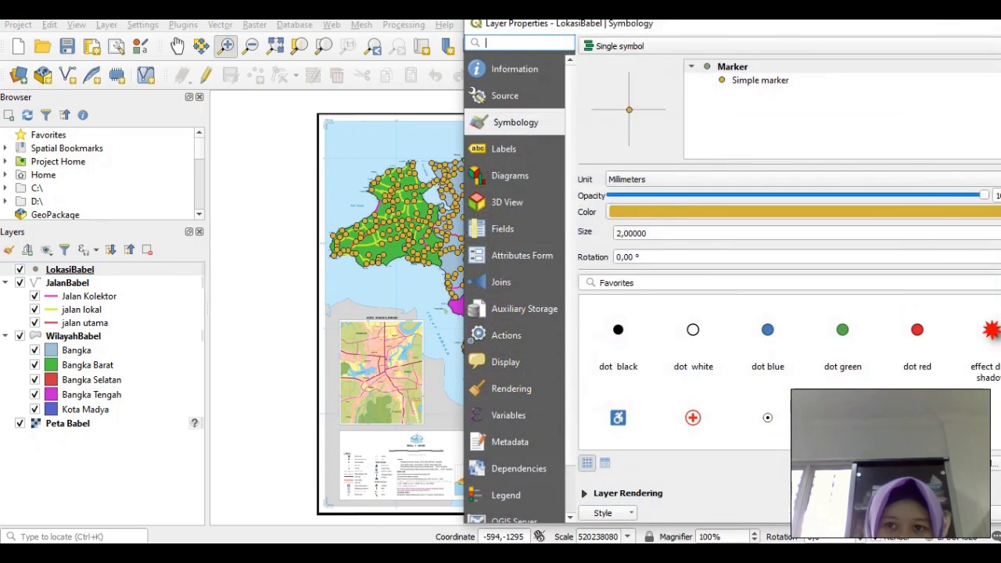
left_click_drag(738, 24, 548, 18)
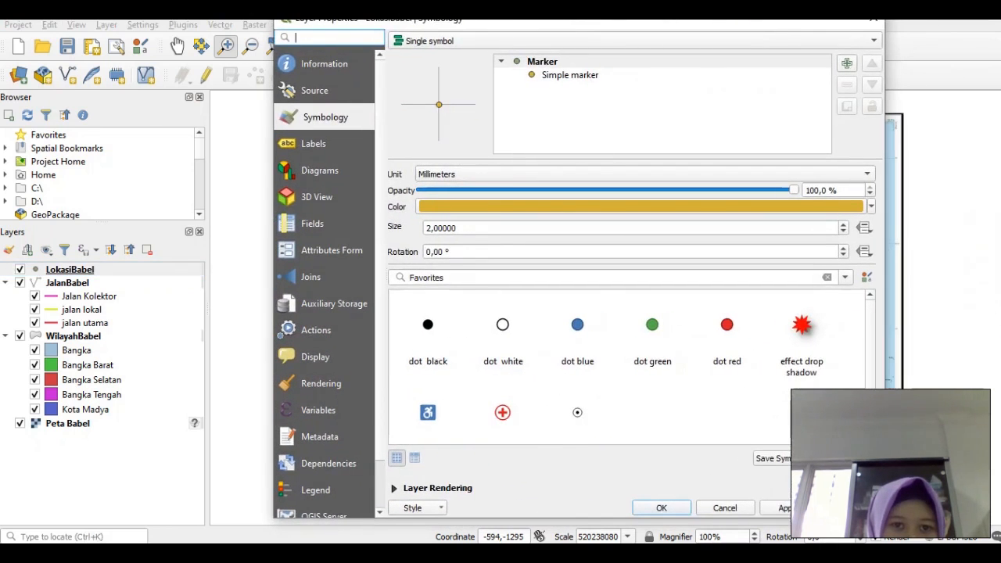
left_click(446, 39)
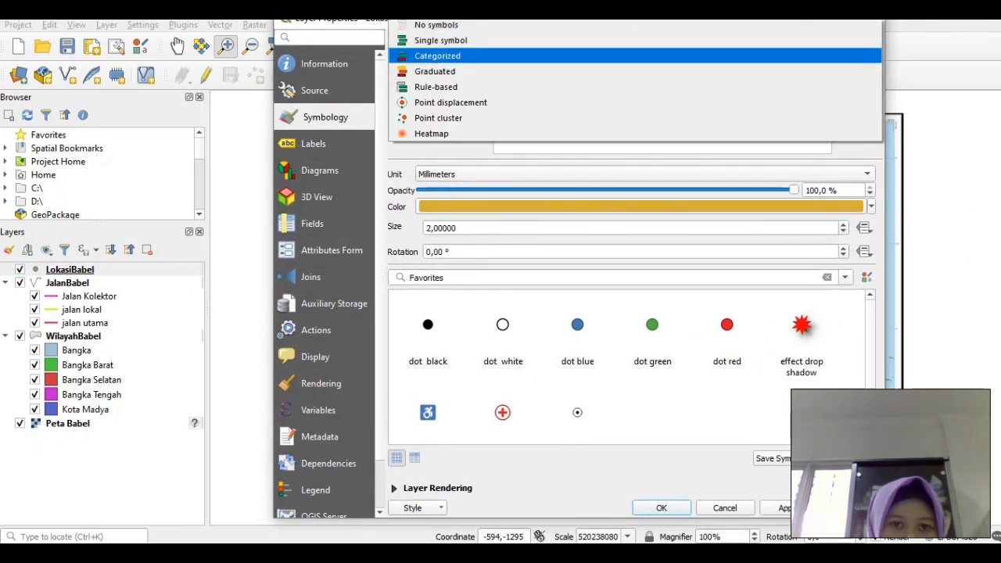
left_click(438, 55)
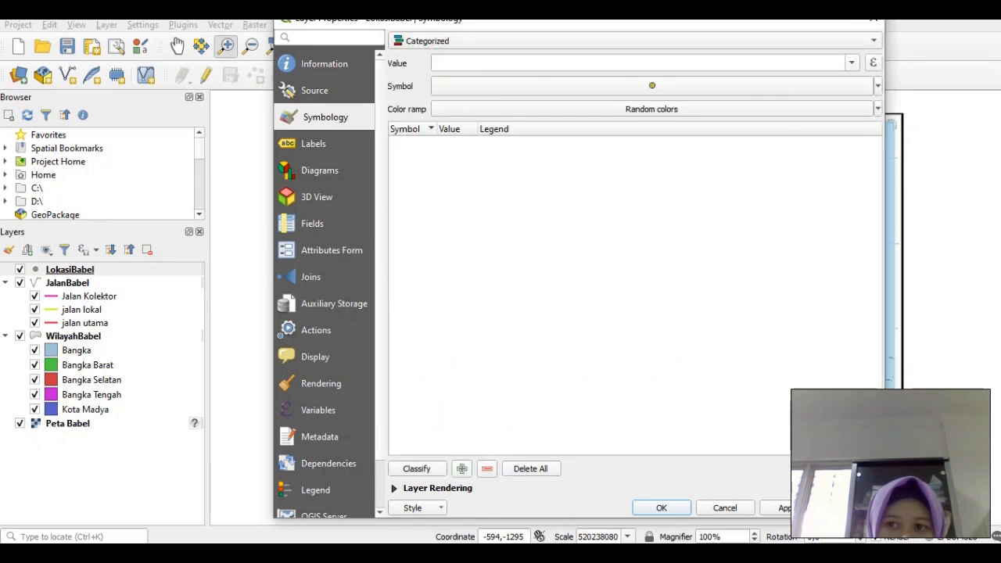
key("alt+Tab")
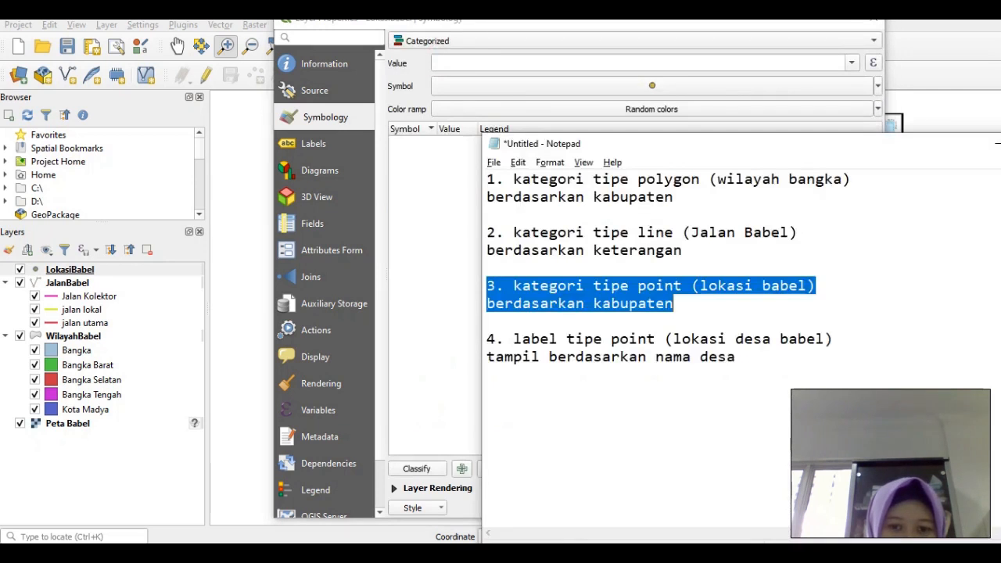
key("alt+Tab")
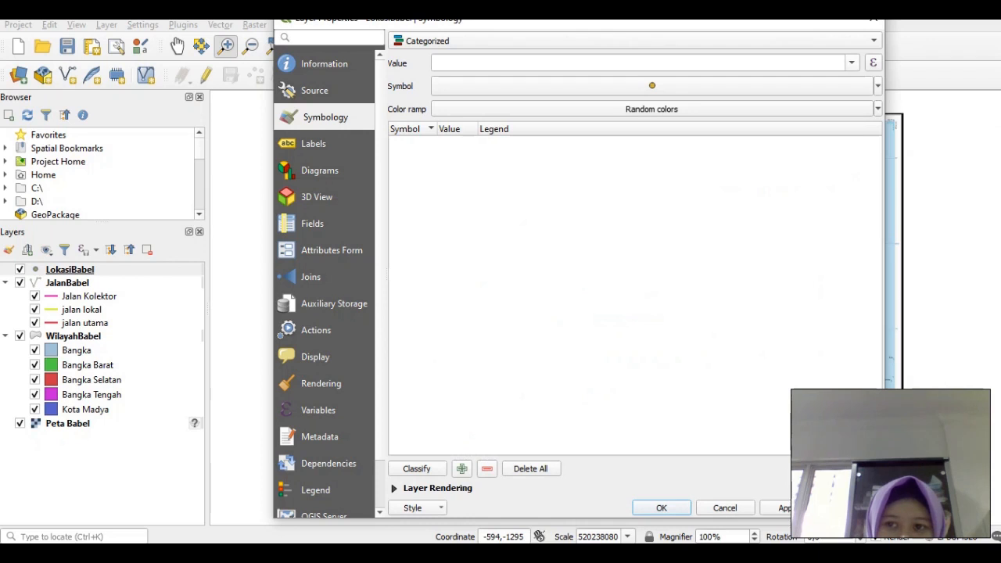
left_click(852, 62)
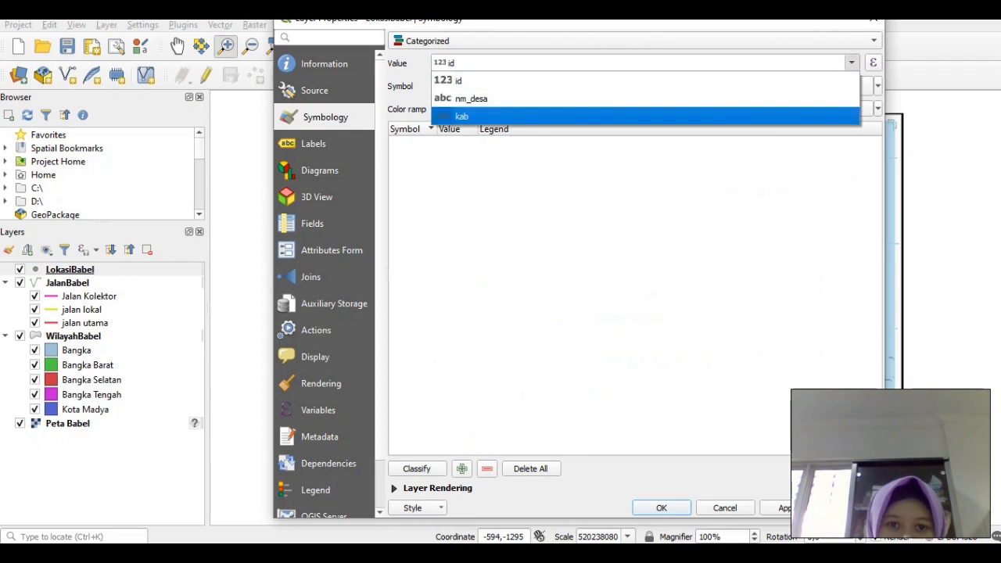
left_click(567, 114)
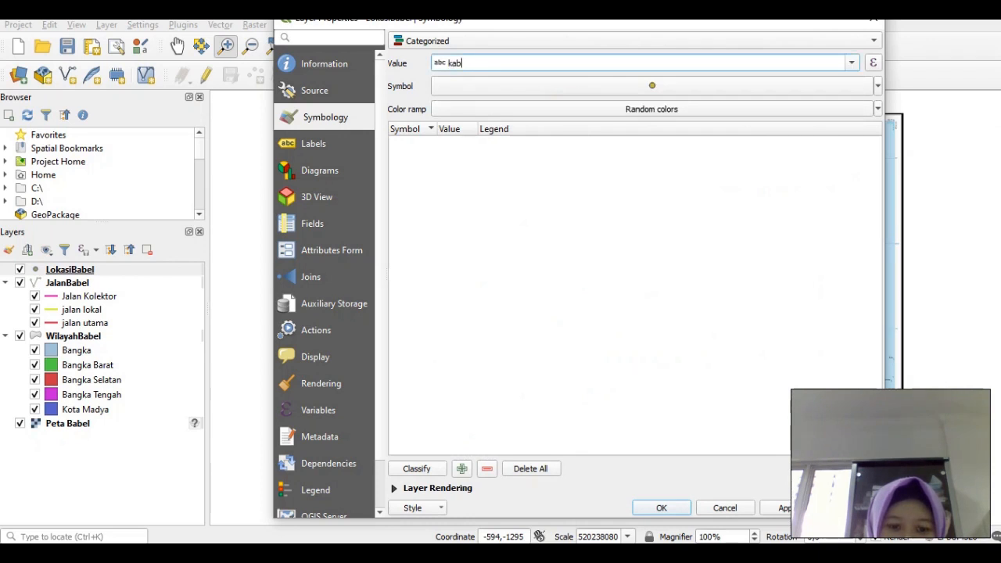
- Classify the LokasiBabel points, delete the all other values category and apply the categories to the map
left_click(417, 469)
left_click(472, 209)
left_click(486, 468)
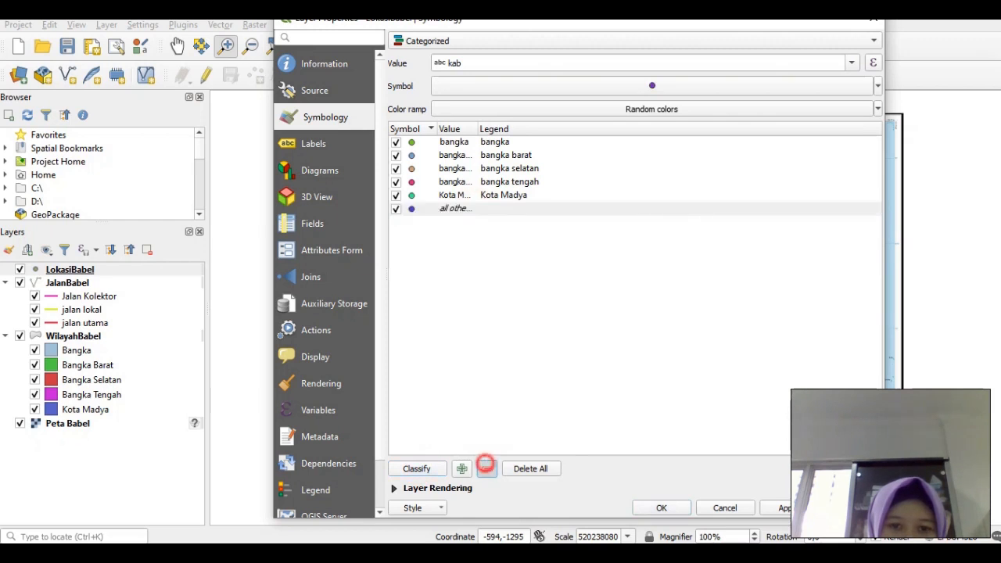
double_click(478, 129)
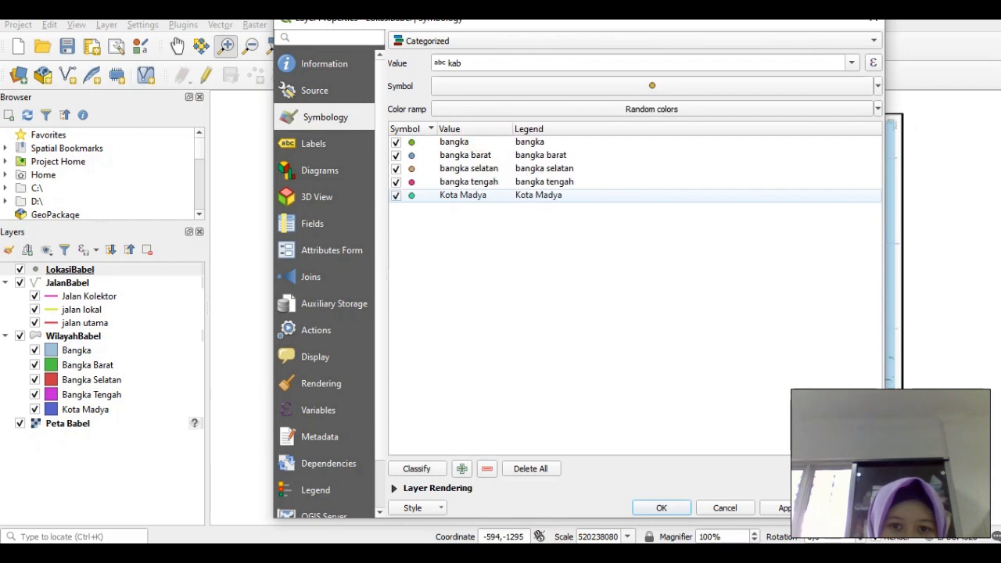
left_click(775, 507)
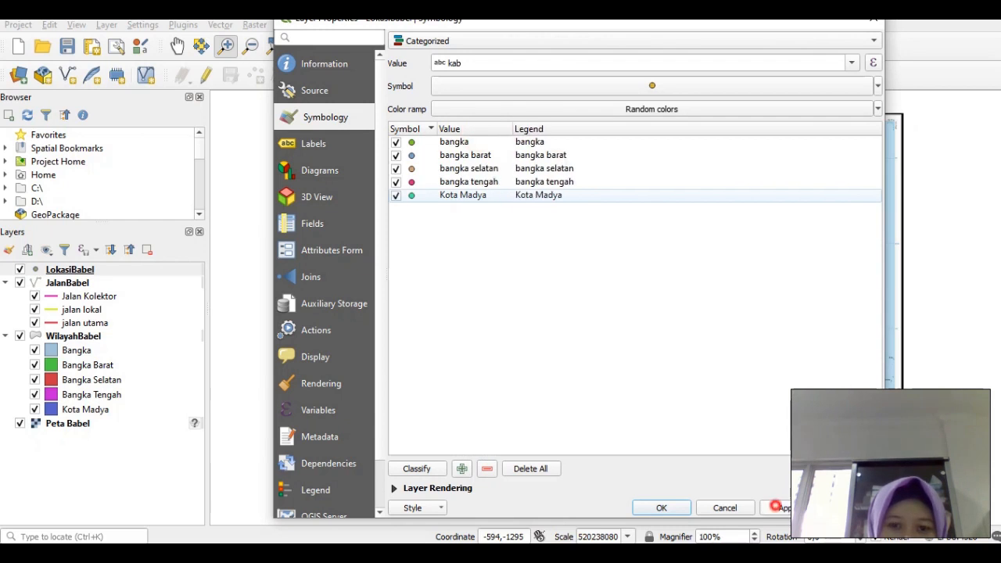
- Rename the bangka category's legend label to Kab Bangka
double_click(528, 141)
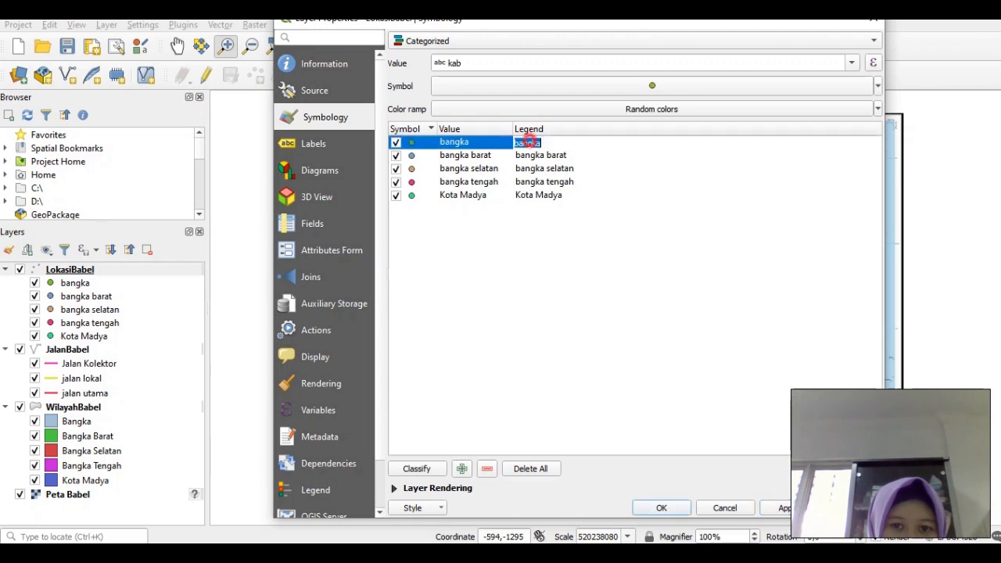
type("Kab")
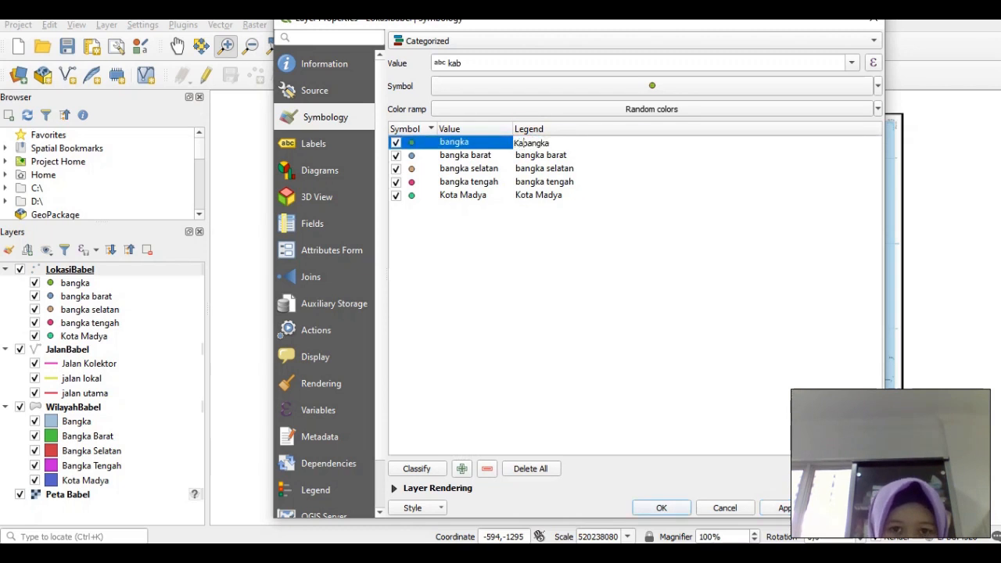
type(".")
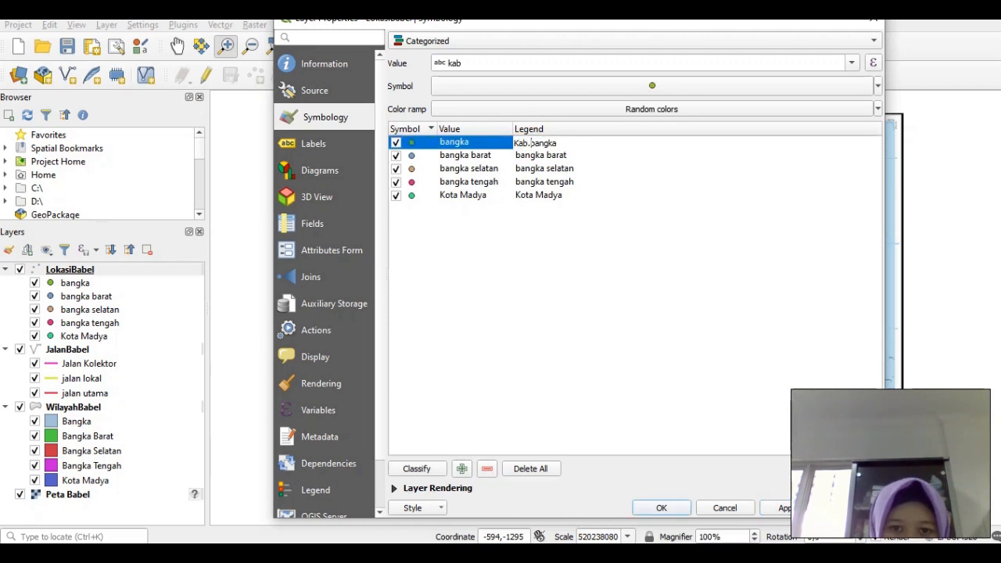
key("BackSpace")
key("BackSpace")
key("shift+Right")
type("B")
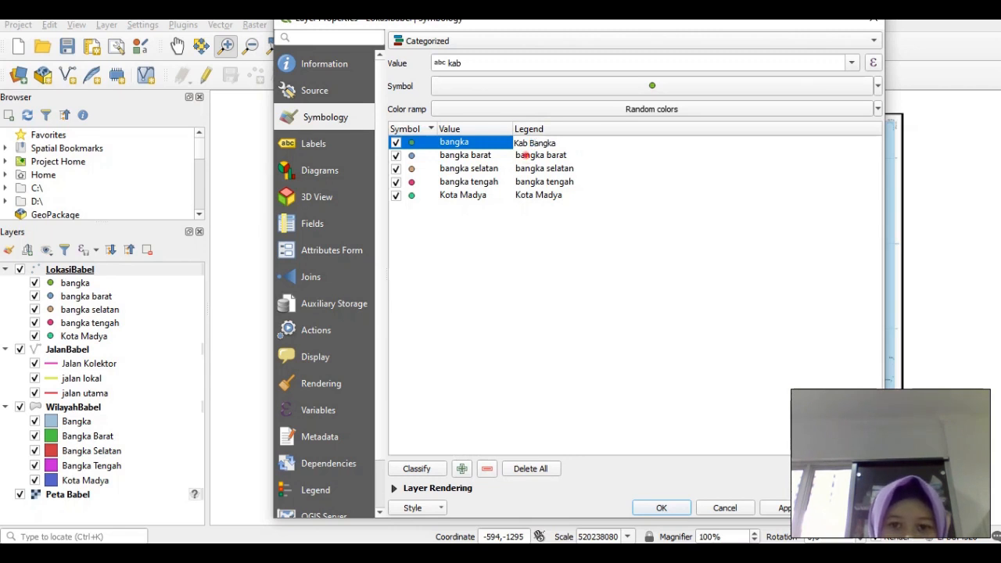
- Rename the bangka barat category's legend label to Kab Bangka Barat
double_click(527, 155)
key("Left")
type("Kab")
key("Delete")
type("B")
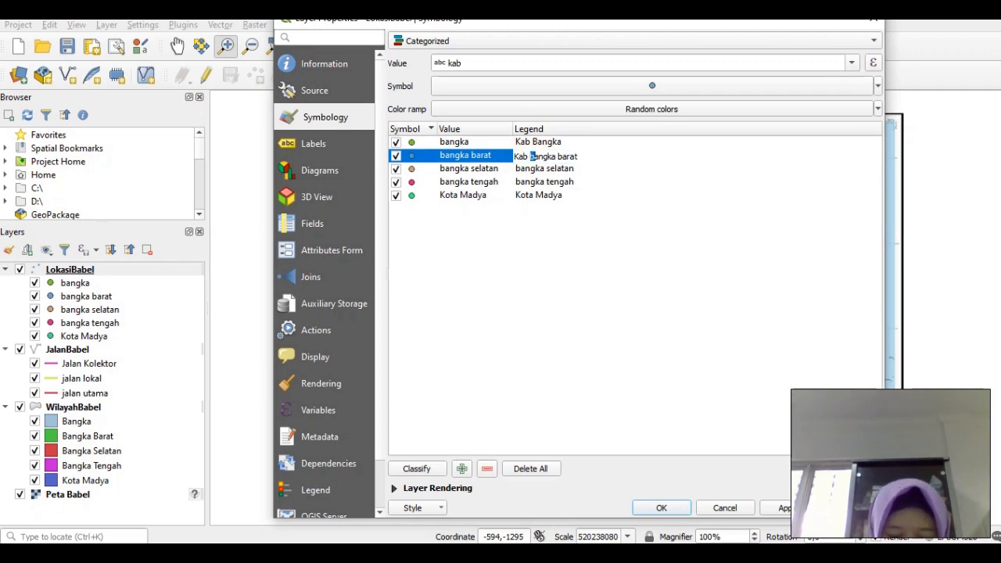
key("shift+Right")
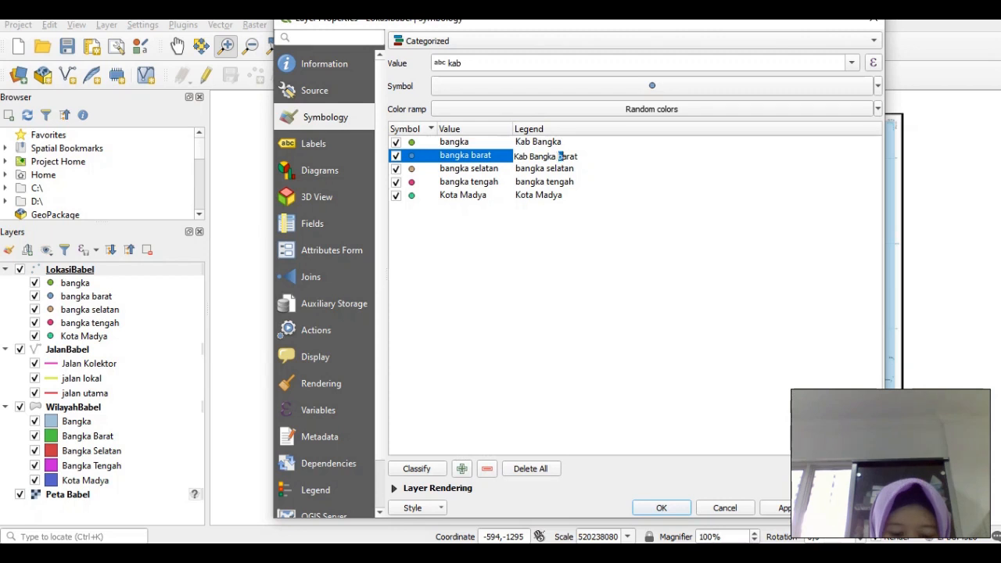
type("B")
- Rename the bangka selatan category's legend label to Kab Bangka Selatan
double_click(526, 169)
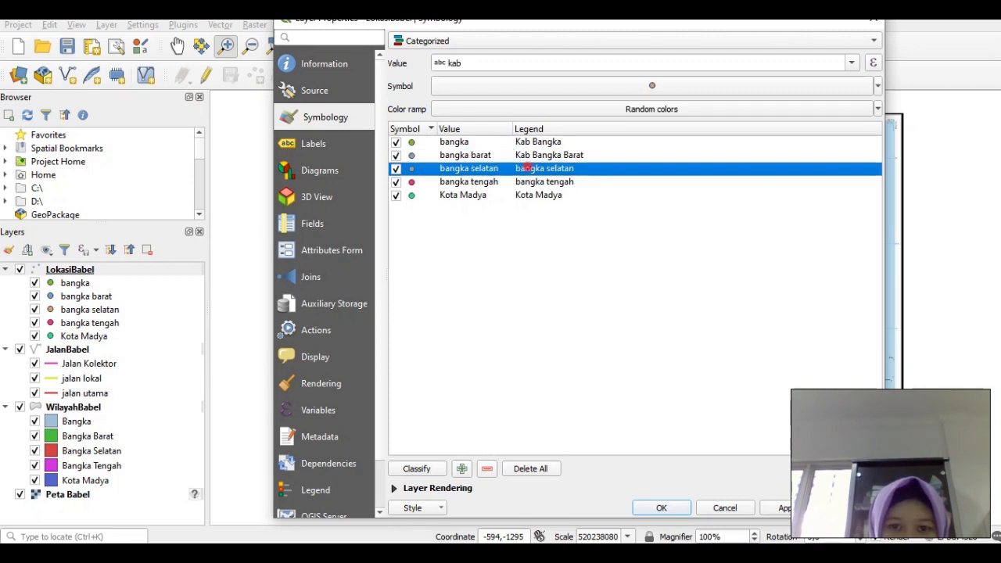
key("Left")
type("Kab ")
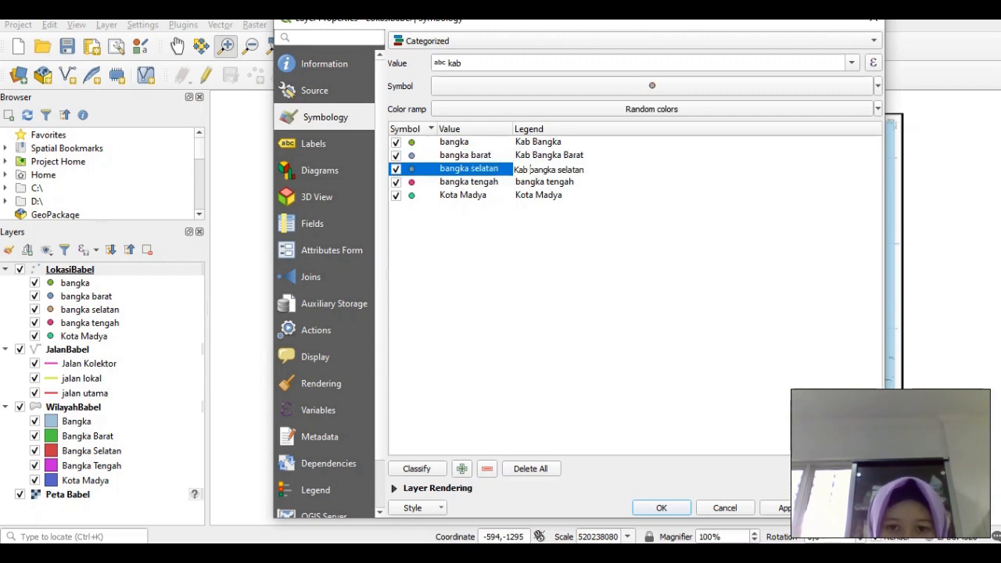
type("Bangka ")
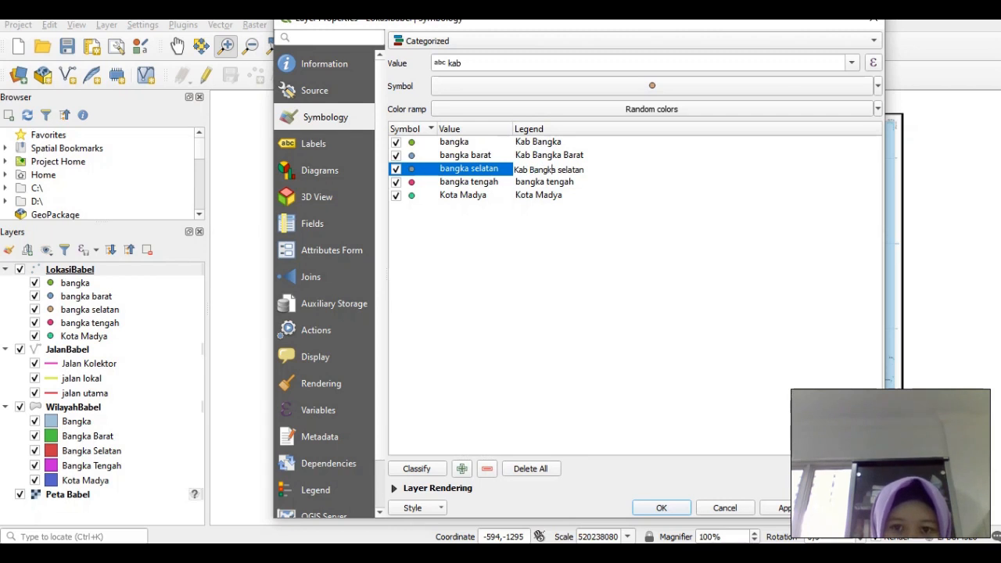
type("S")
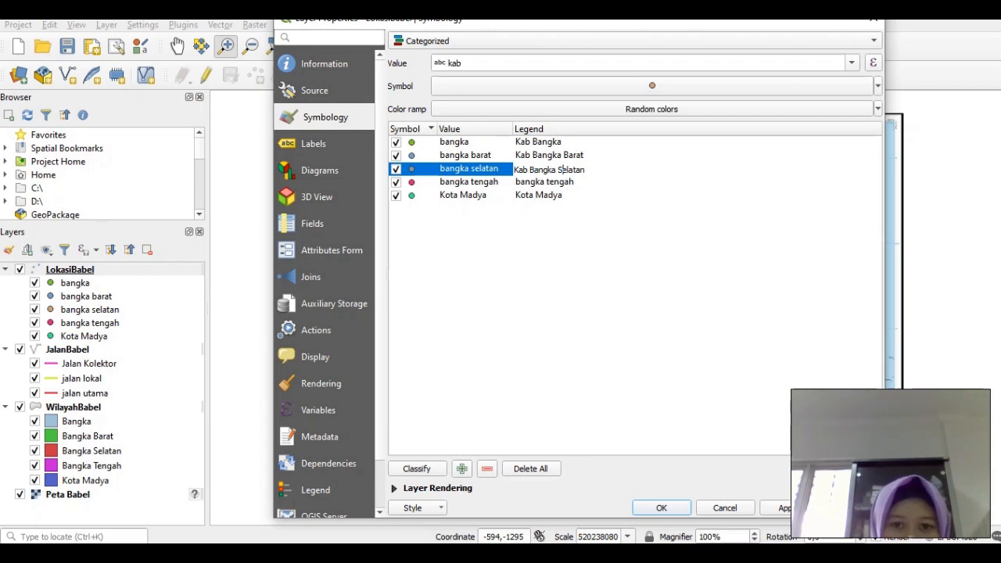
- Rename the bangka tengah category's legend label to Kab Bangka Tengah and apply the new labels to the layer
left_click(515, 183)
double_click(515, 182)
type("Kab")
left_click_drag(531, 182, 562, 182)
type("B")
type("T")
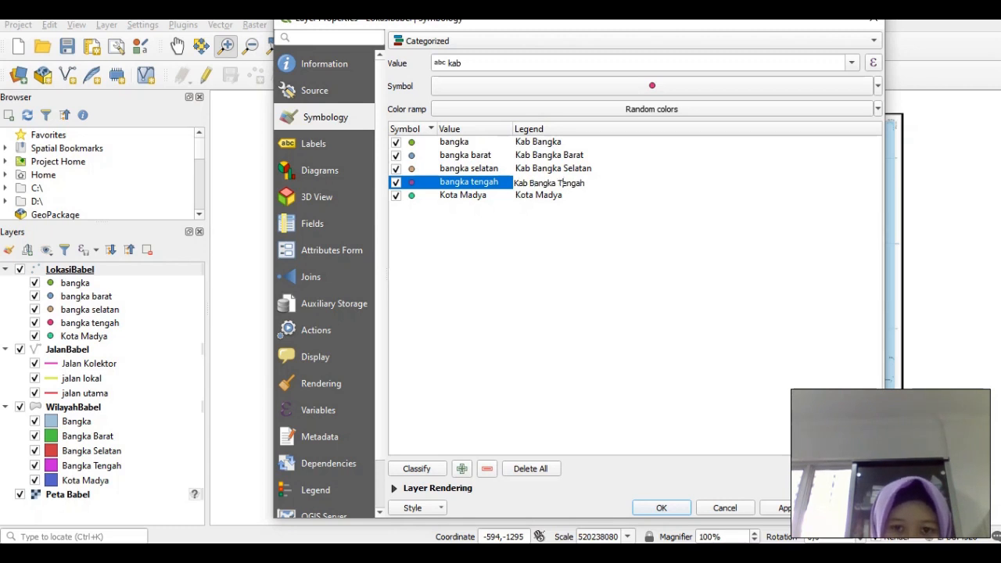
left_click(540, 208)
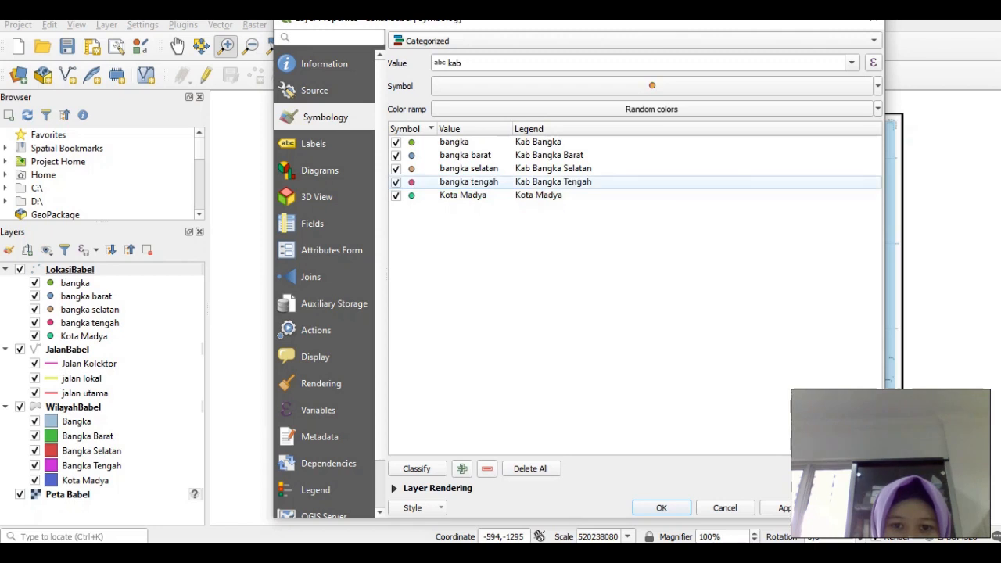
left_click(777, 508)
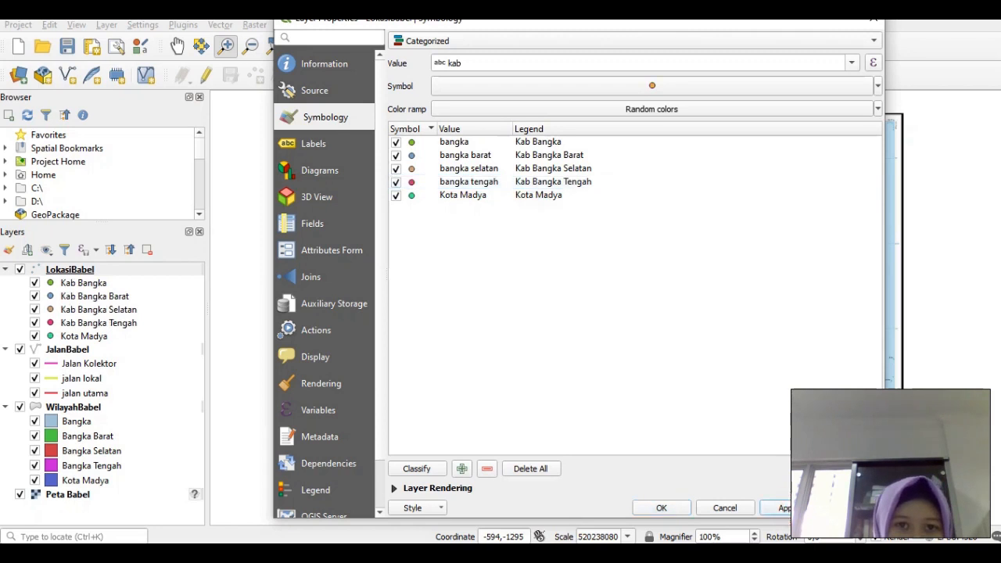
- Change the bangka category's marker to the dot white preset and apply it to the layer
left_click_drag(413, 22, 618, 41)
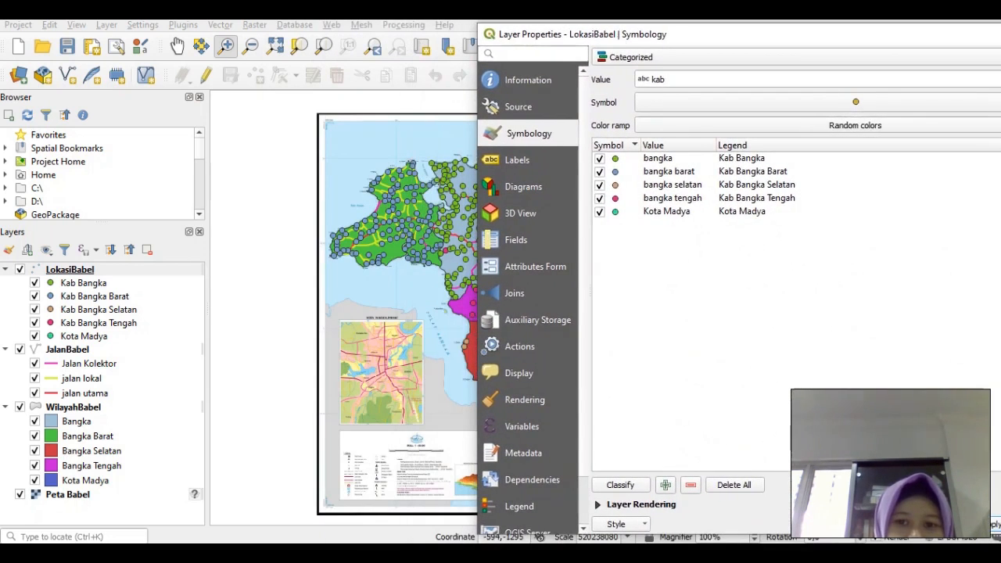
double_click(616, 159)
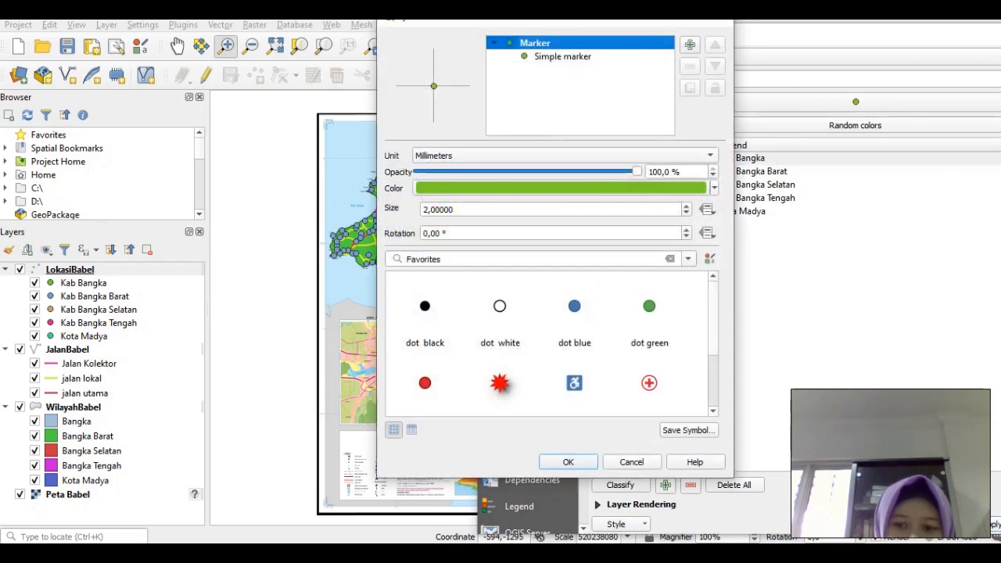
left_click(713, 332)
scroll(548, 344, "up", 3)
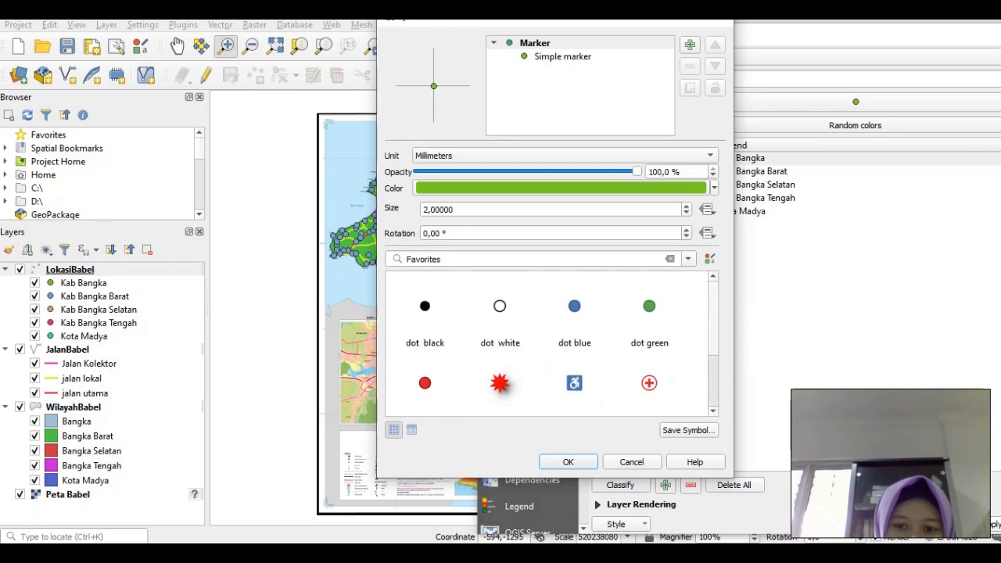
left_click(500, 303)
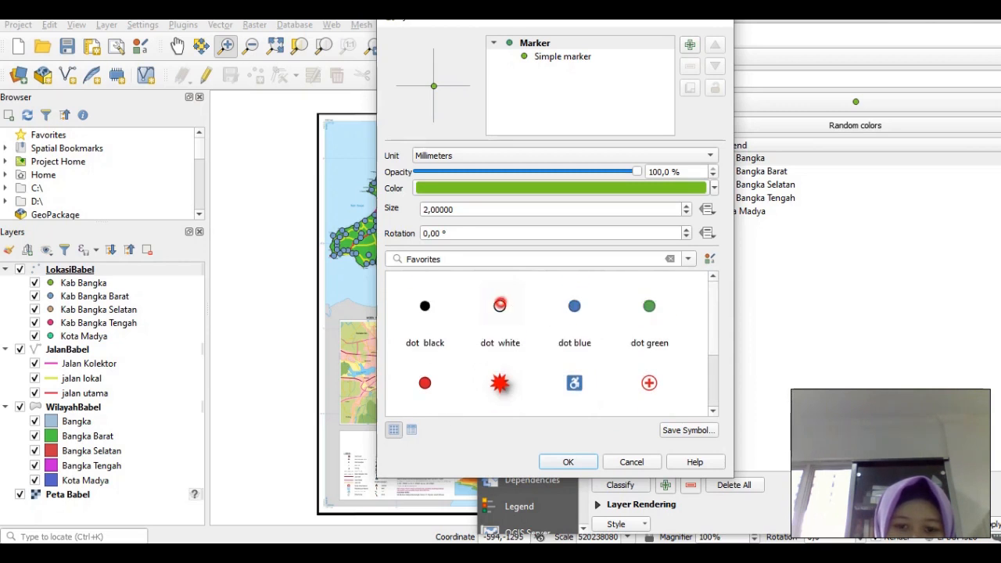
left_click(576, 461)
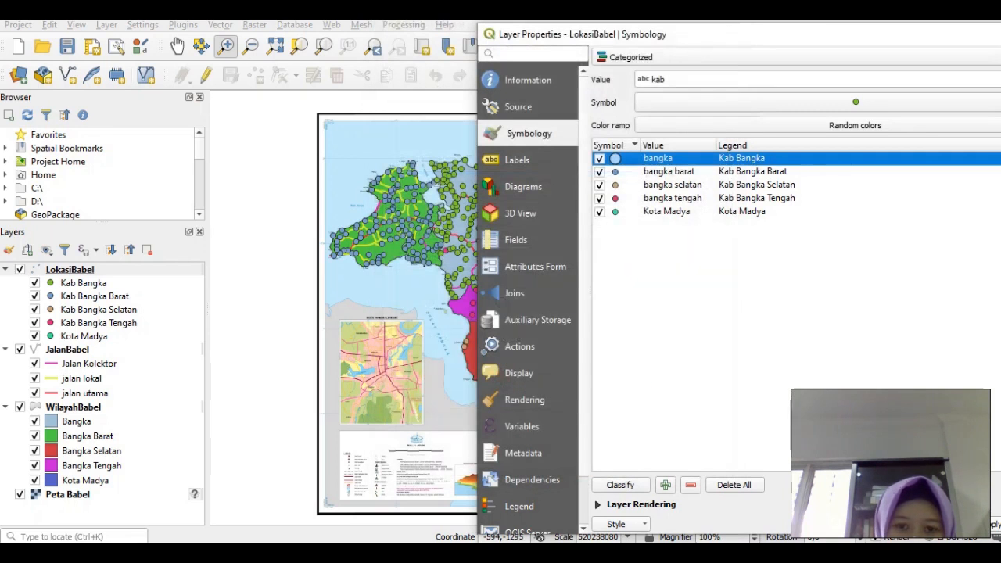
left_click(996, 525)
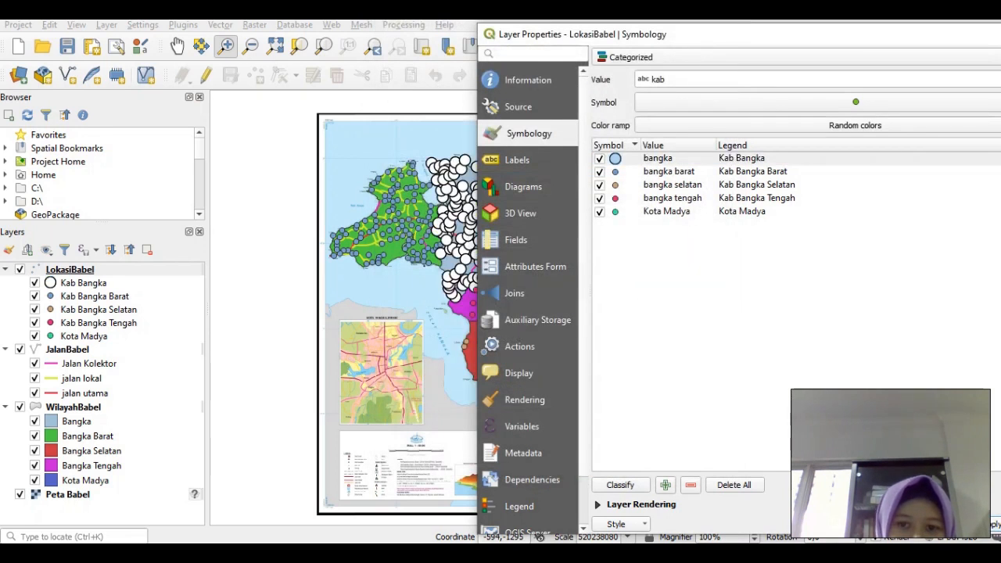
- Set the bangka category's marker size to 1 mm and apply it to the layer
double_click(616, 159)
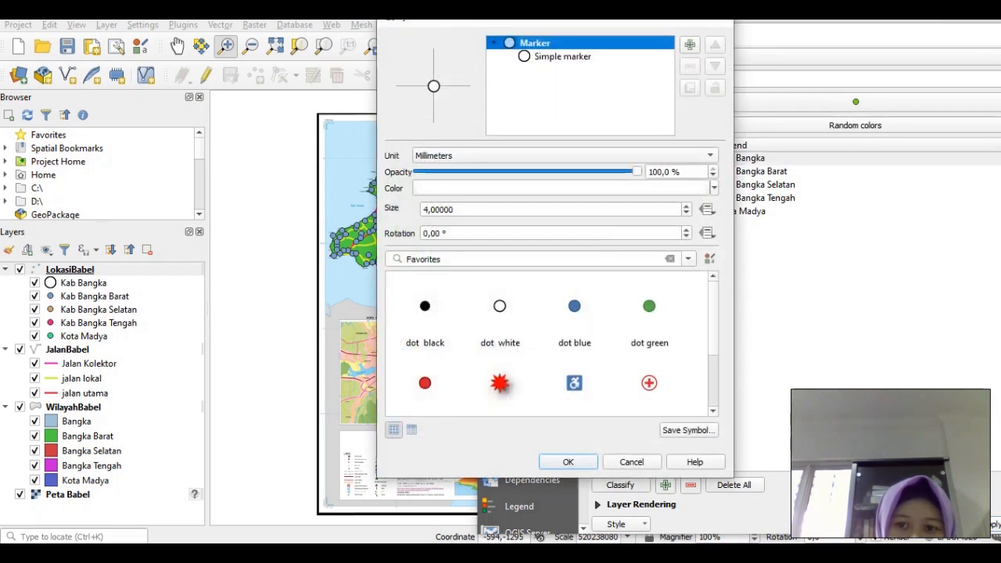
left_click(686, 213)
left_click(686, 213)
type("1")
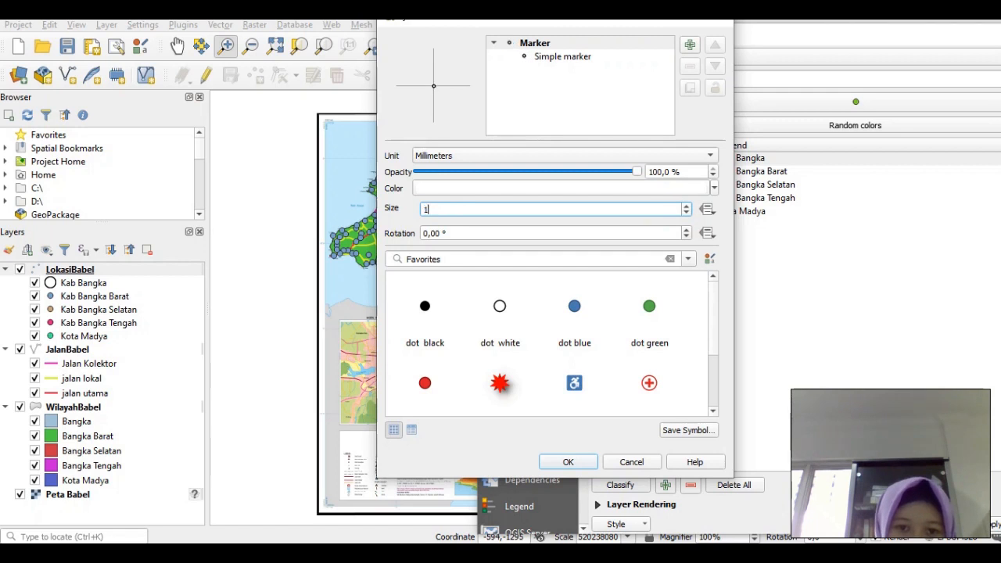
left_click(569, 462)
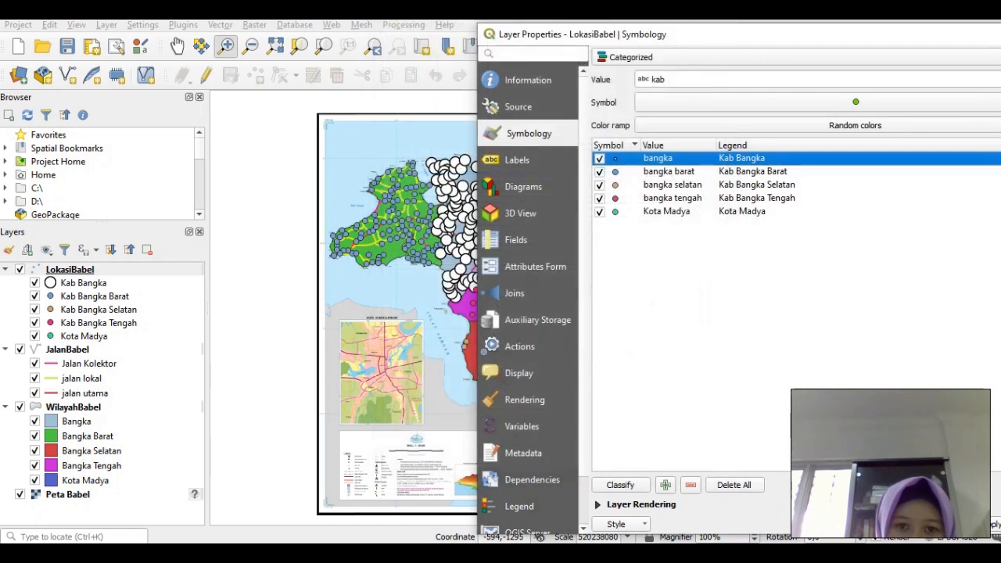
left_click(995, 525)
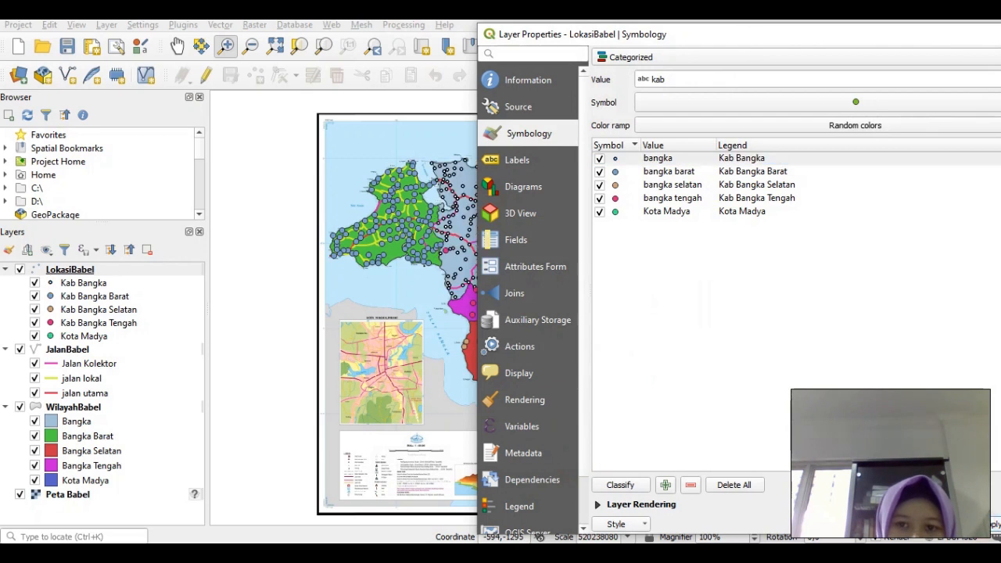
- Set the bangka category's marker size to 2 mm, apply it and close the layer properties
double_click(604, 158)
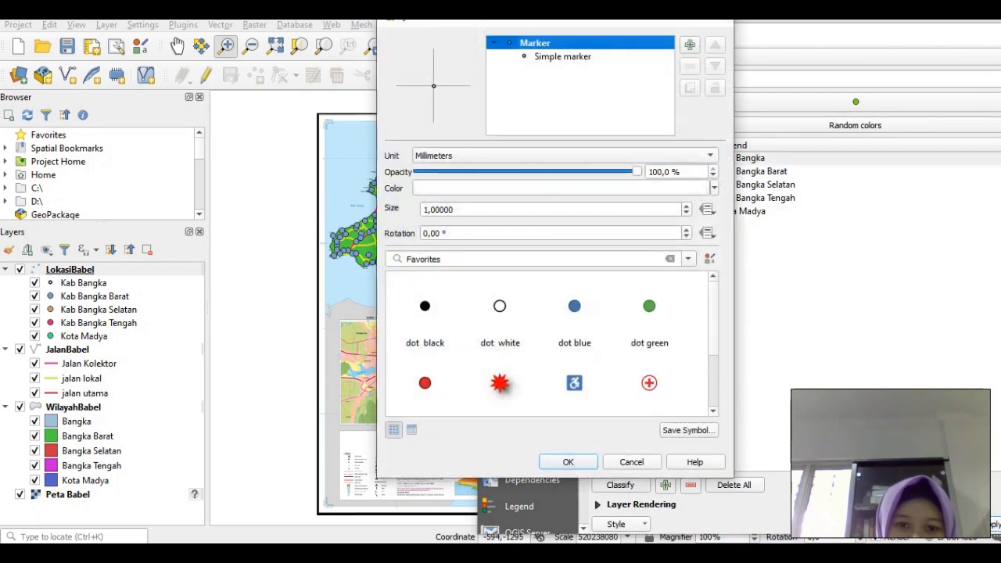
left_click(429, 209)
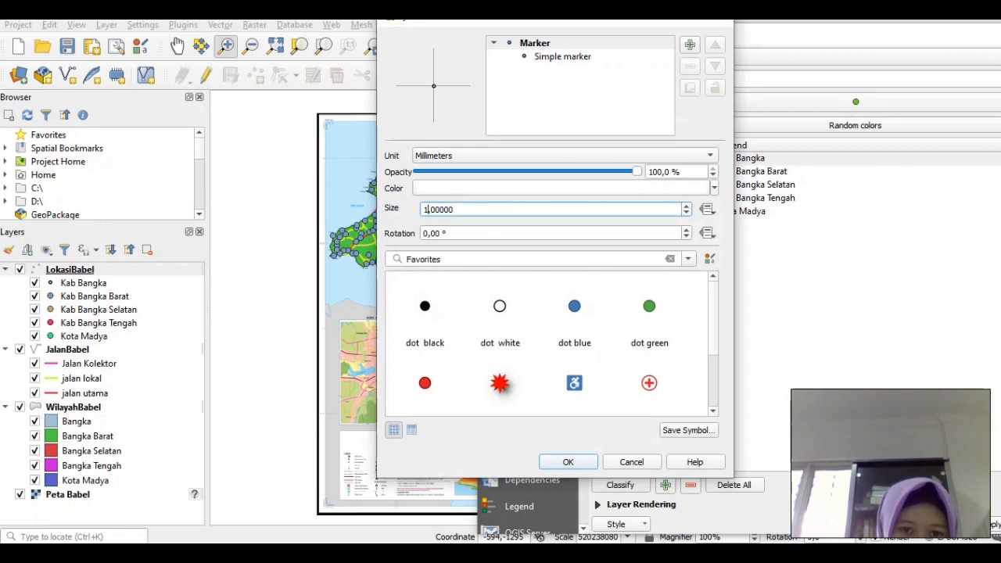
key("BackSpace")
type("2")
left_click(568, 462)
left_click(996, 525)
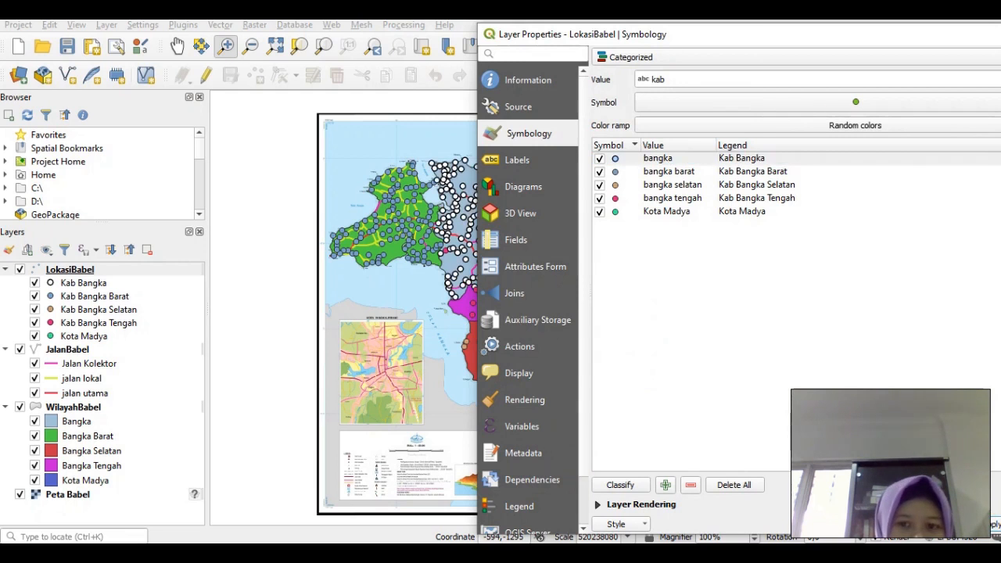
left_click(870, 525)
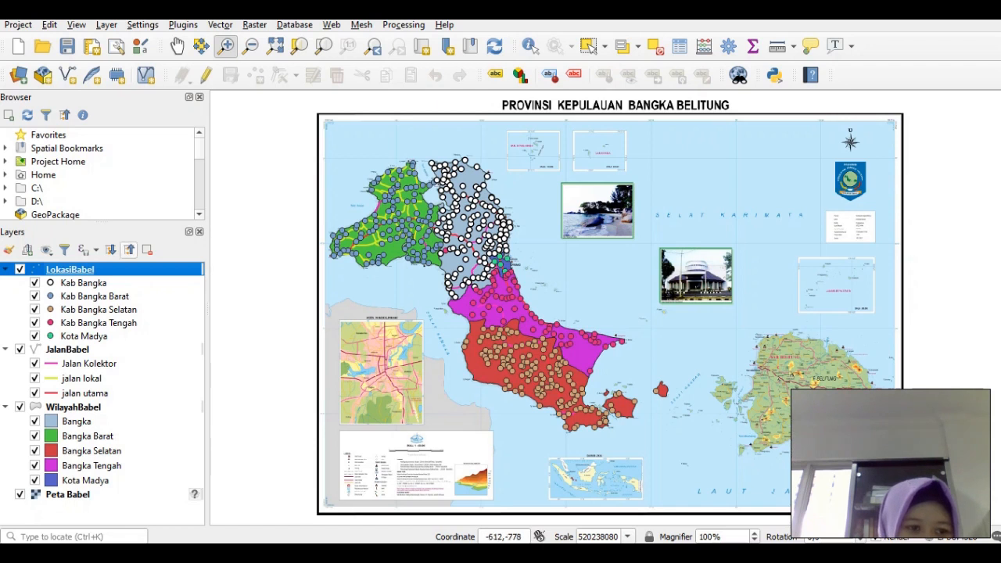
- Reopen the LokasiBabel layer properties and change the bangka marker to diamond red from the All Symbols collection
right_click(81, 269)
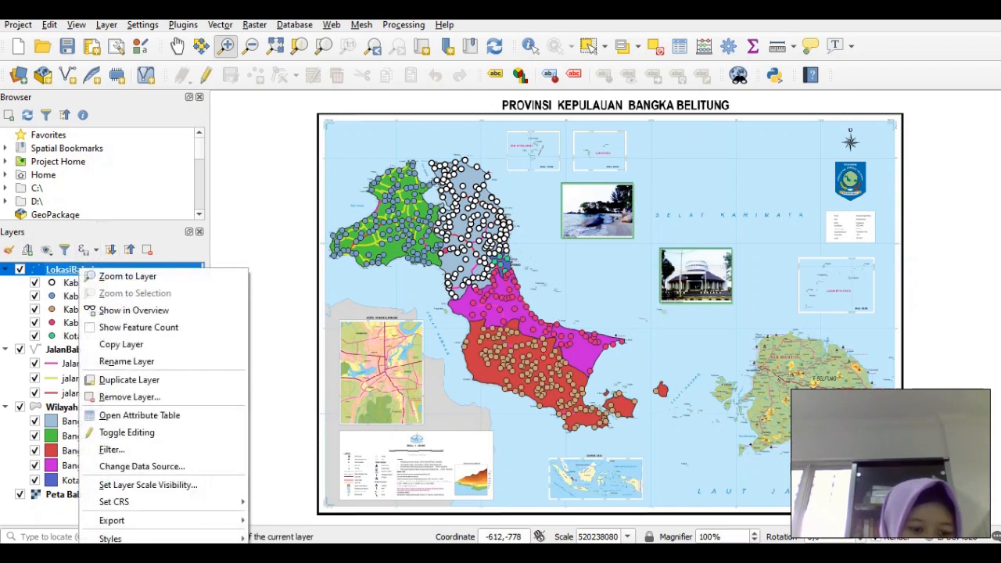
key("Escape")
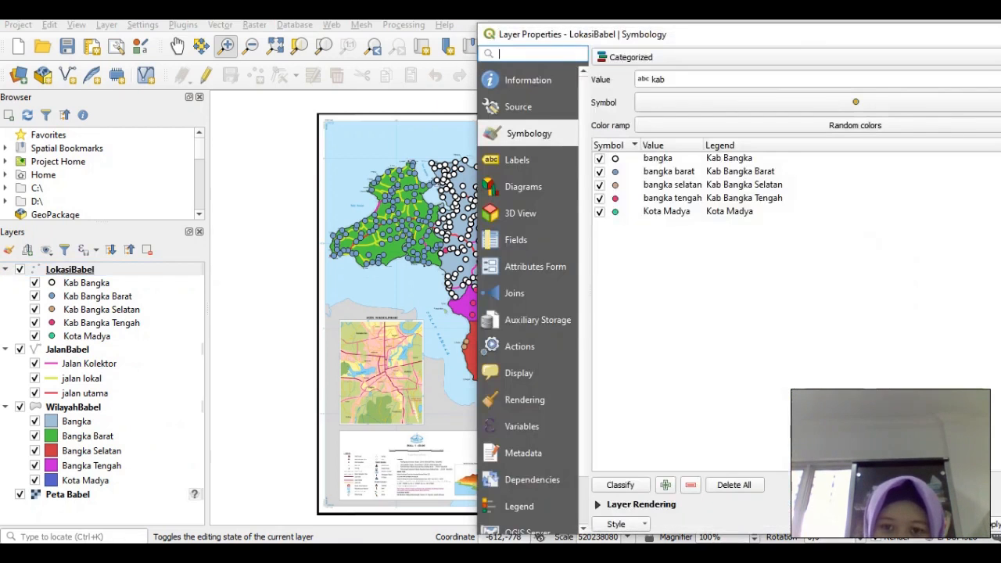
double_click(615, 158)
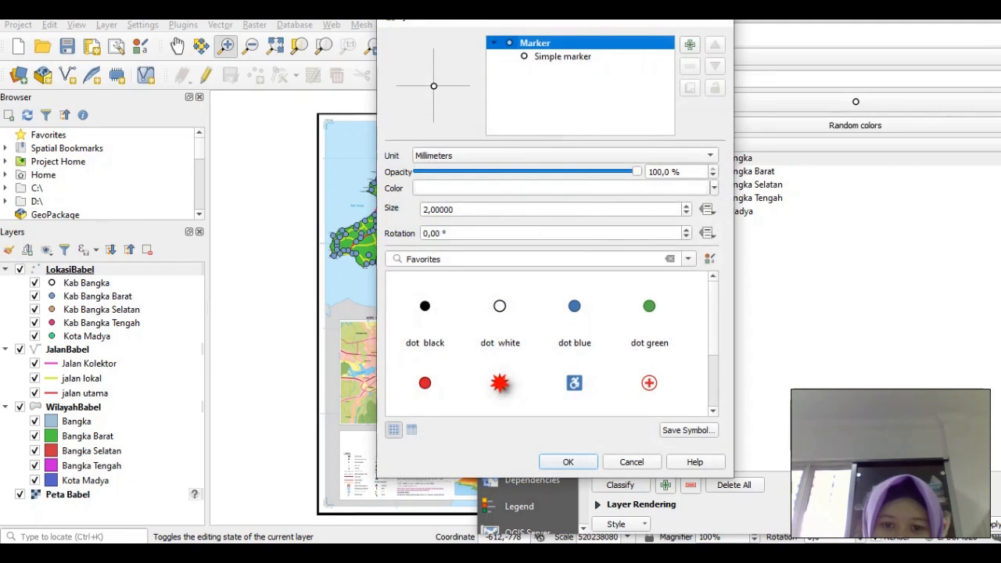
left_click(688, 259)
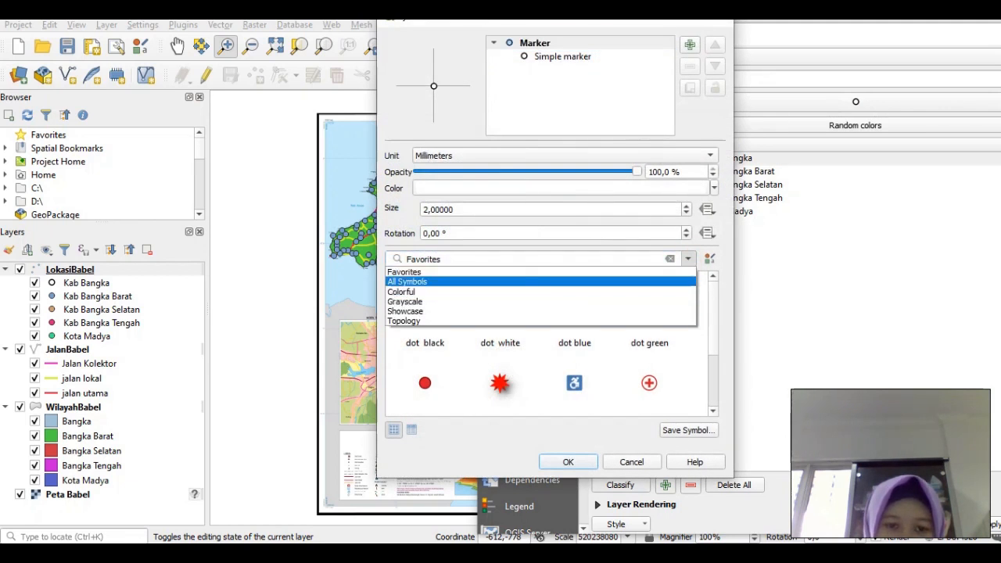
left_click(525, 281)
mouse_move(712, 295)
left_mouse_down()
mouse_move(712, 391)
mouse_move(712, 287)
left_mouse_up()
left_click(575, 306)
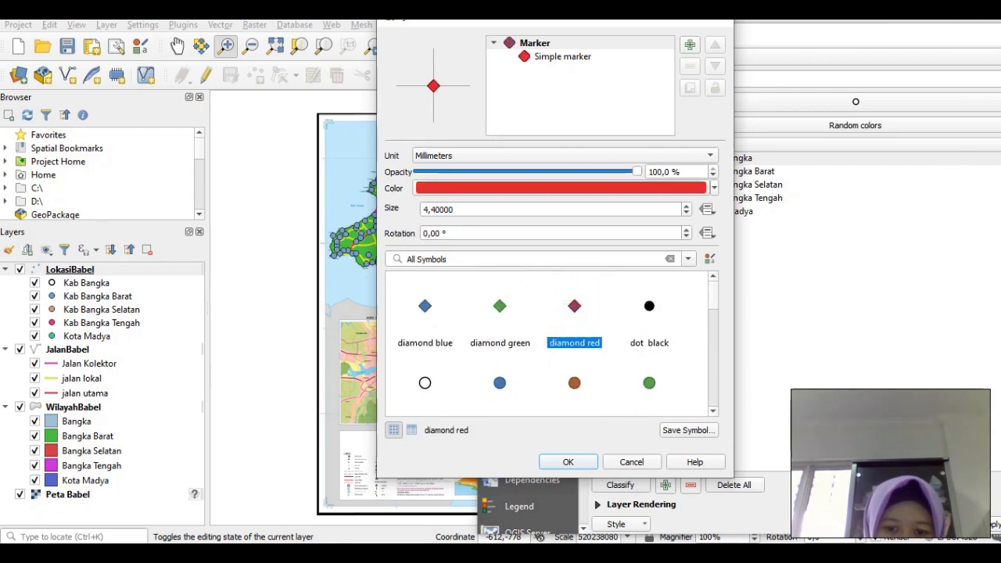
left_click(568, 461)
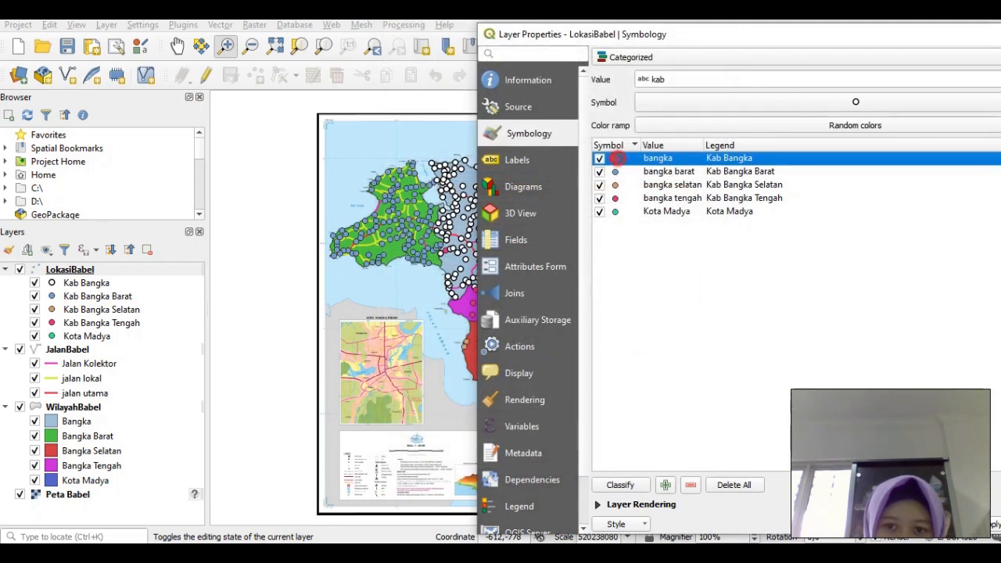
- Recolor the bangka category's diamond marker to light purple #b493db and apply it to the layer
double_click(615, 158)
left_click(525, 188)
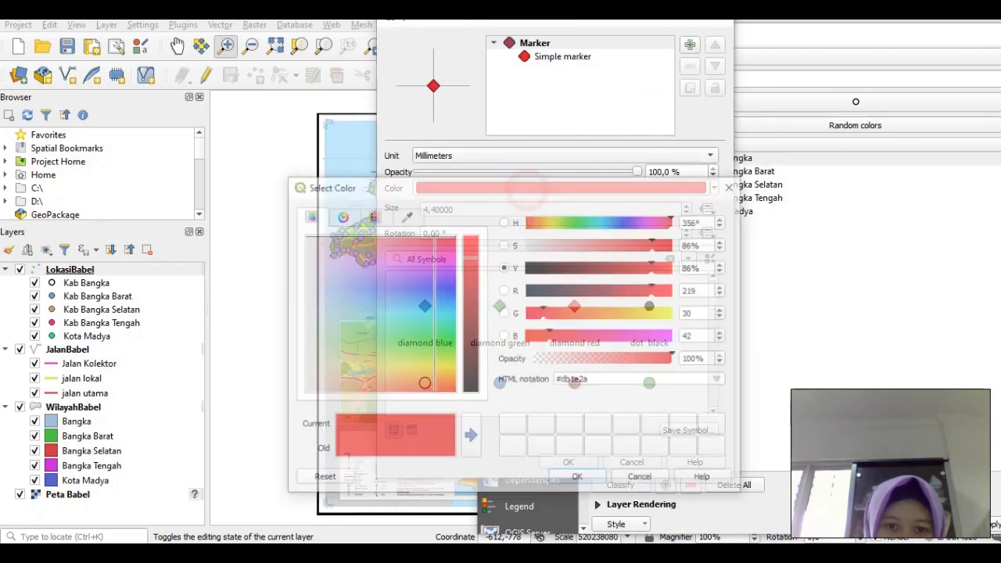
left_click_drag(362, 323, 353, 274)
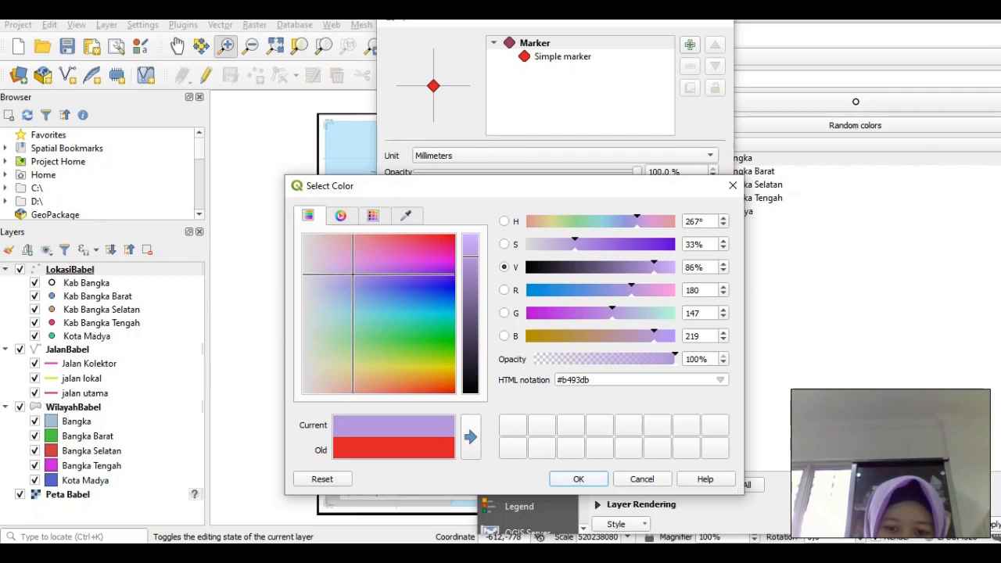
left_click(579, 479)
left_click(580, 460)
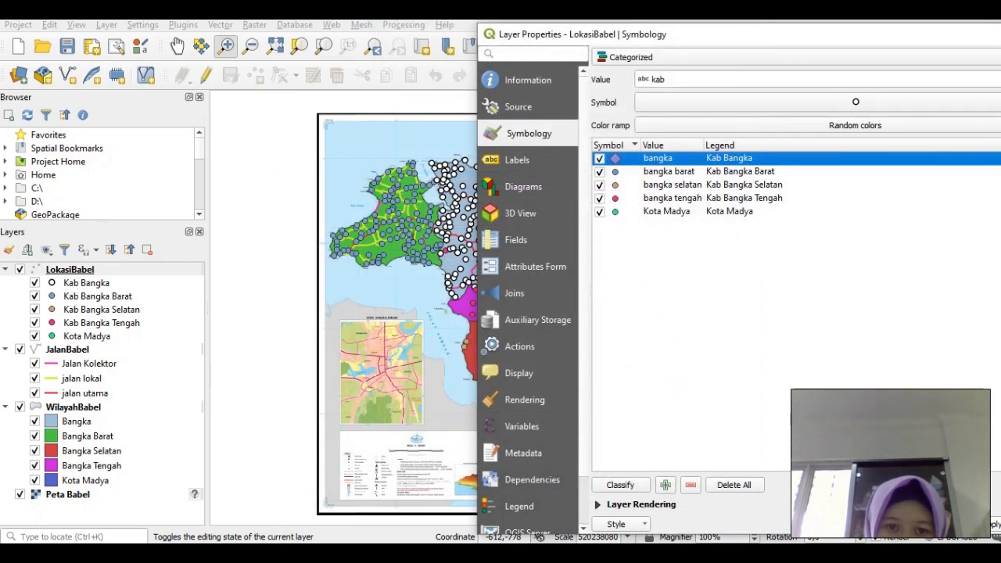
left_click(995, 524)
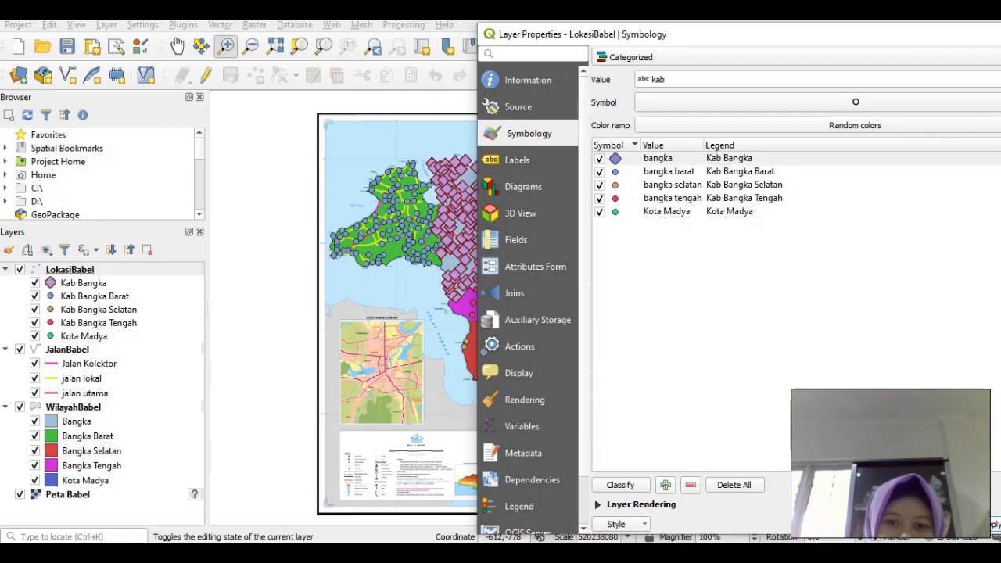
- Change the bangka category's marker to dot white with a size of 2 mm and apply it to the layer
double_click(615, 159)
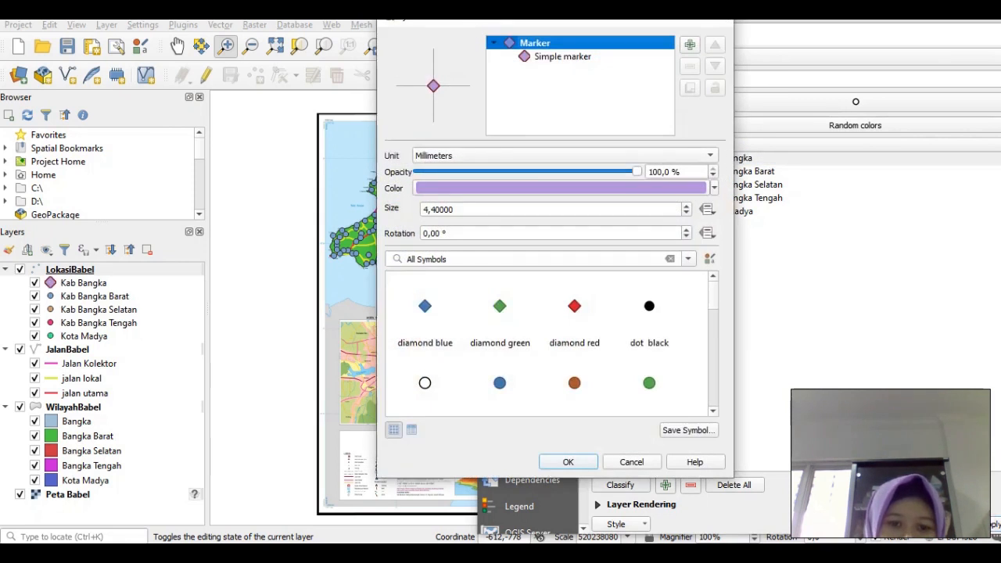
left_click(425, 383)
left_click(437, 210)
key("BackSpace")
key("BackSpace")
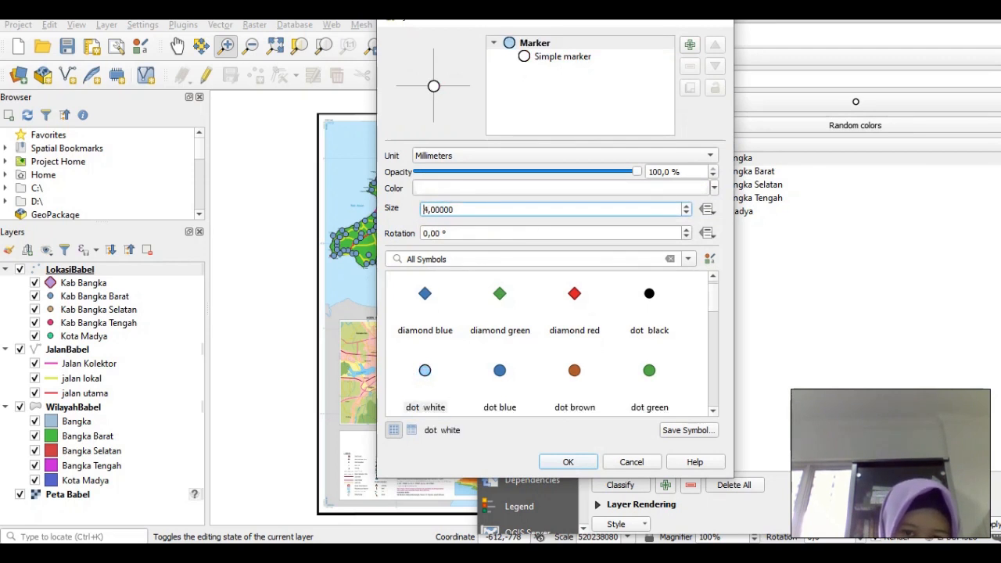
type("2,")
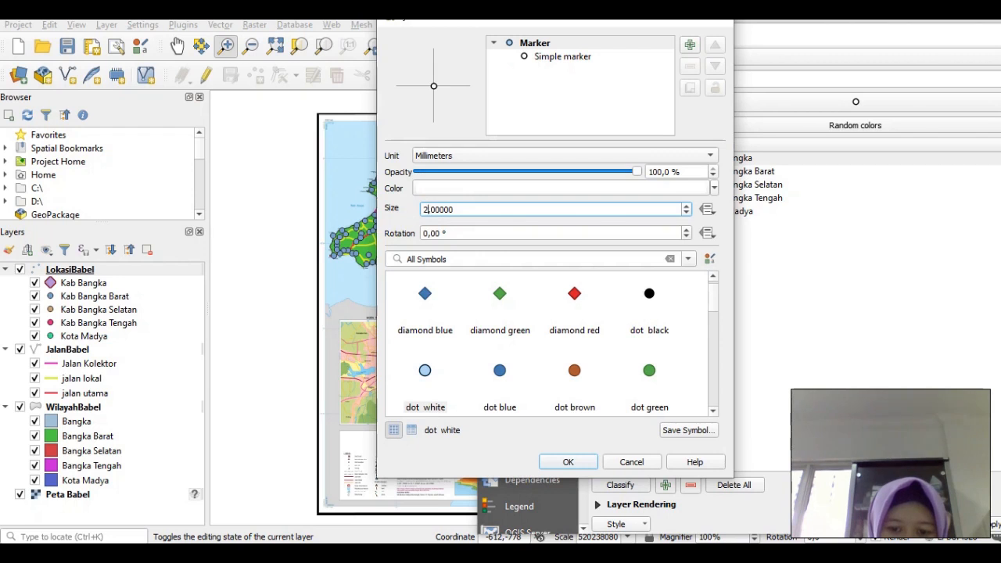
left_click(568, 461)
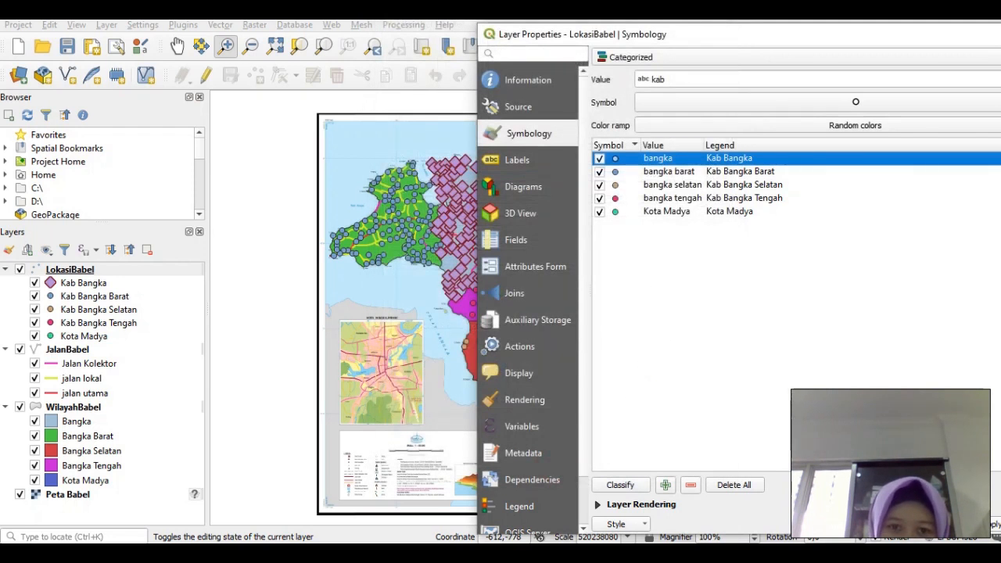
left_click(995, 525)
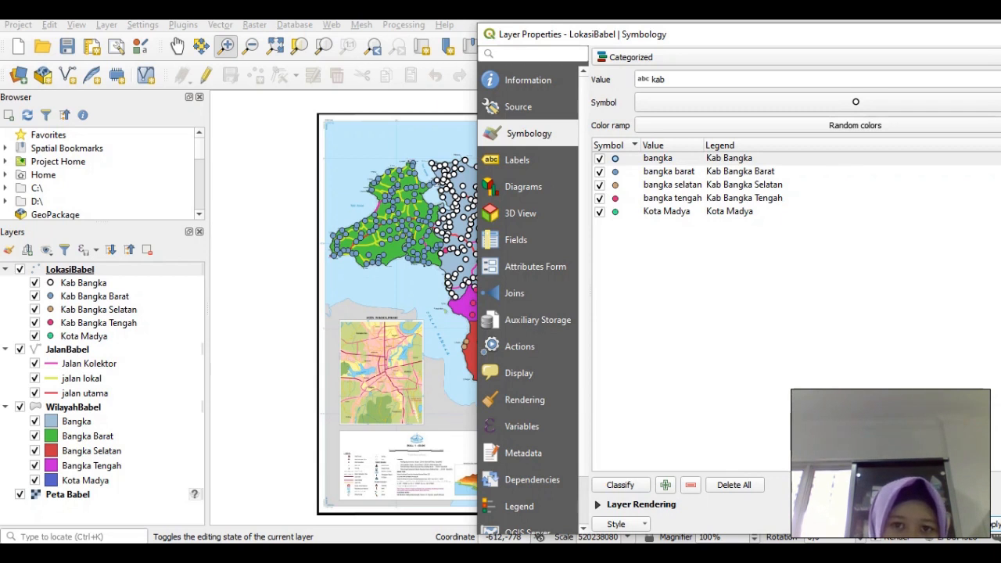
- Uncover the categorized map, highlight item 3 about the lokasi babel points in the Notepad task list, and return to QGIS
left_click_drag(511, 38, 666, 53)
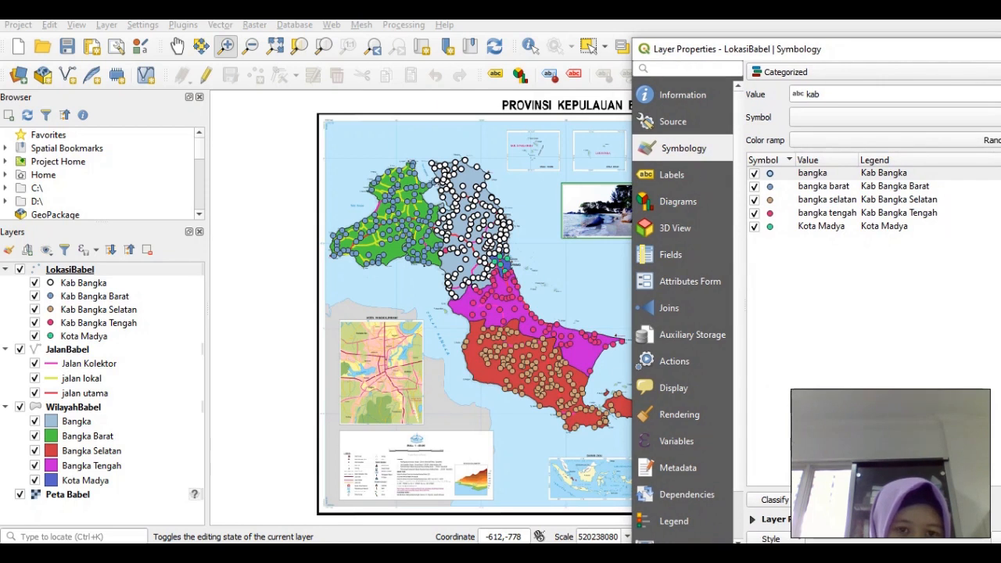
key("alt+Tab")
left_click(555, 285)
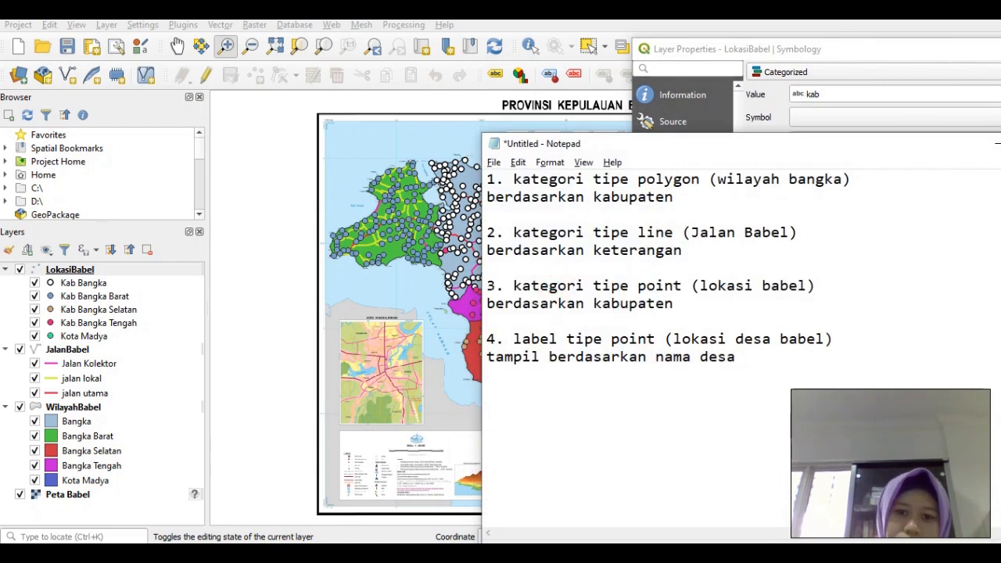
key("Home")
key("shift+Down")
key("shift+Down")
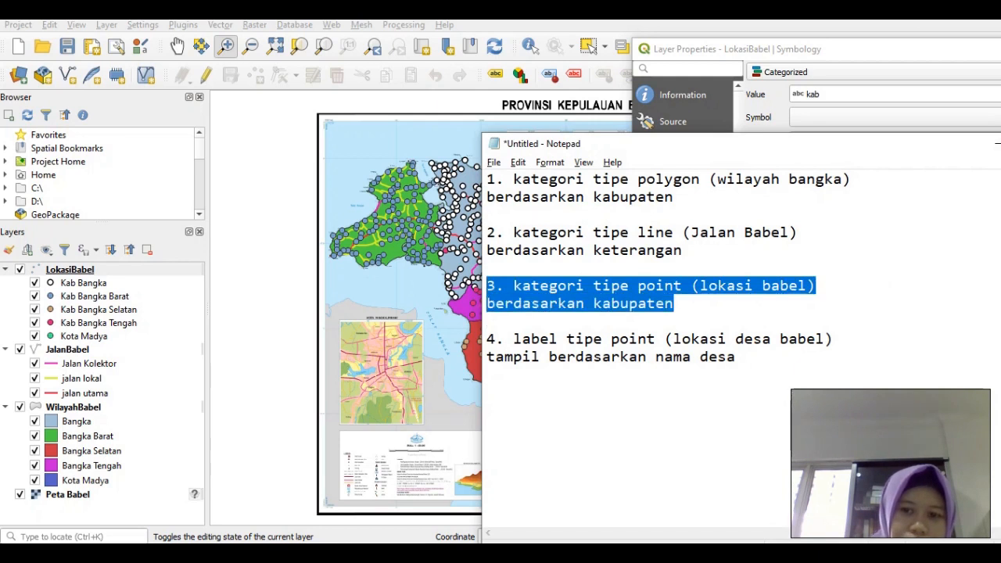
key("alt+Tab")
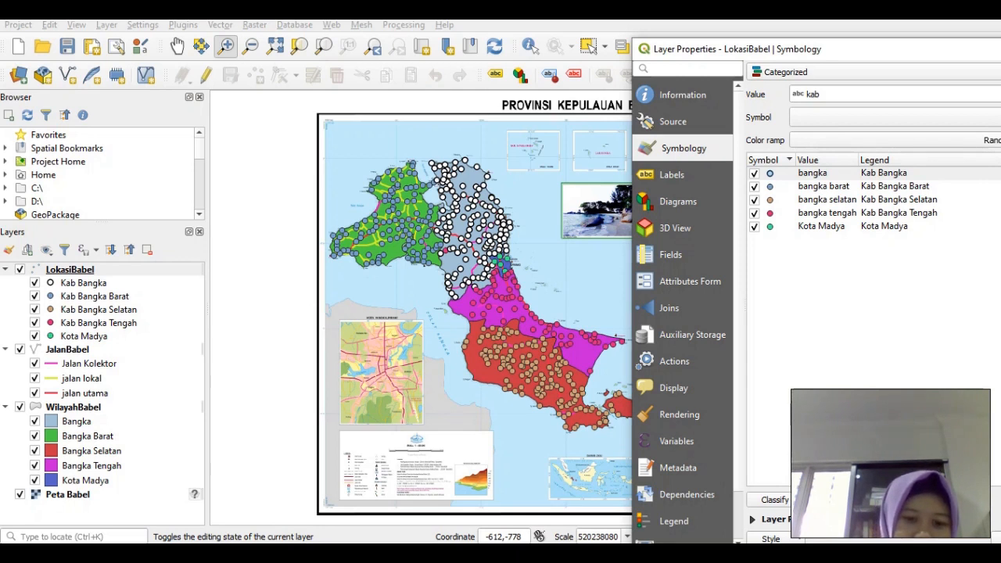
- Switch to the Notepad task list and highlight the first line of item 4 about labelling the lokasi desa babel points
key("alt+Tab")
key("Down")
key("Down")
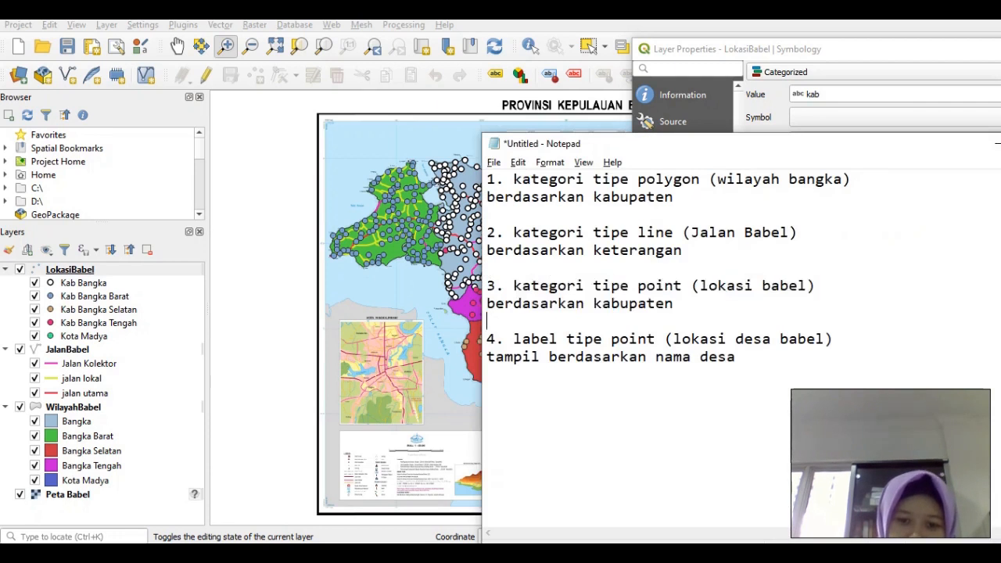
key("shift+Down")
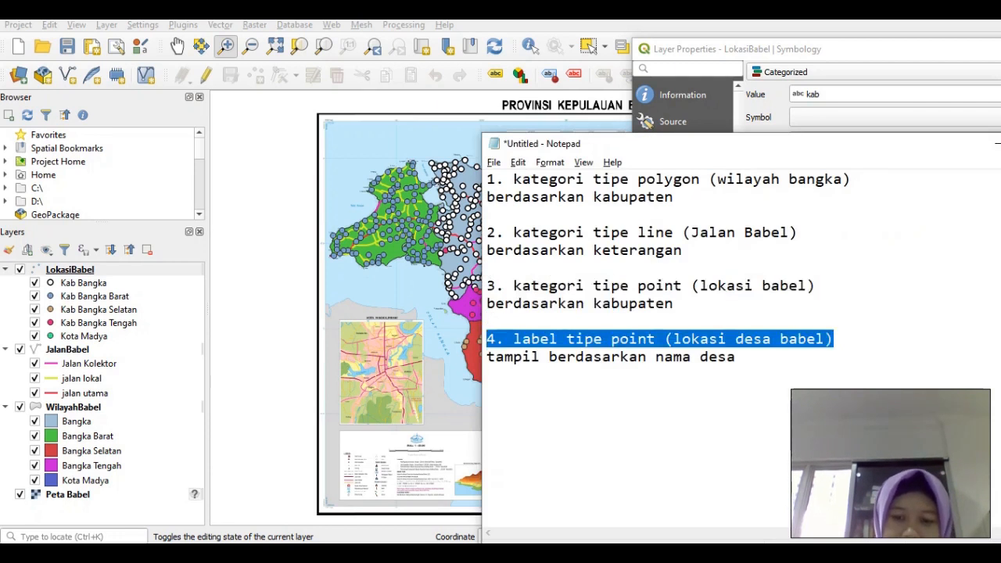
- Extend the Notepad highlight over the second line of item 4, return to QGIS and accept the LokasiBabel symbology
key("shift+End")
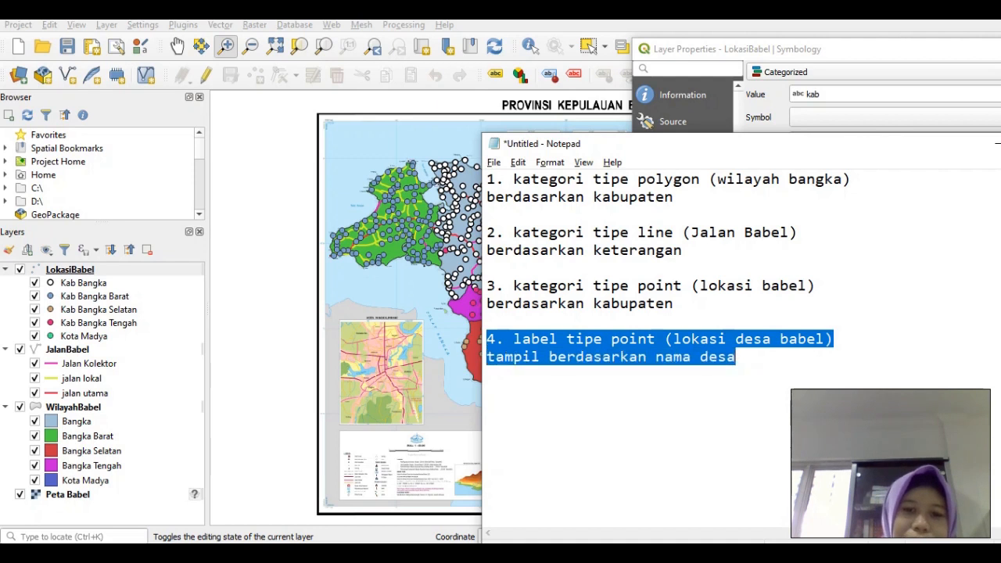
left_click_drag(782, 49, 440, 19)
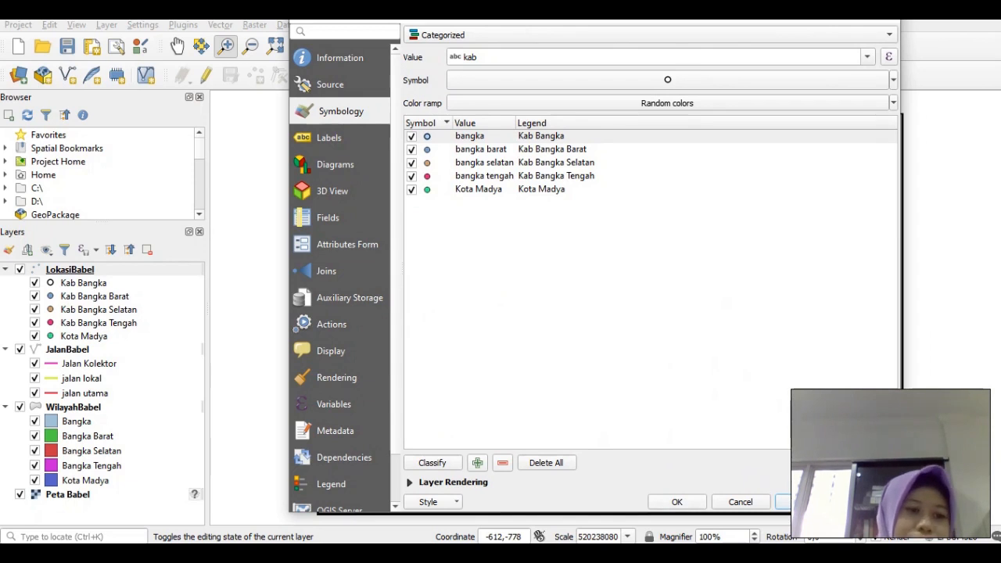
left_click(679, 502)
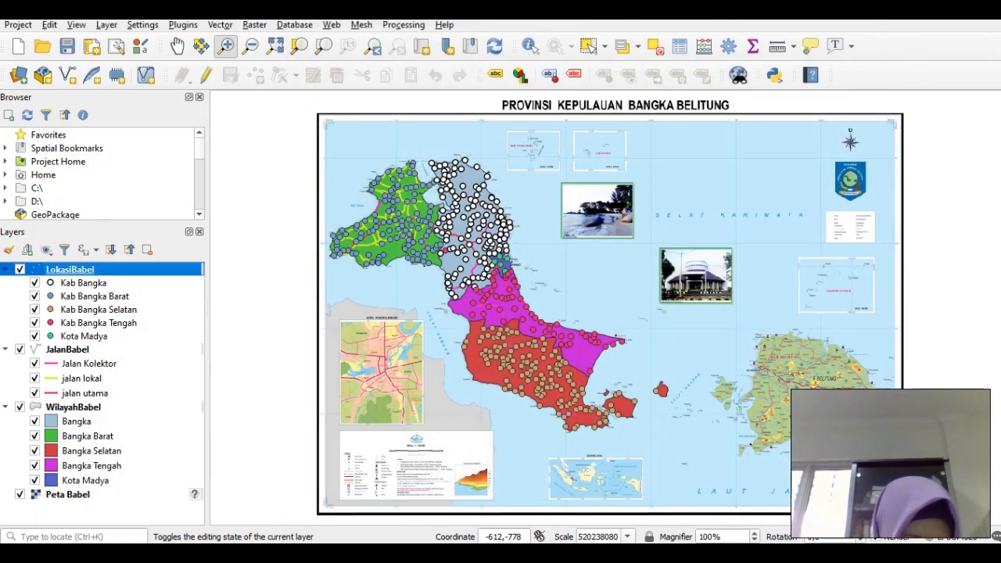
- Label the LokasiBabel layer with single labels from the nm_desa field, apply them and uncover the map to check
right_click(69, 269)
left_click(107, 557)
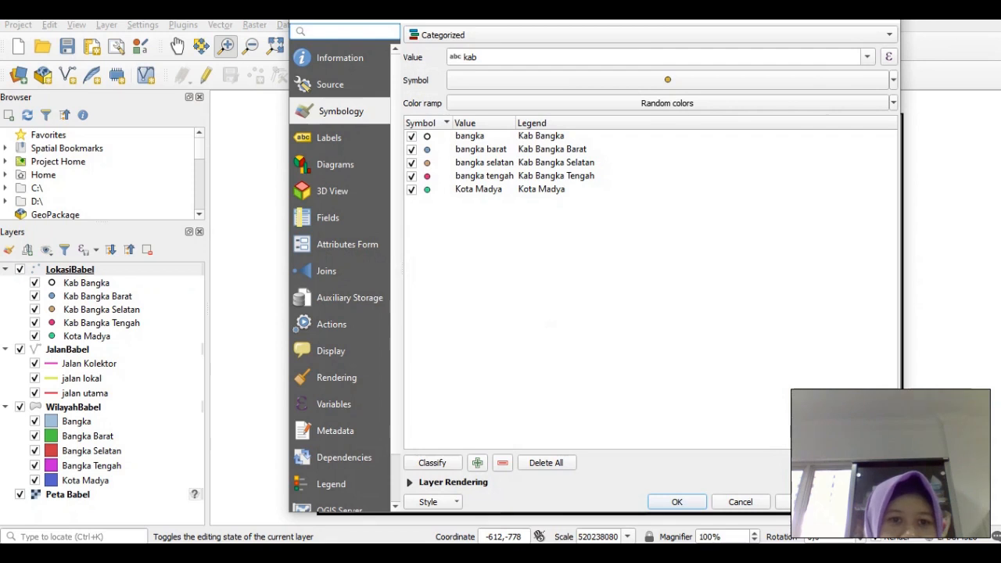
left_click(334, 138)
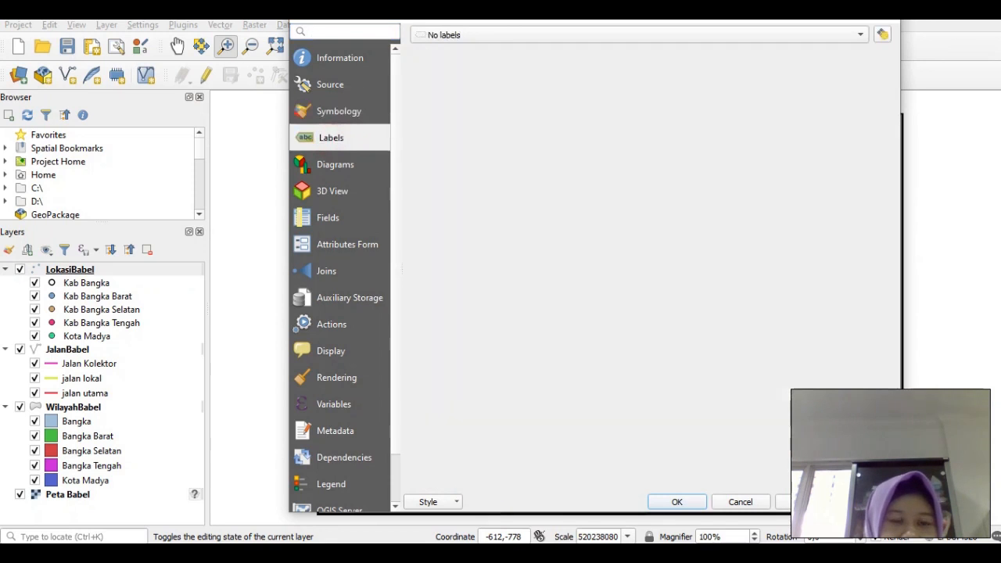
left_click(462, 33)
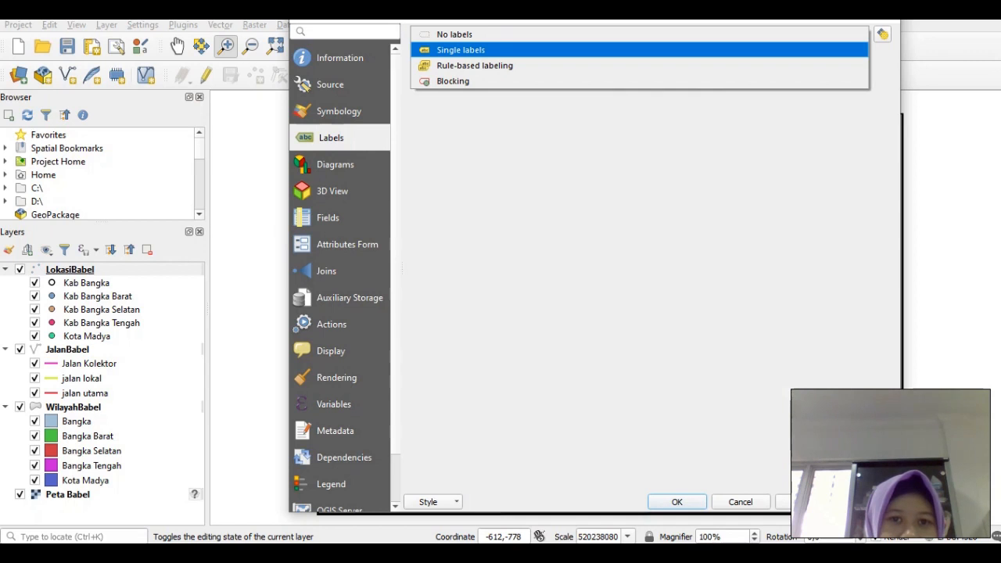
left_click(488, 49)
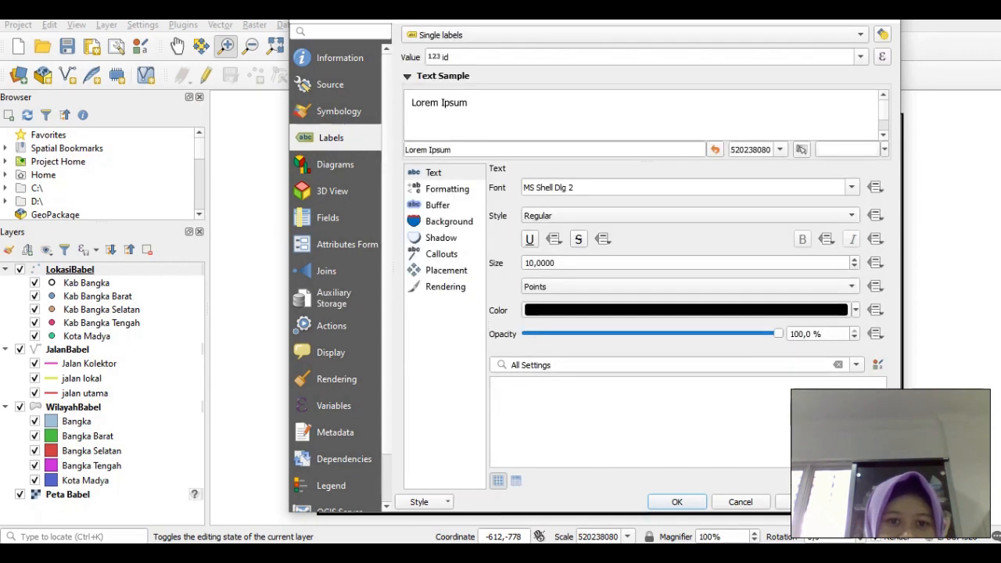
left_click(860, 56)
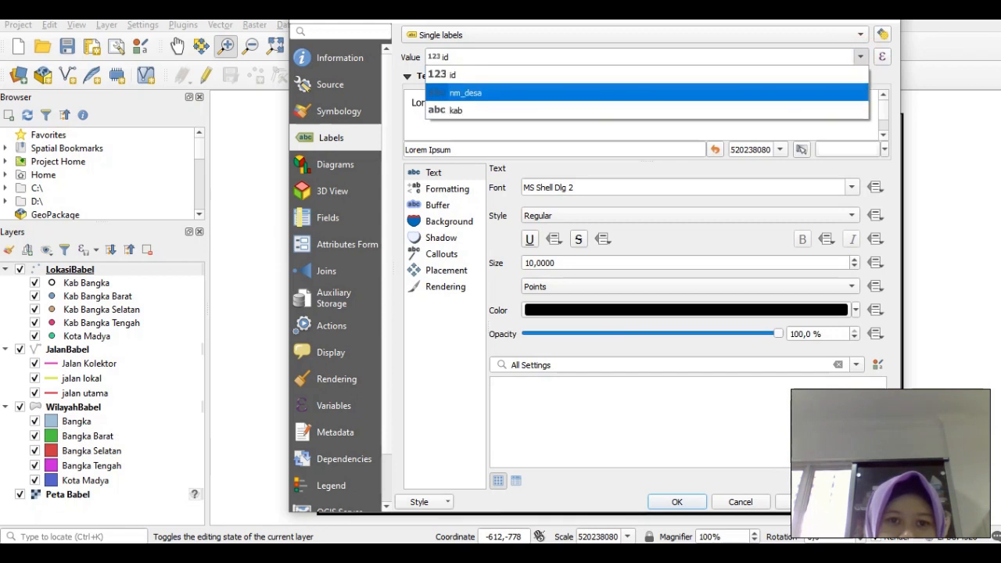
left_click(505, 93)
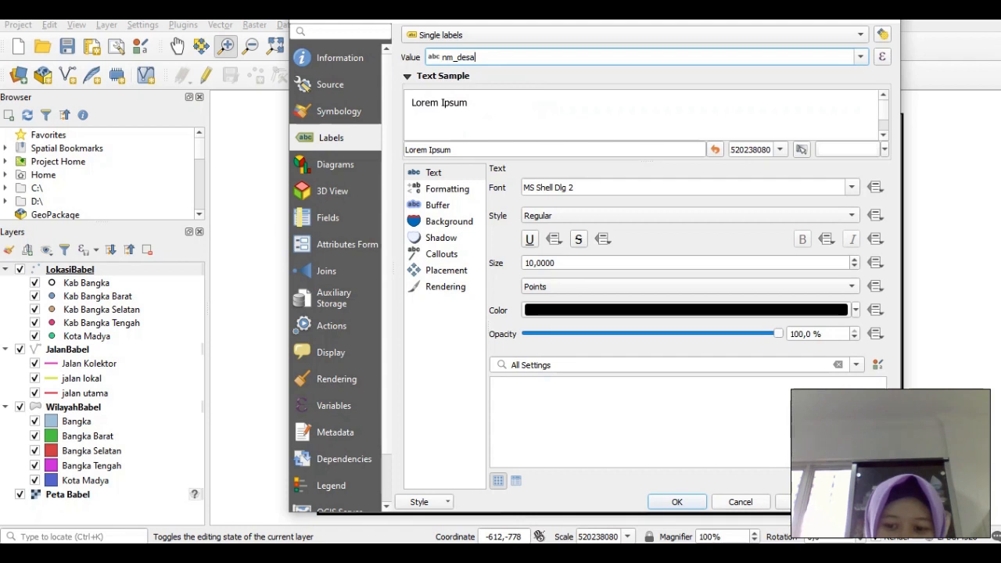
left_click(802, 503)
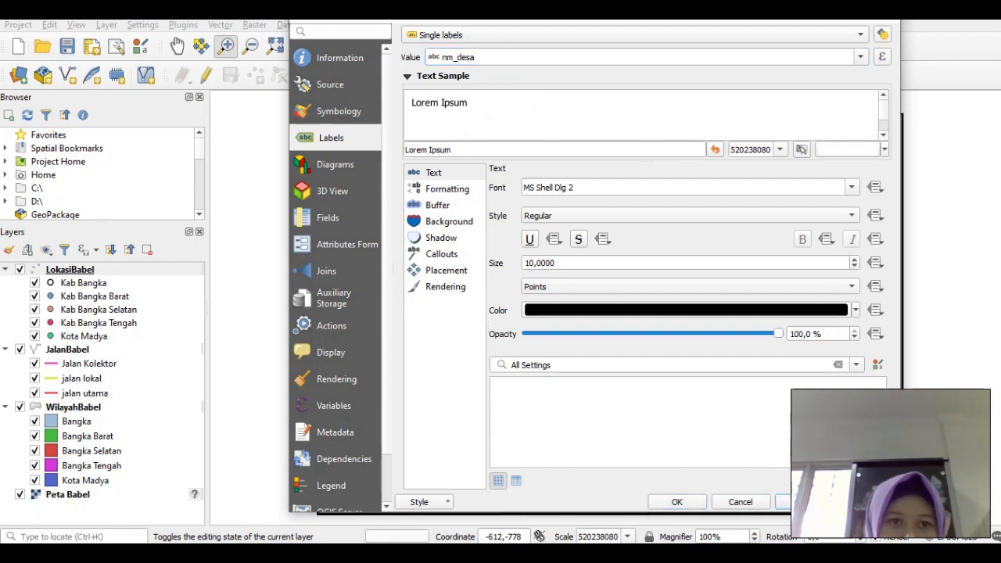
left_click_drag(311, 19, 462, 29)
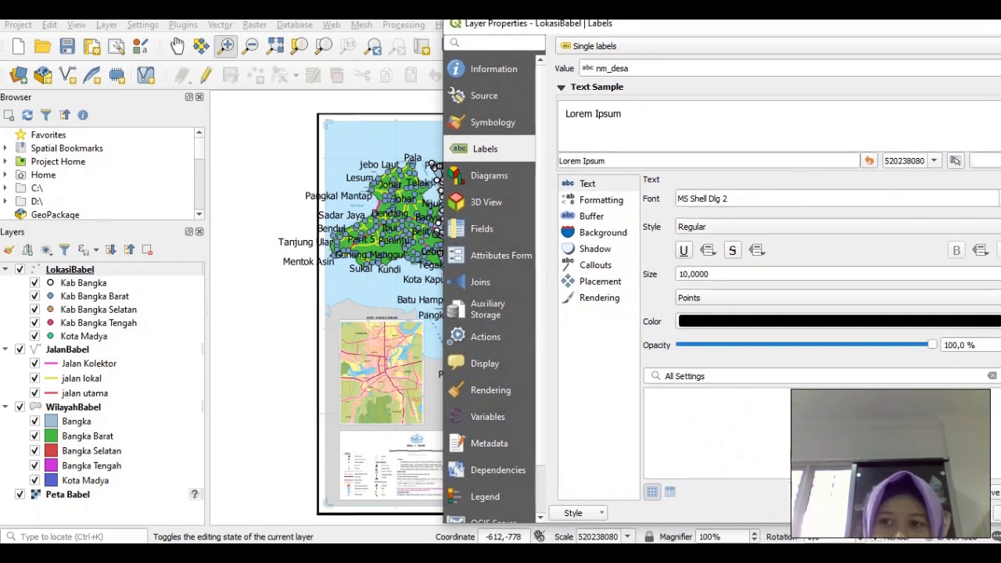
left_click_drag(462, 29, 386, 18)
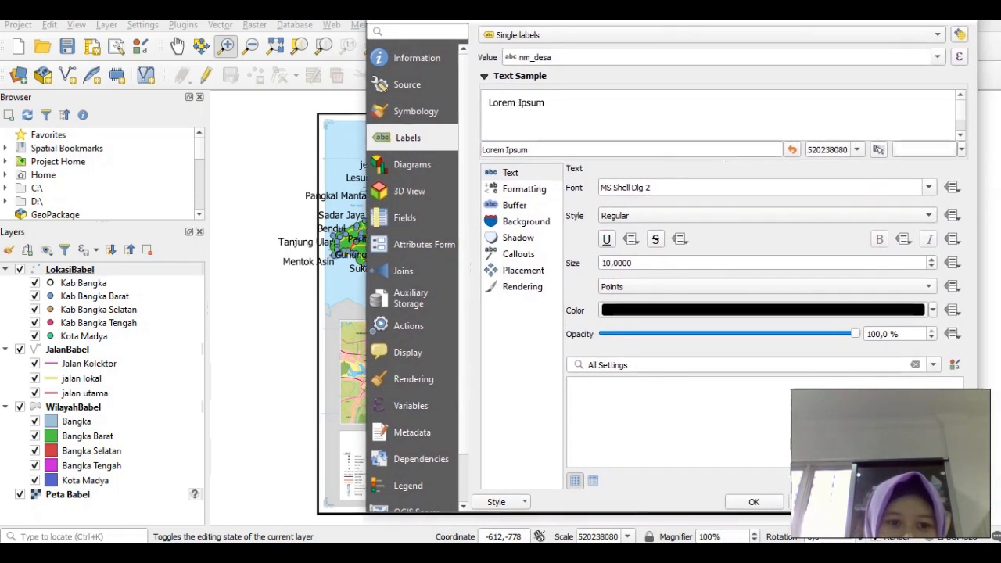
- Set the village label font to Monotype Corsiva, keeping the Regular style
left_click(931, 189)
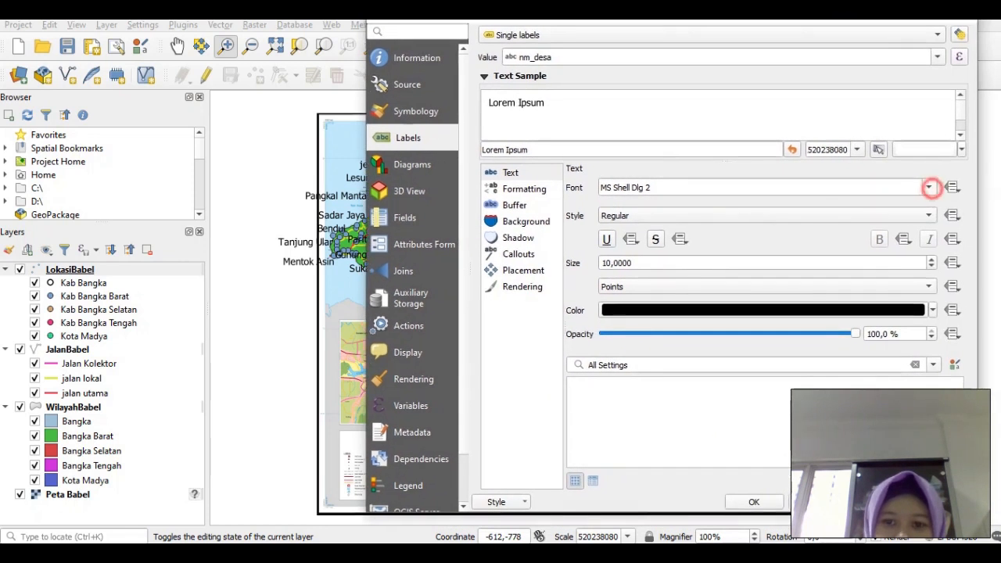
left_click(931, 189)
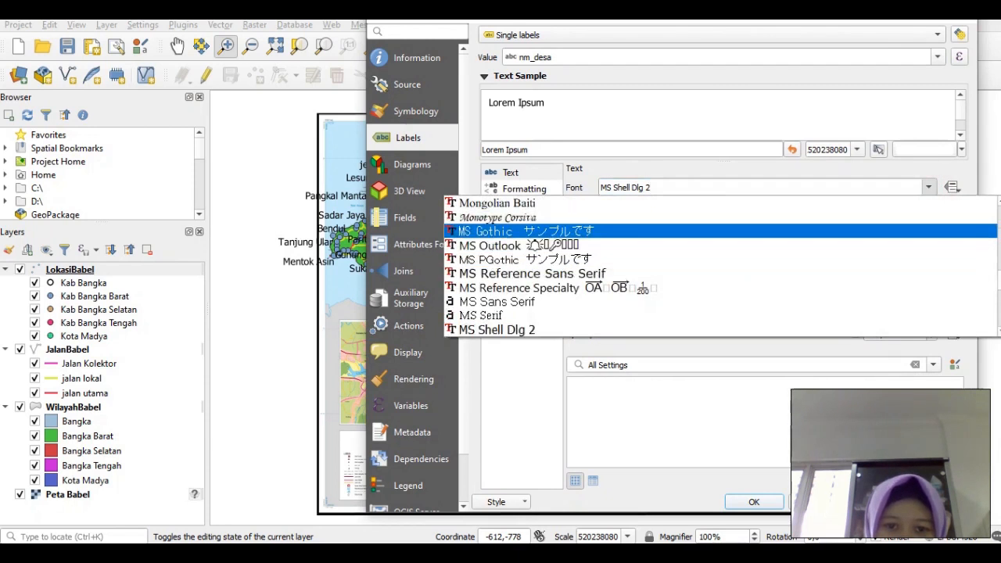
left_click(754, 219)
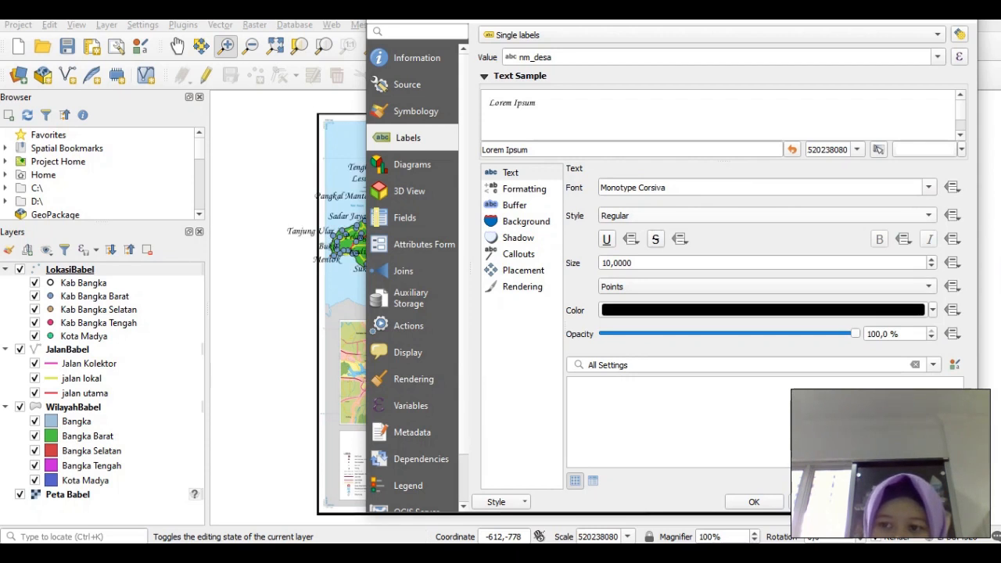
left_click(929, 215)
left_click(929, 215)
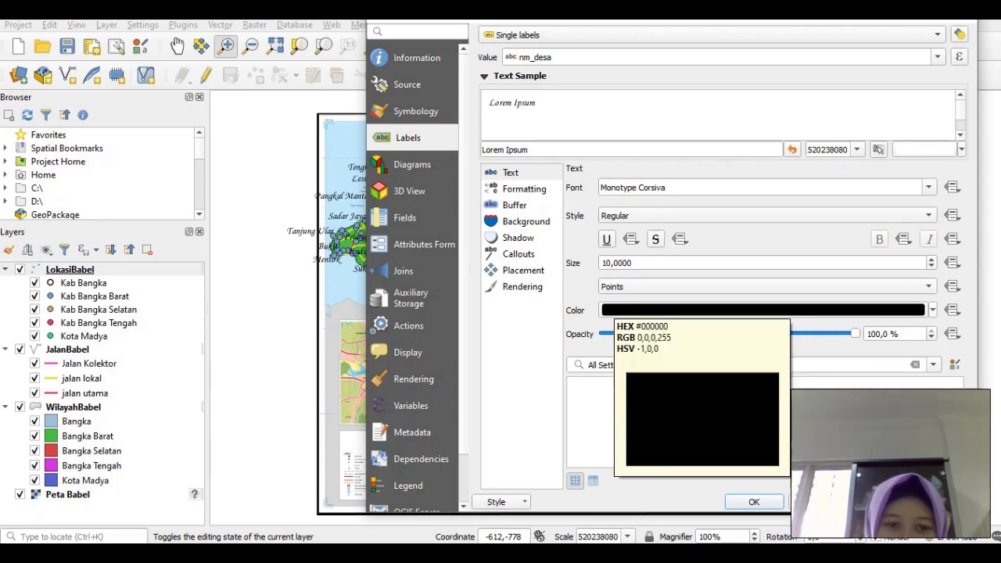
- Look at the label text color options, try a 30% text opacity and restore it to 100%
left_click(611, 310)
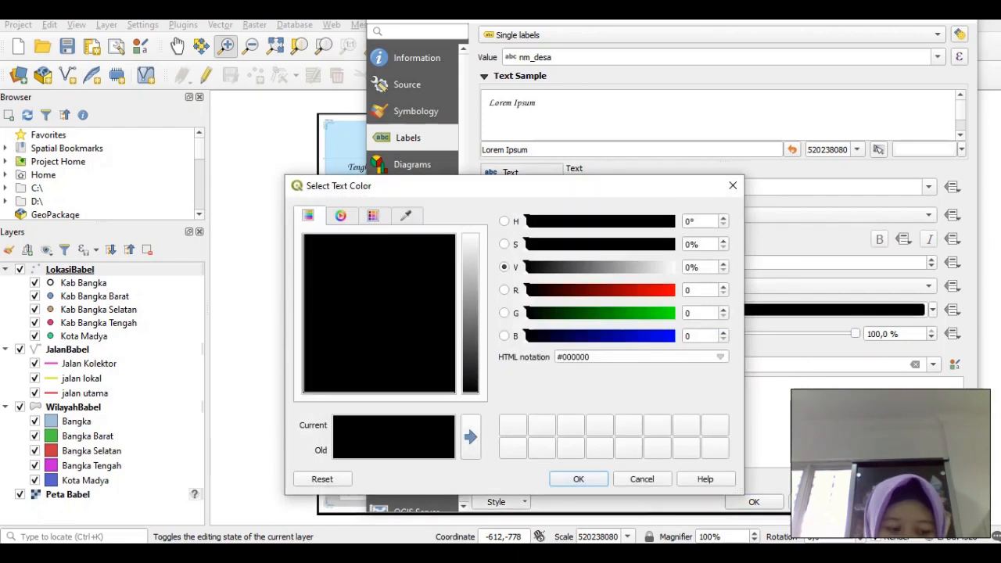
left_click(640, 477)
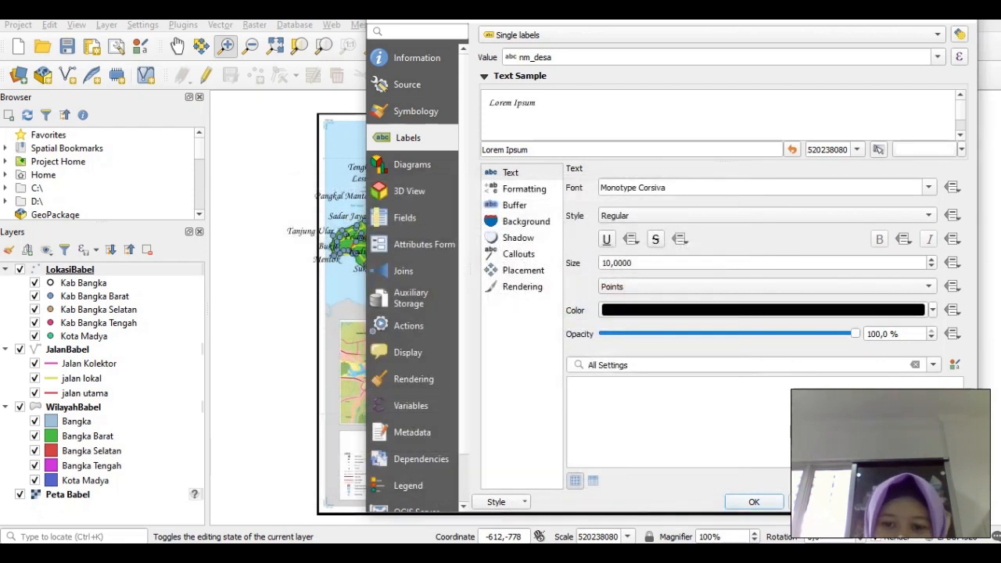
left_click_drag(856, 333, 679, 333)
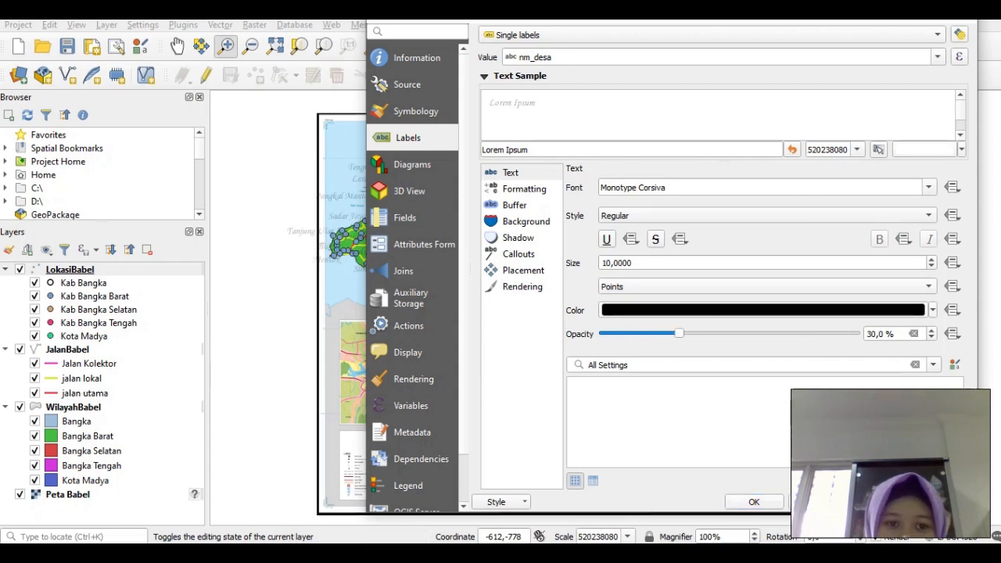
left_click_drag(680, 333, 857, 334)
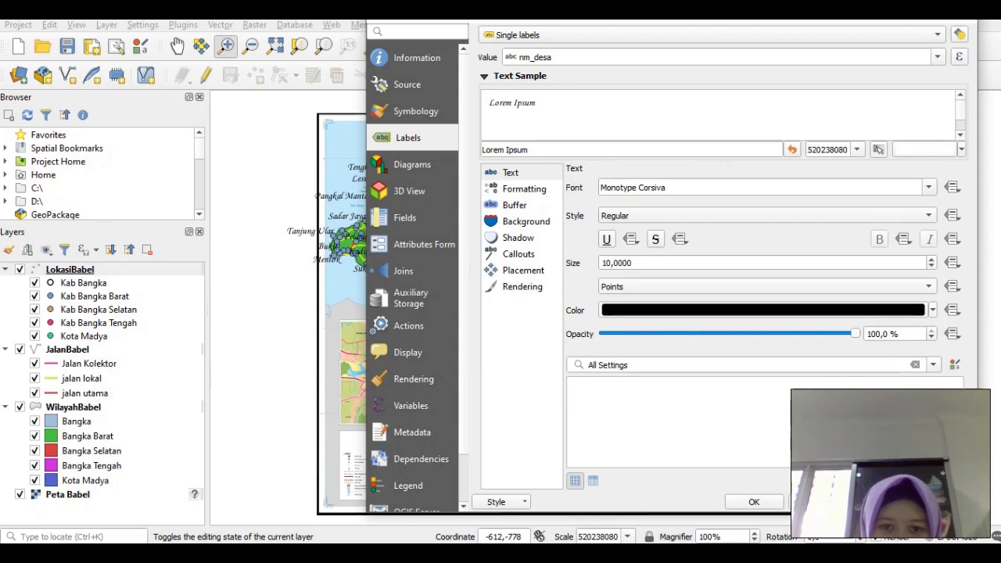
- Try a 1 mm text buffer around the village labels, apply it and uncover the map to compare
left_click(514, 191)
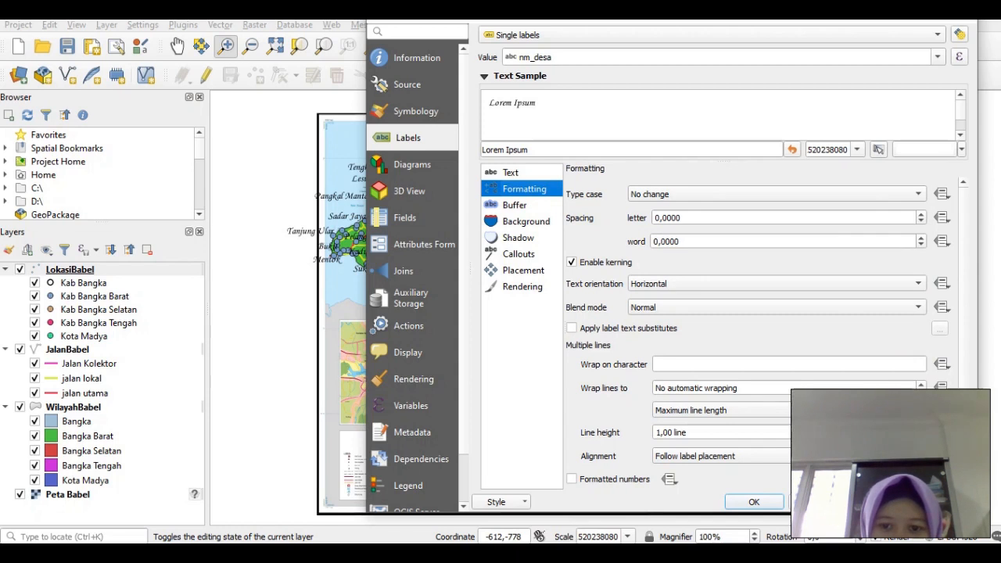
left_click(518, 205)
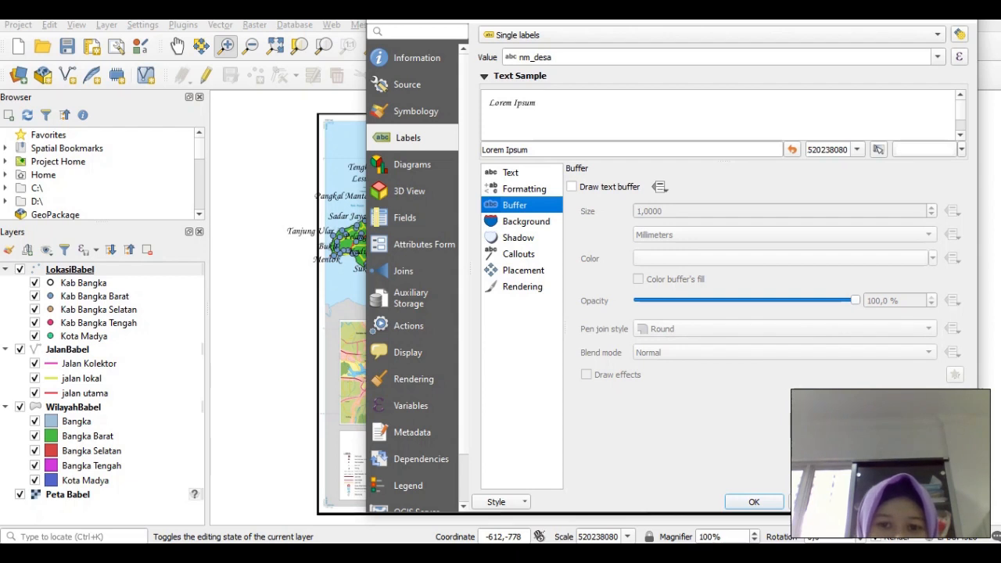
left_click(572, 186)
left_click(882, 502)
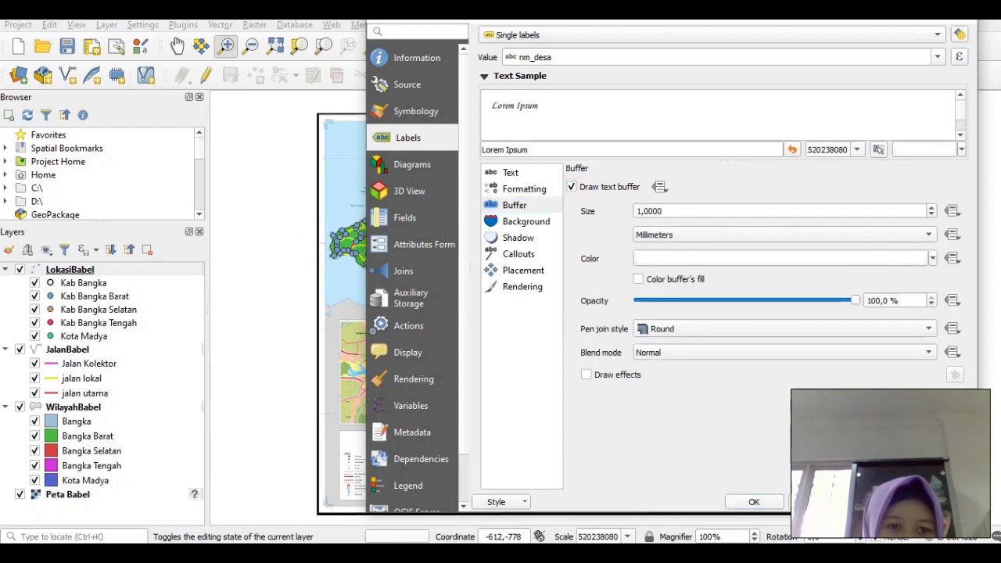
left_click_drag(431, 14, 626, 23)
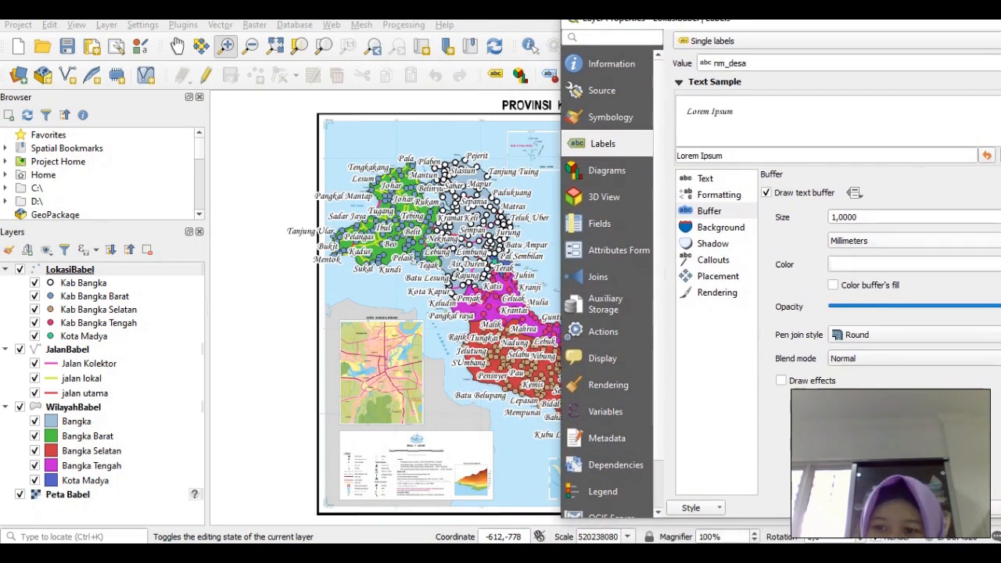
- Remove the text buffer from the village labels and apply the change
left_click(766, 192)
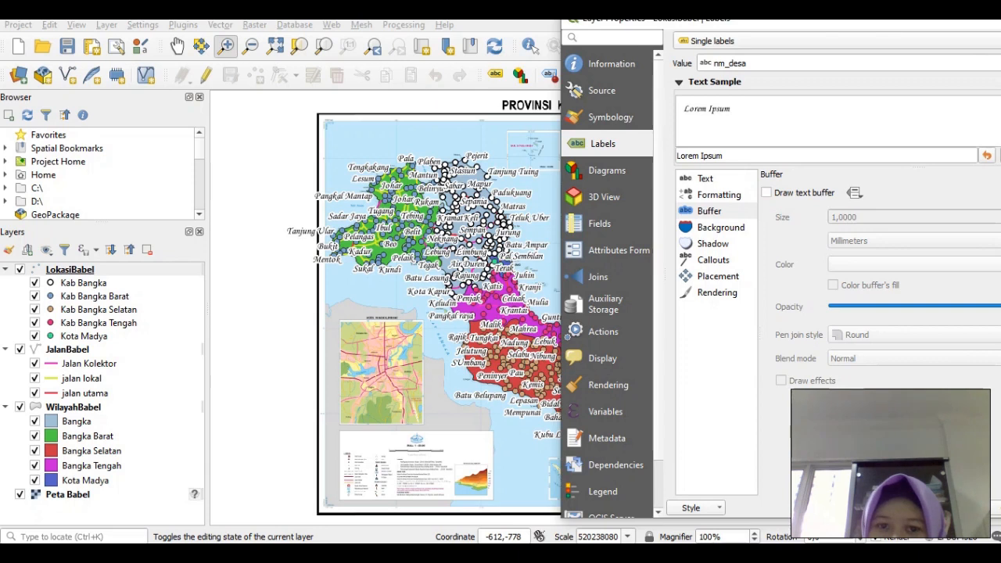
left_click_drag(915, 32, 818, 25)
left_click(996, 503)
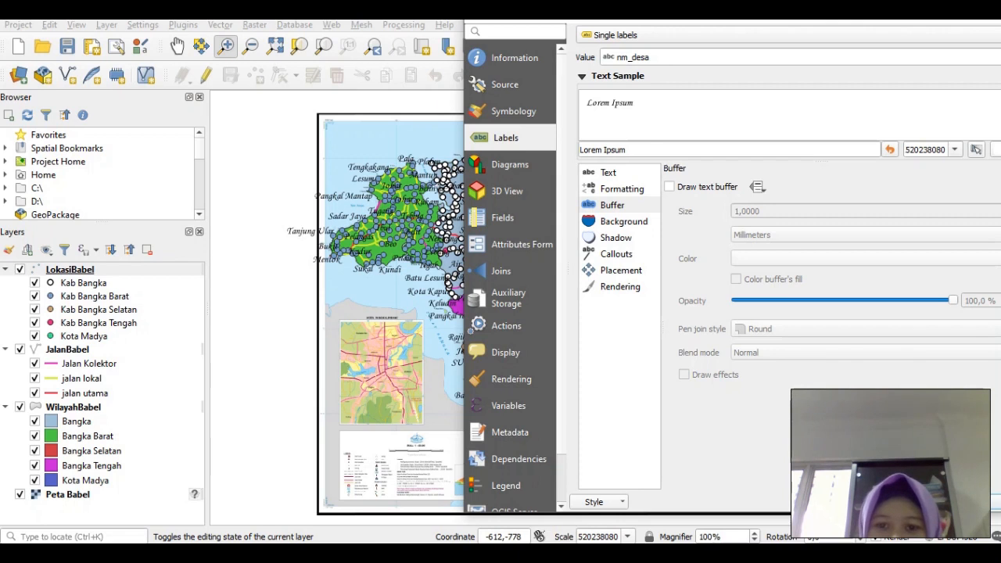
- Check the callout options, return to the text settings and accept the LokasiBabel label settings
left_click(617, 255)
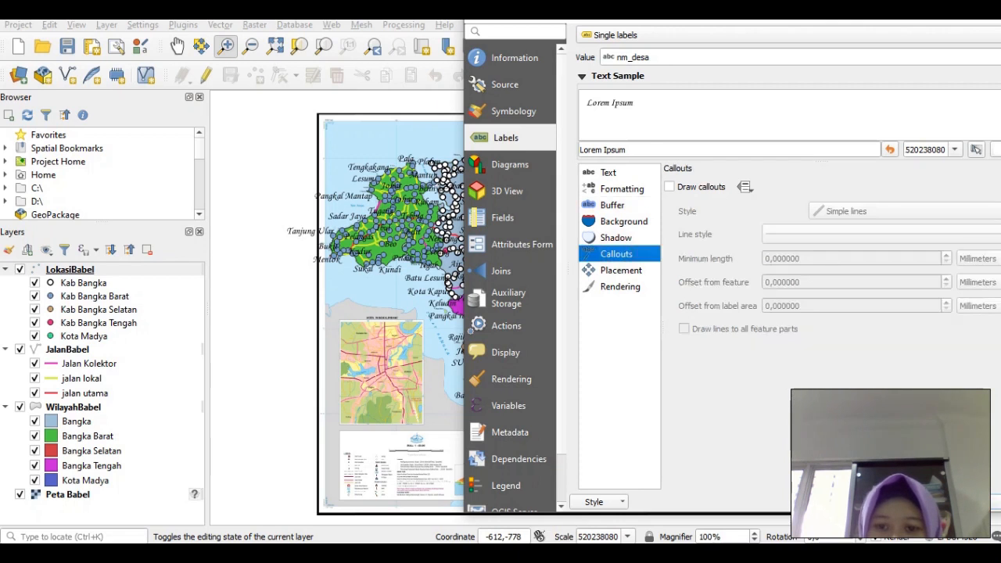
left_click(608, 172)
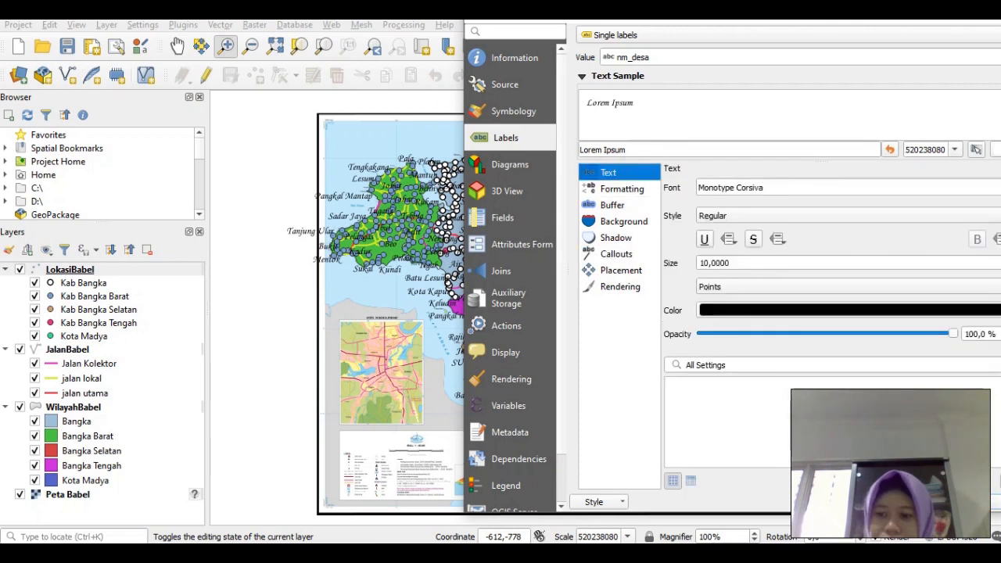
left_click(839, 501)
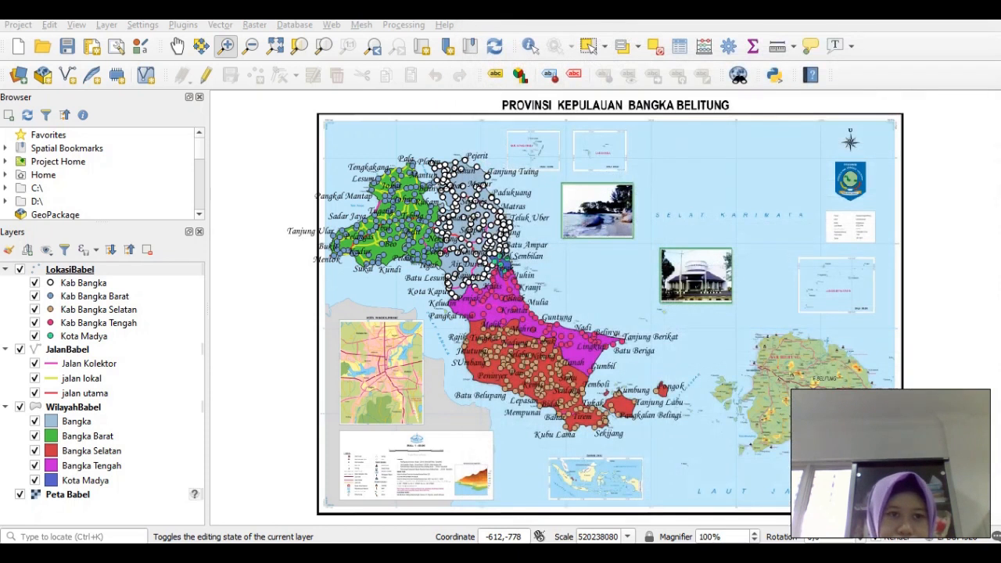
- Examine the village name labels up close in the Bangka Barat area, keeping the LokasiBabel layer selected
left_click(226, 42)
left_click_drag(305, 130, 471, 309)
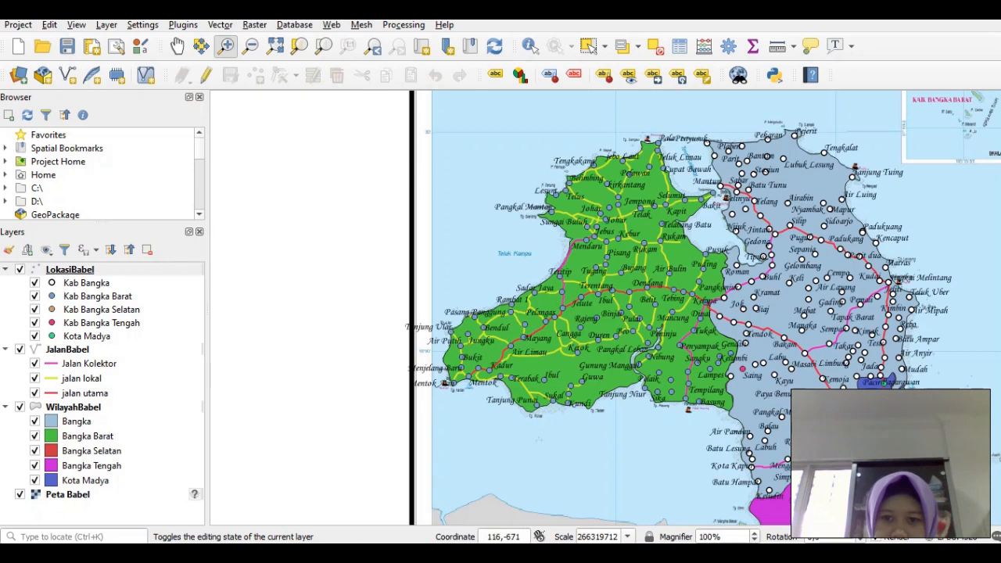
left_click_drag(472, 148, 741, 414)
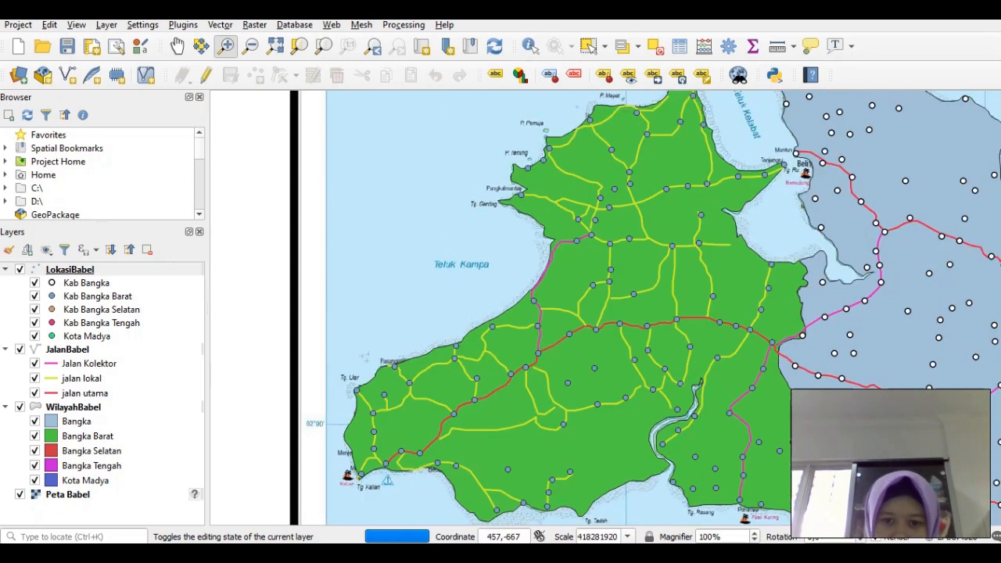
left_click(66, 269)
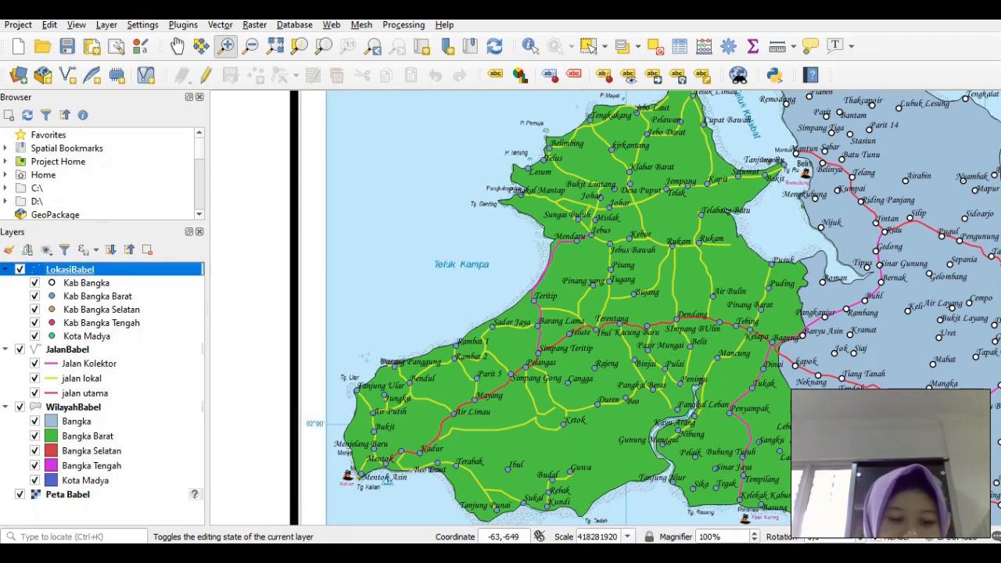
- Switch to the Notepad task list and add item "5. mencari informasi" below item 4, after a blank line
key("alt+Tab")
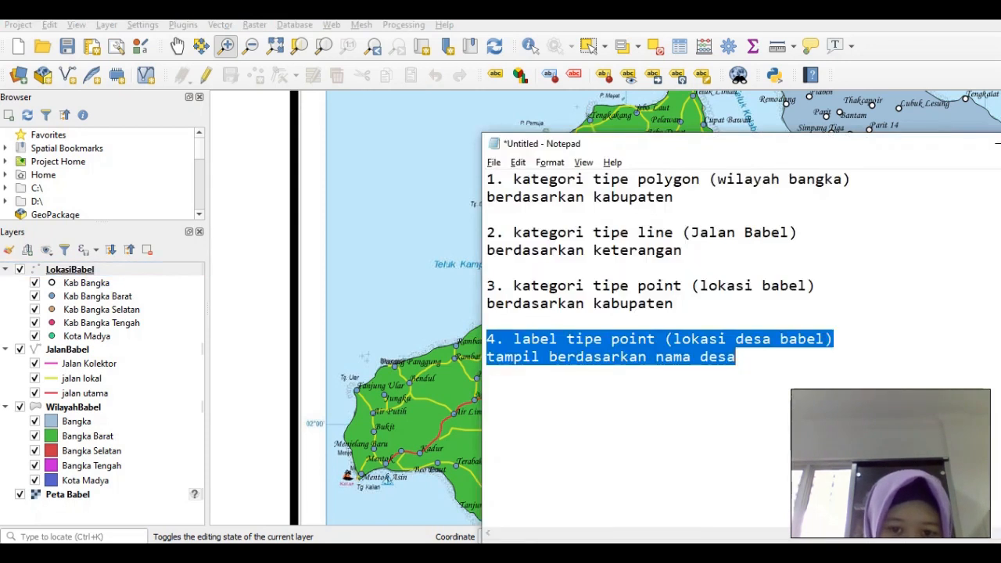
key("Right")
key("Return")
key("Return")
type("5. ")
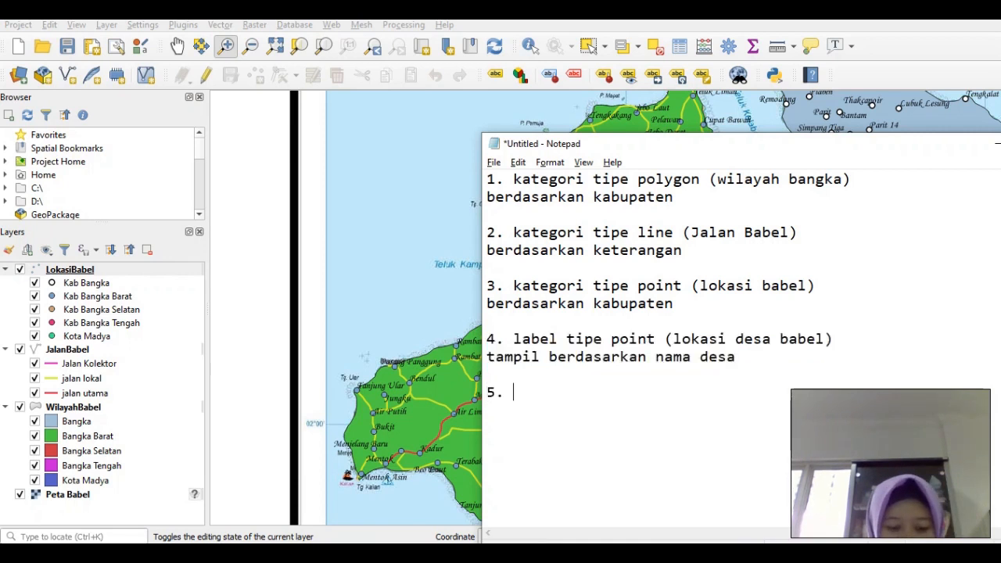
type("mencari ")
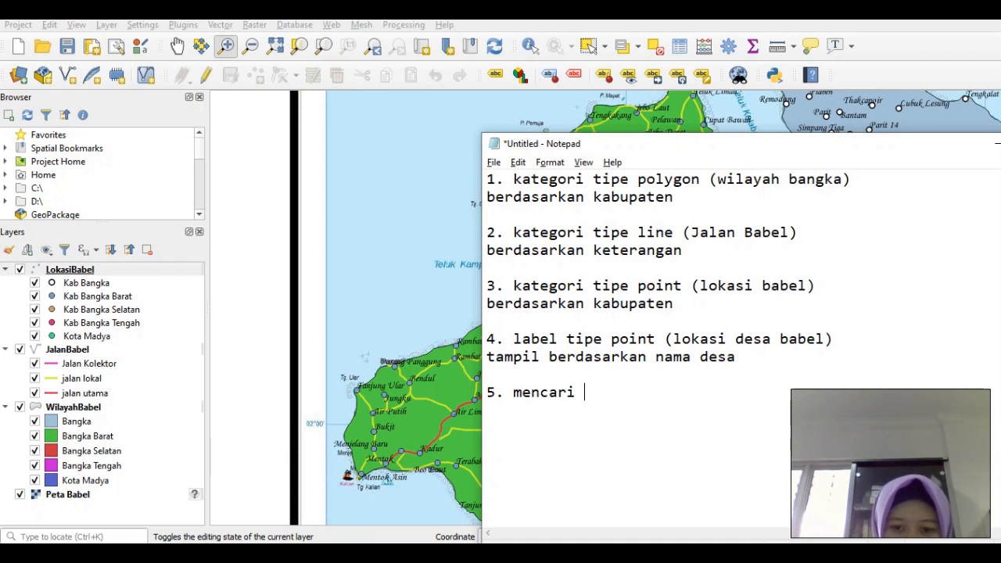
type("informasi")
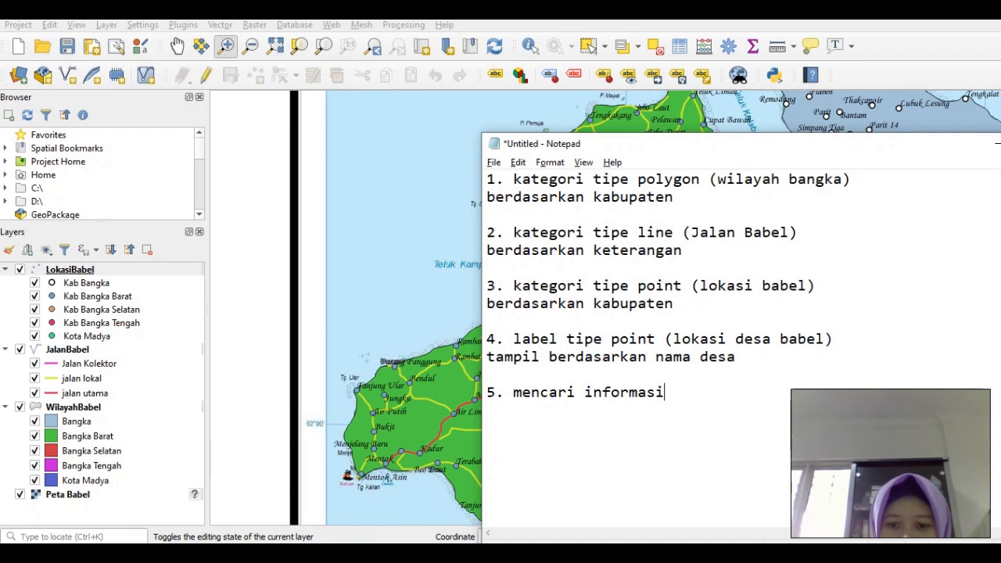
- Reword item 5 of the task list to read "melihat detail informasi -> desa"
key("ctrl+Left")
key("ctrl+shift+Left")
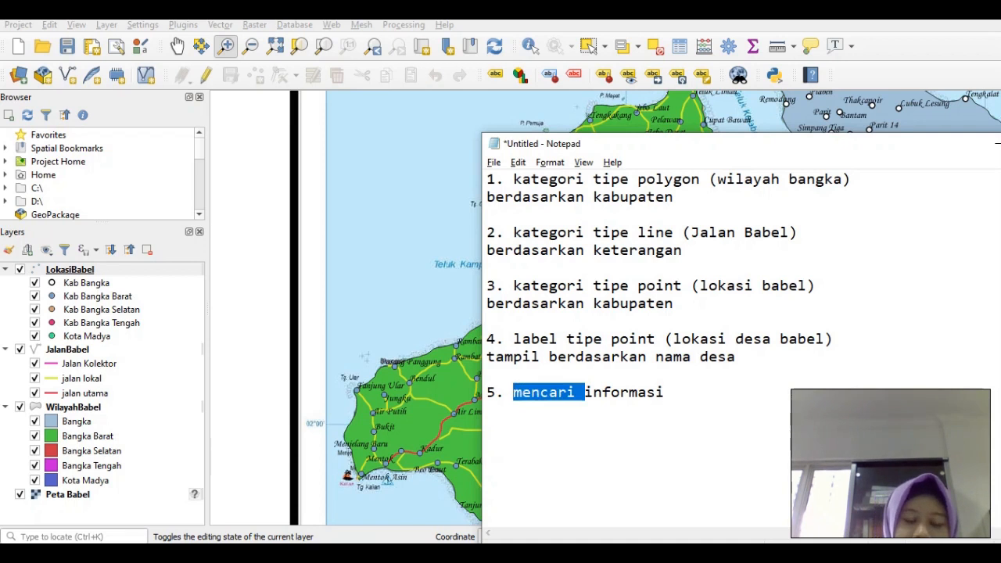
type("melihat detai")
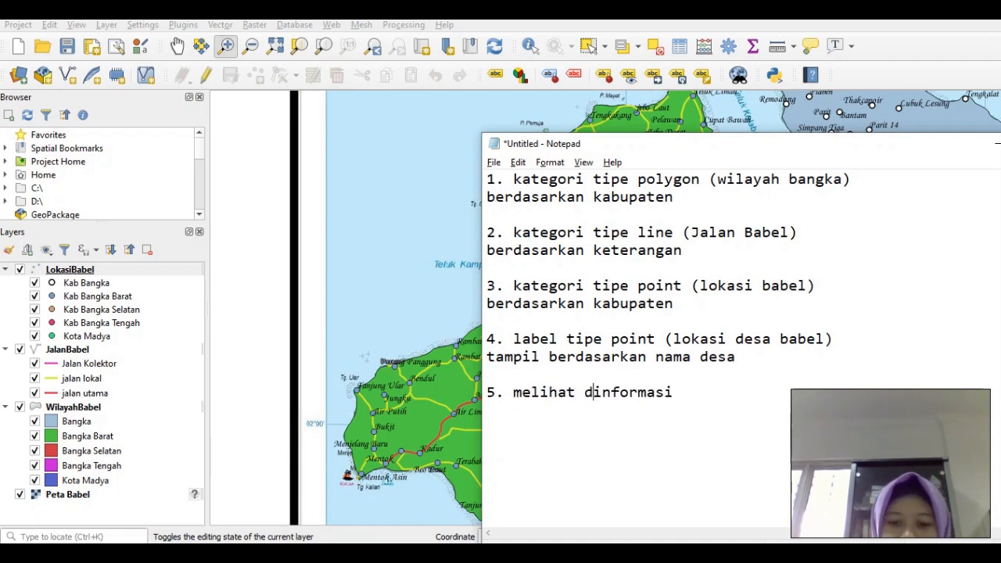
type("l")
key("End")
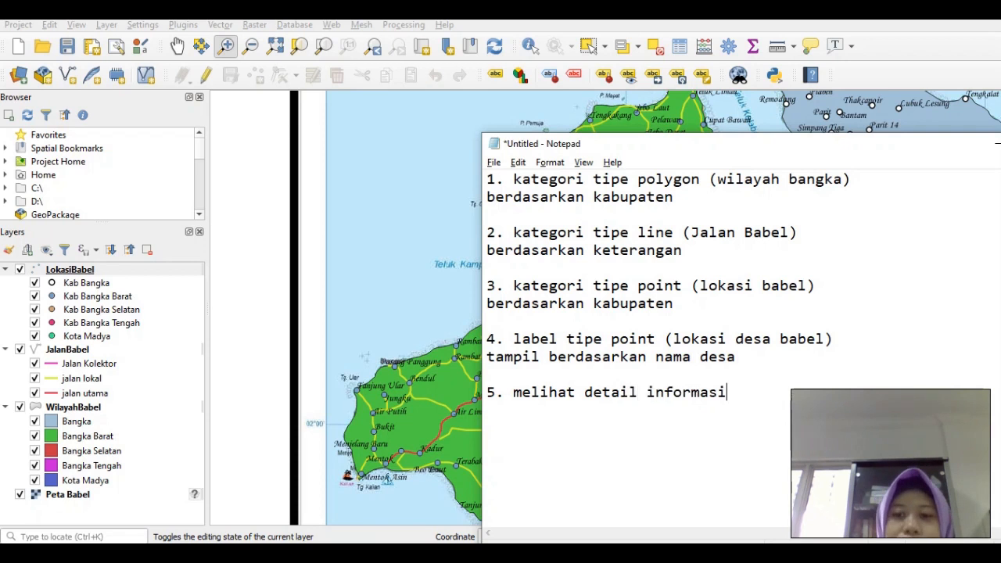
type("desa")
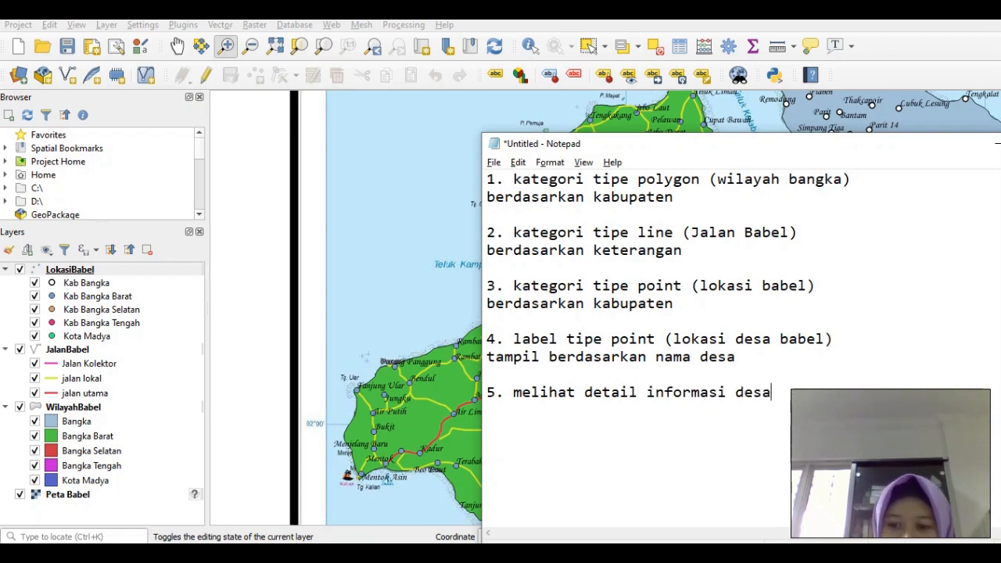
key("Left")
key("Left")
key("Left")
key("Left")
type("->")
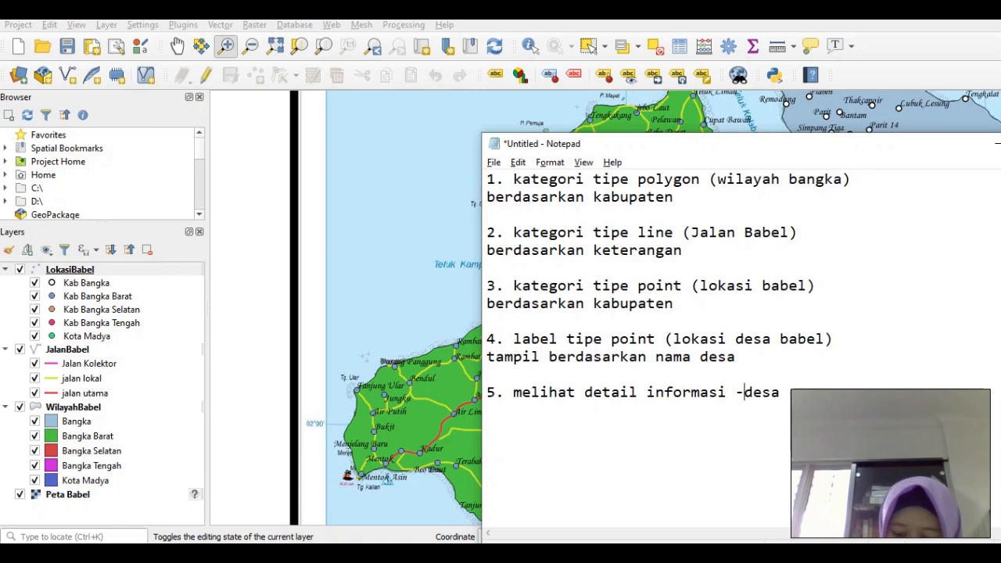
key("End")
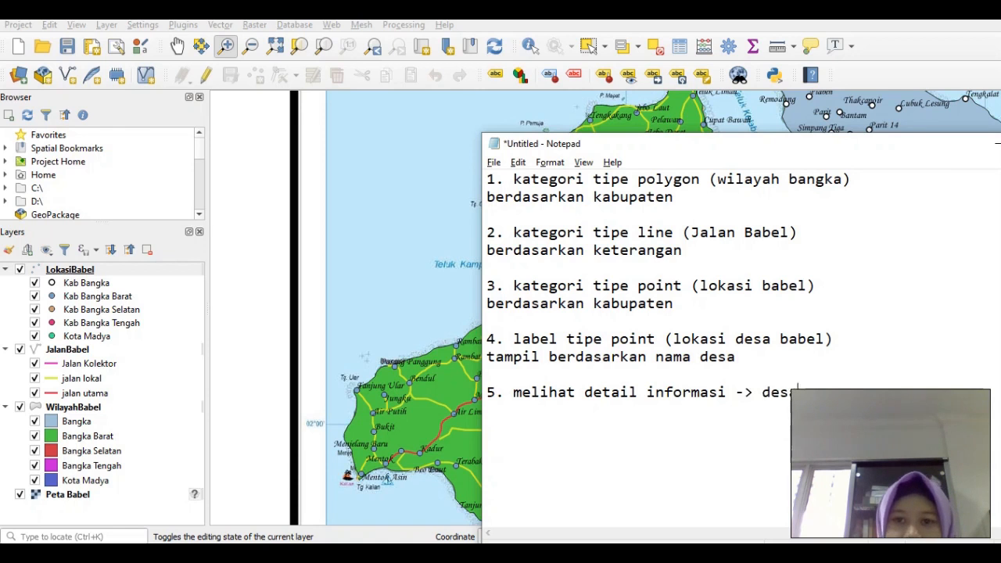
- Switch to QGIS, identify the Teritip village point in the LokasiBabel layer and review its actions and attributes
key("alt+Tab")
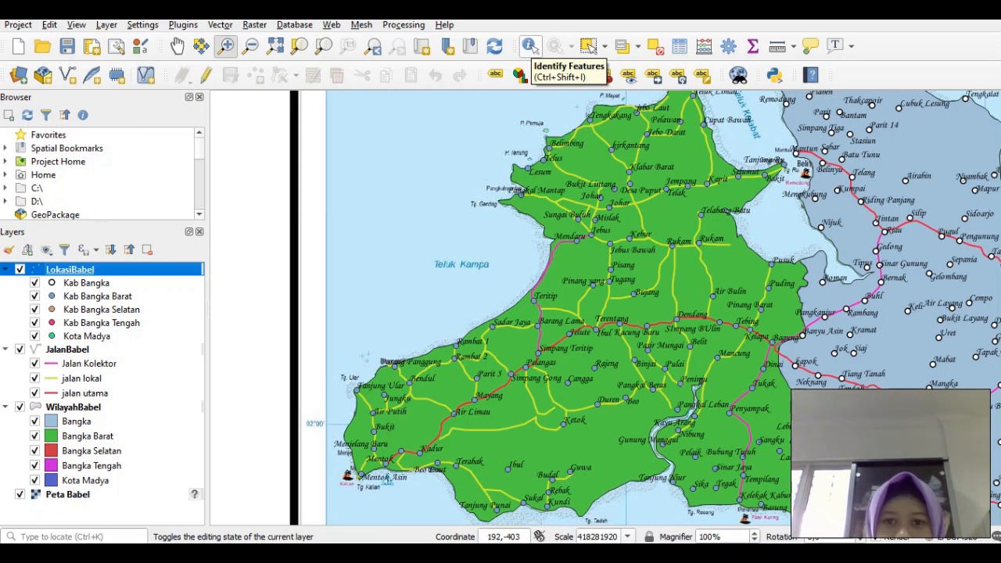
left_click(534, 47)
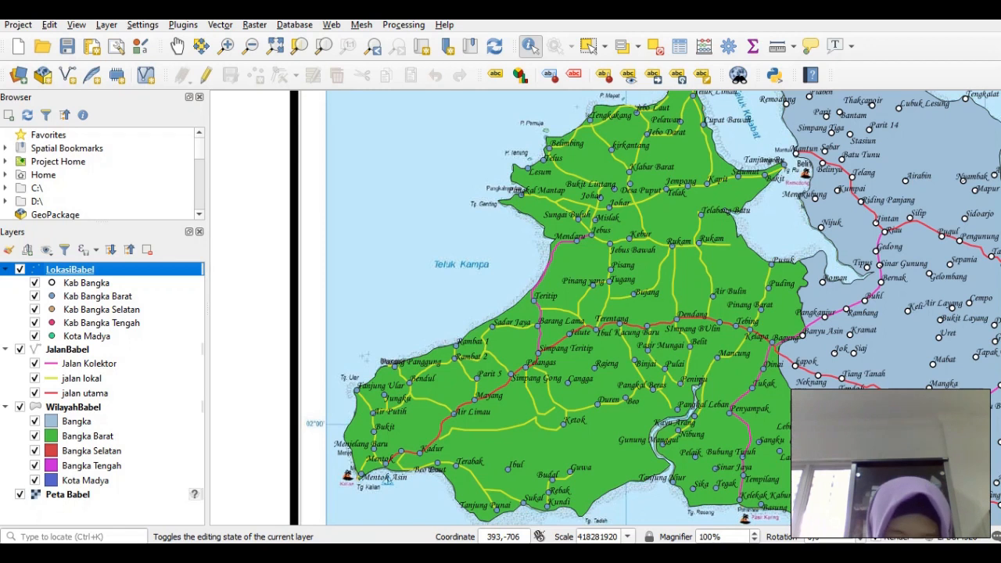
left_click(533, 297)
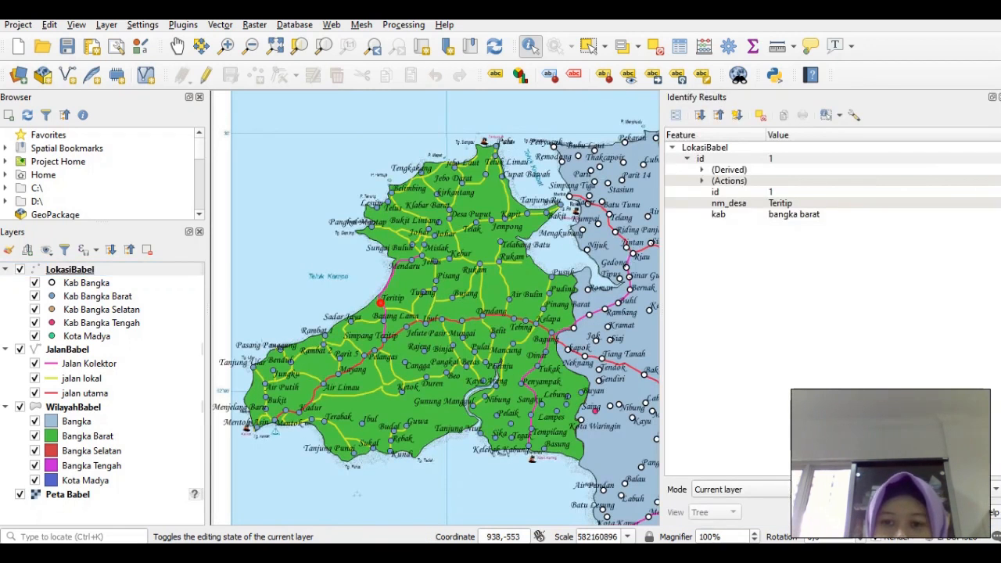
left_click(702, 182)
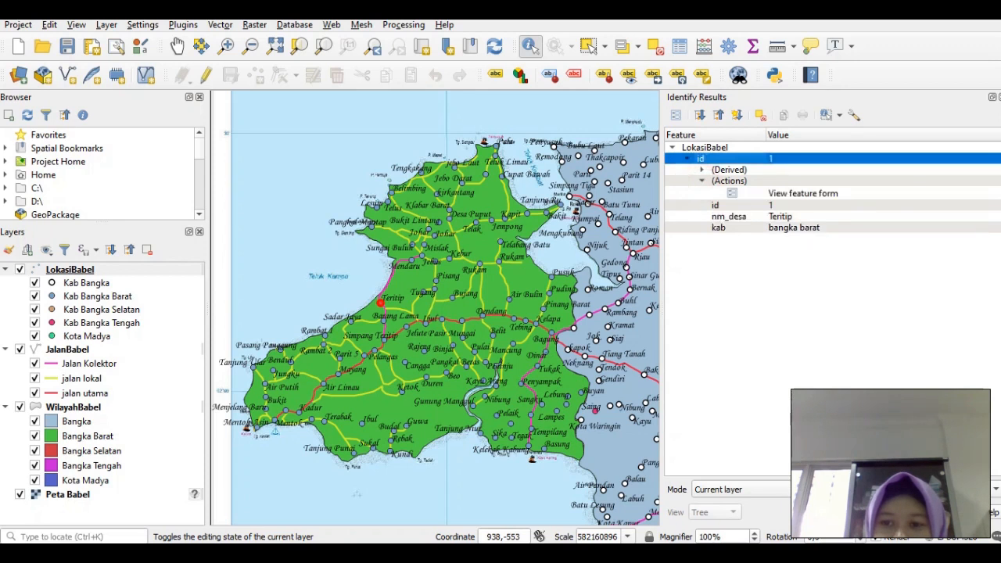
left_click(703, 181)
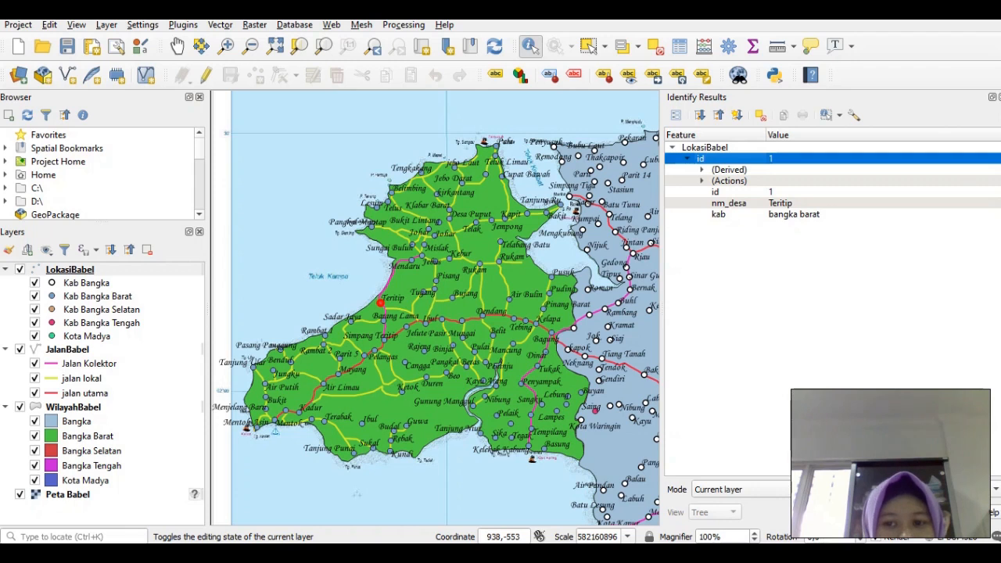
left_click(761, 214)
left_click(776, 203)
left_click(773, 192)
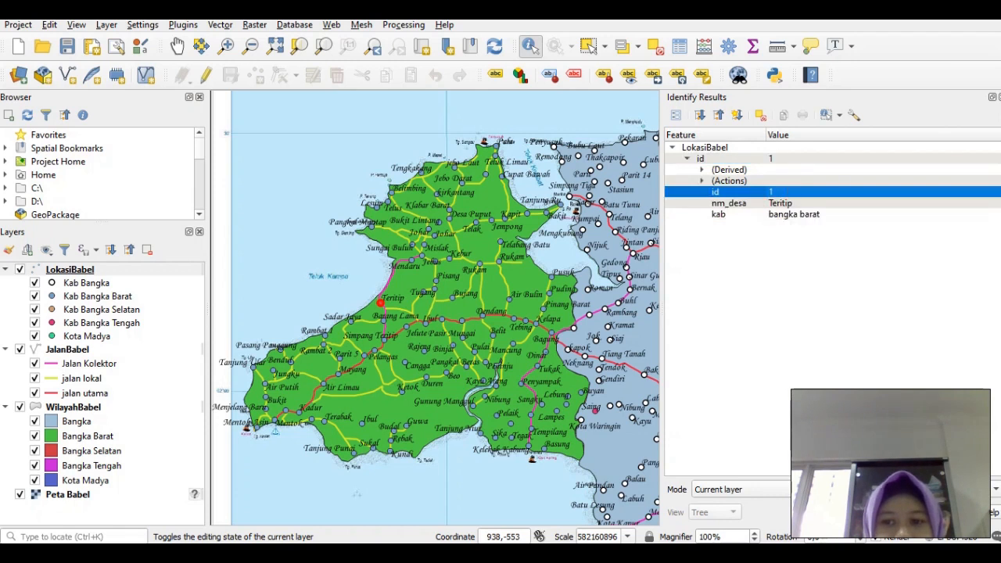
left_click(773, 180)
- Return to Notepad and highlight item 5 of the task list
mouse_move(284, 554)
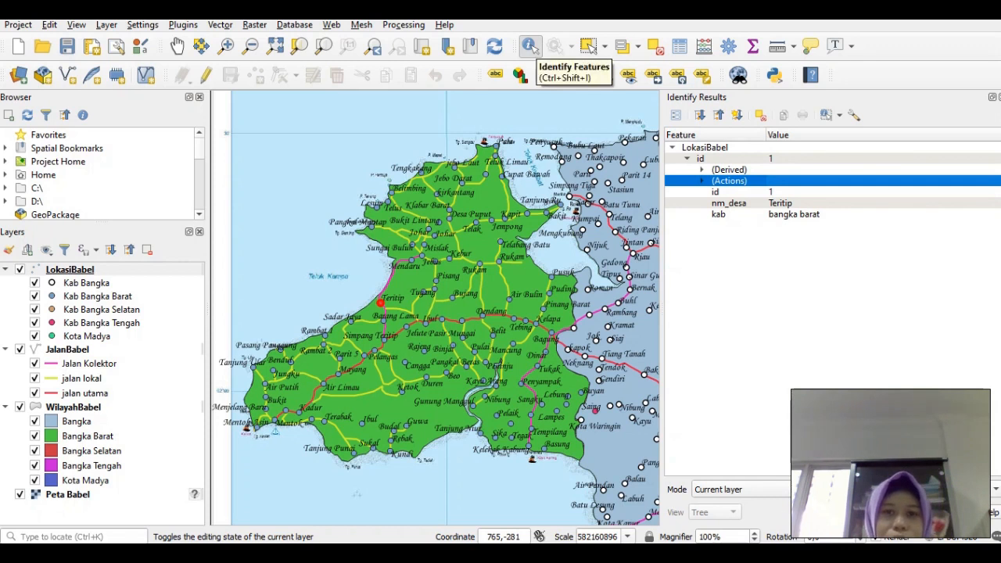
key("alt+Tab")
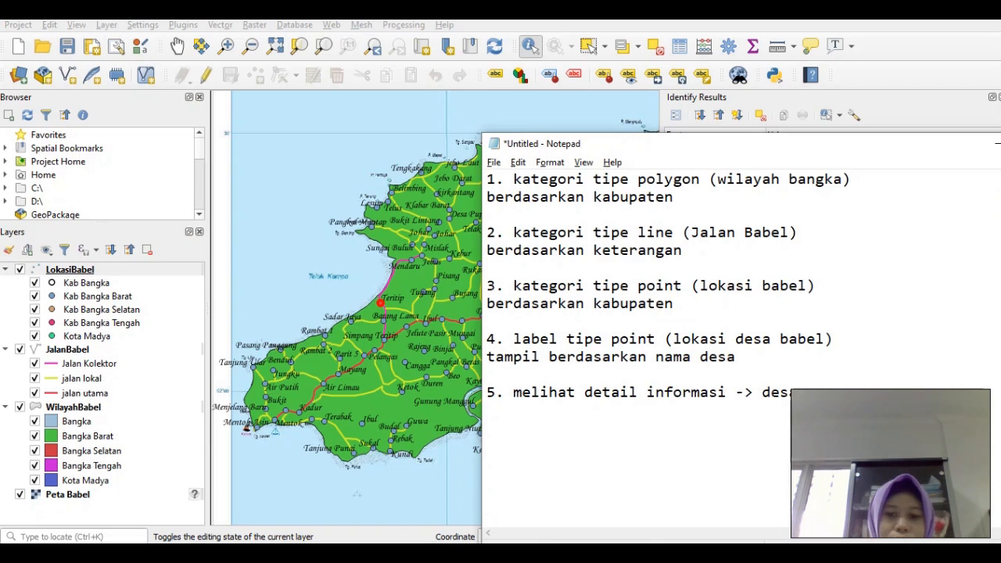
key("shift+Home")
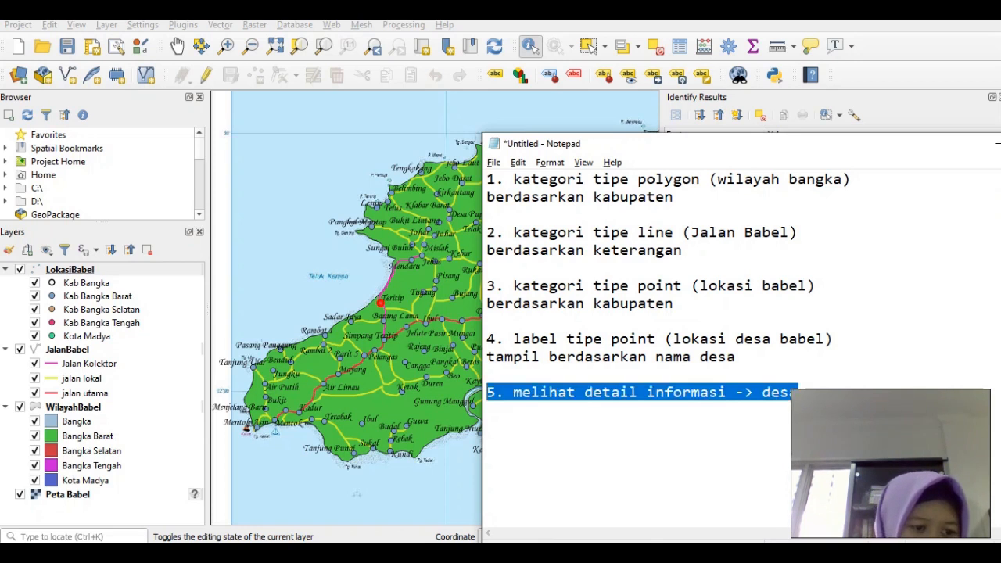
- Switch back to QGIS and identify the collector road on Bangka Barat's west coast in the JalanBabel layer
left_click(67, 350)
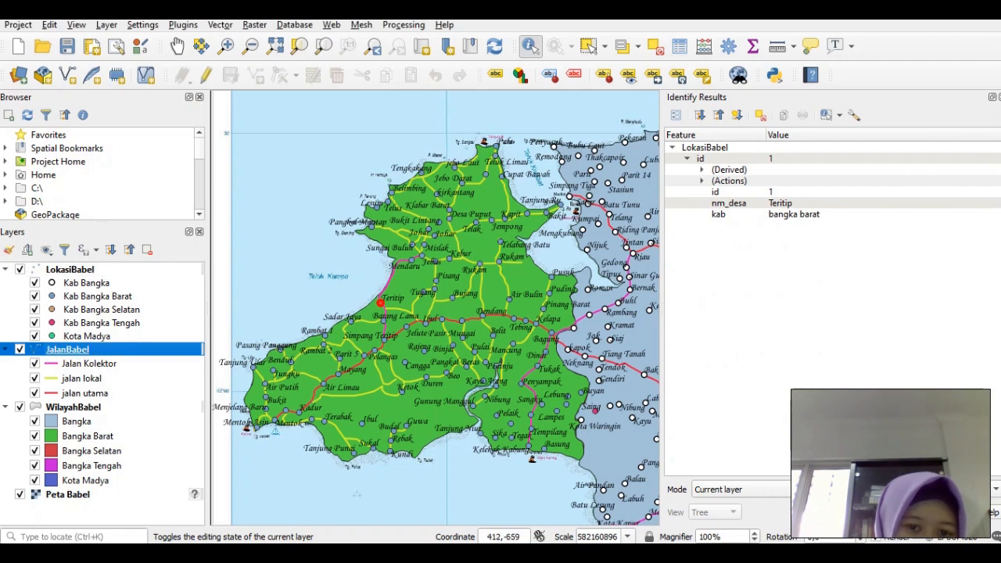
left_click(391, 277)
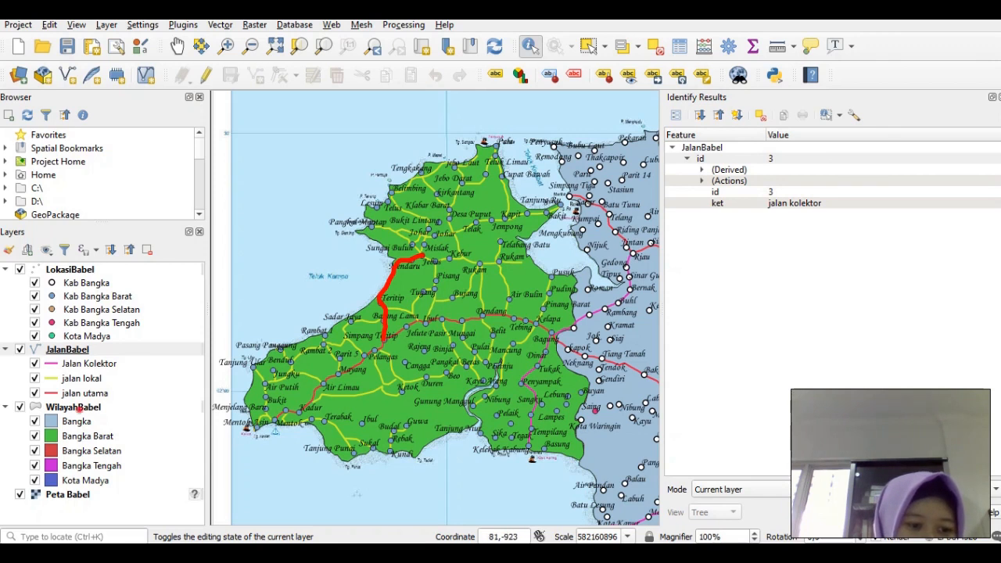
left_click(73, 408)
left_click(68, 349)
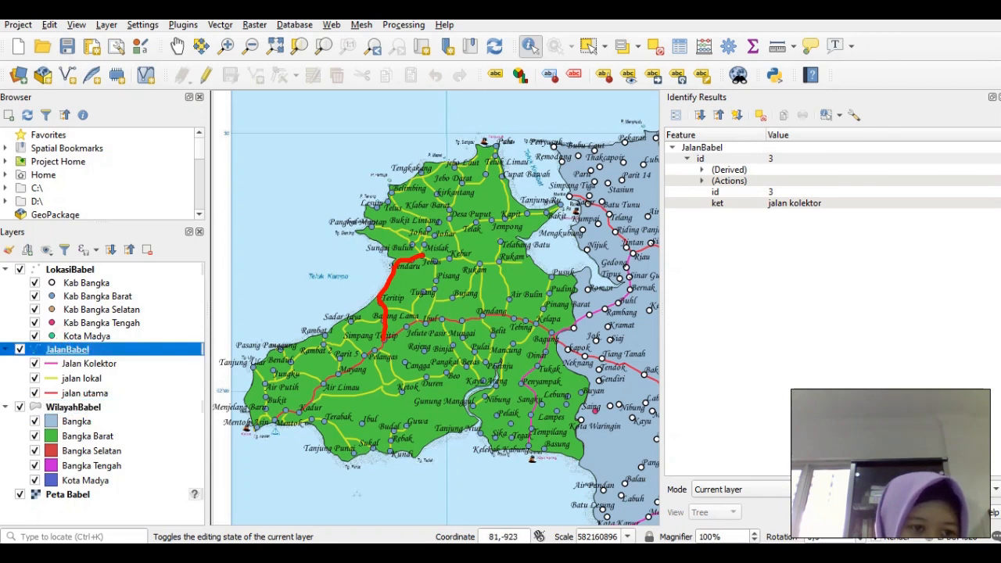
- Make LokasiBabel the current layer and identify the Rambang village point, keeping Identify Features active
left_click(69, 269)
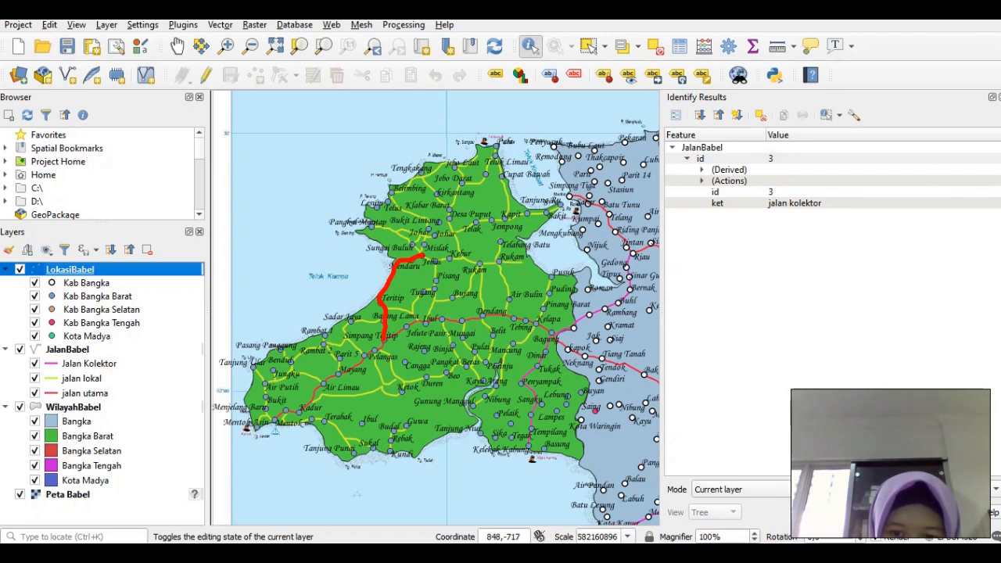
left_click(607, 309)
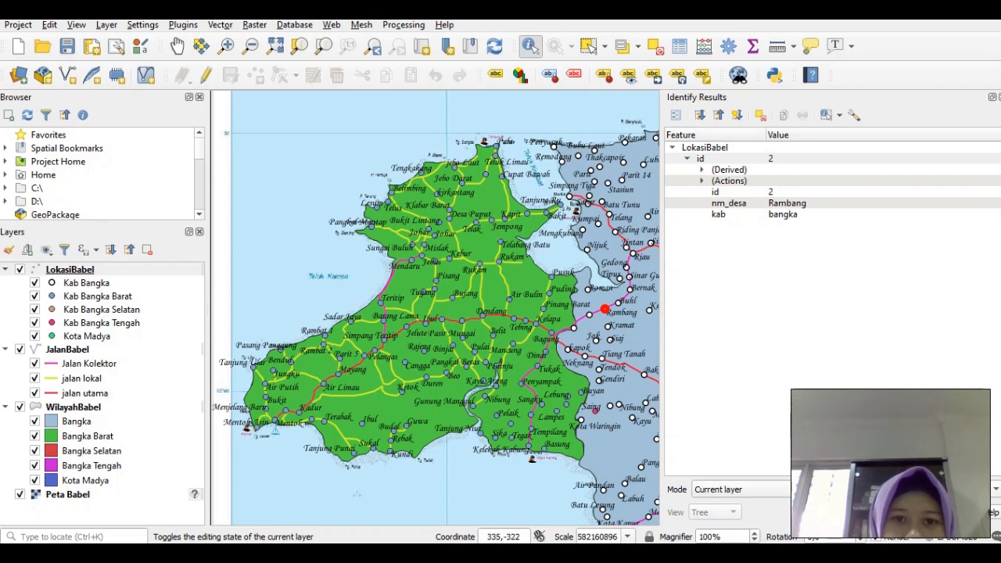
left_click(529, 46)
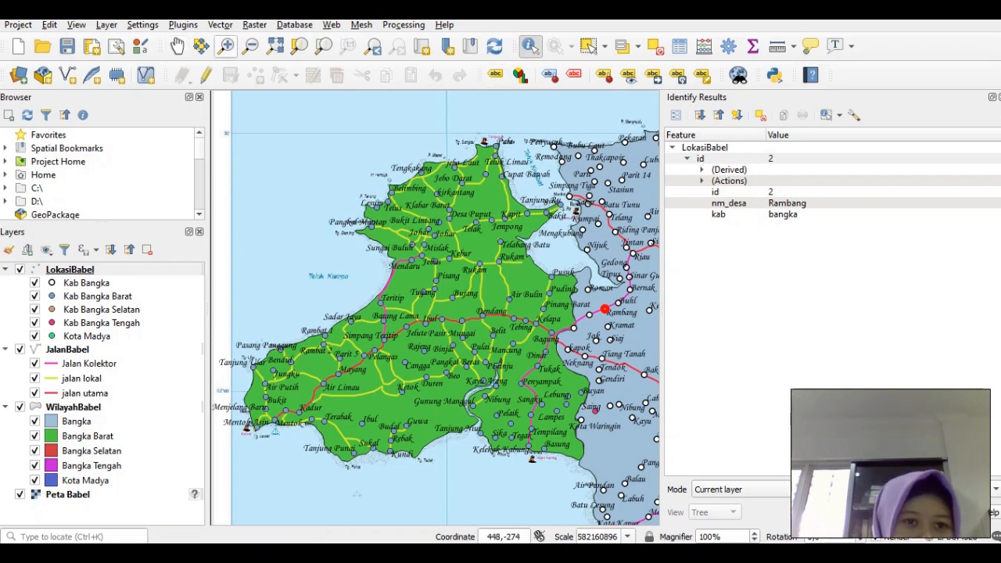
- Close the identify results and examine the labelled villages and roads across Bangka Barat and neighbouring Bangka up close
left_click(226, 46)
left_click_drag(339, 164, 513, 317)
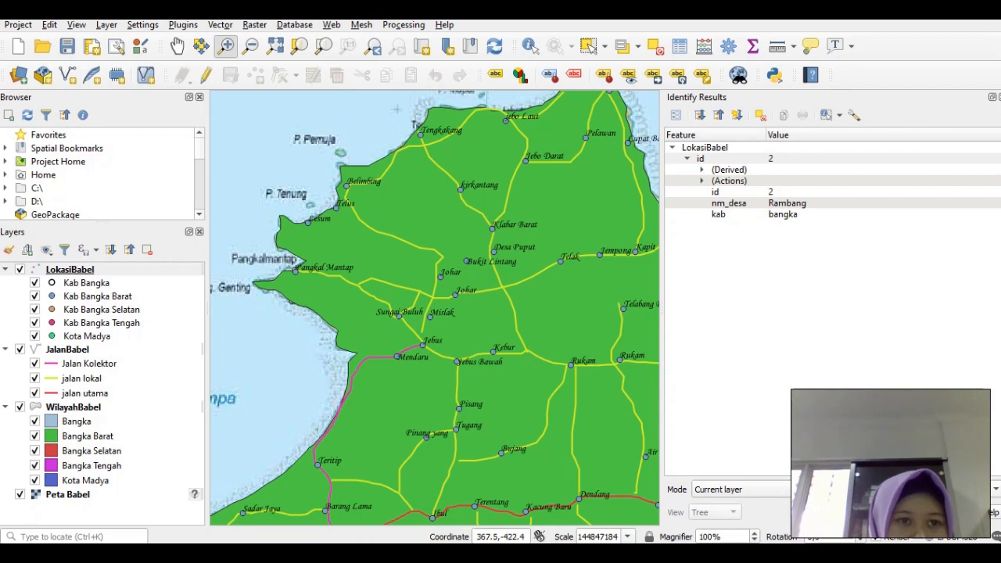
left_click(179, 46)
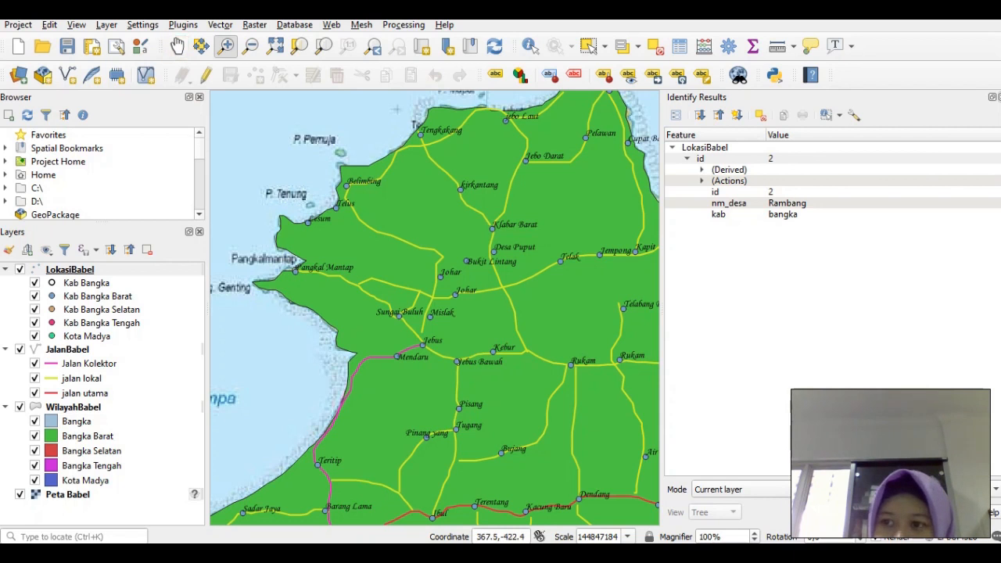
left_click(1000, 97)
left_click(784, 360)
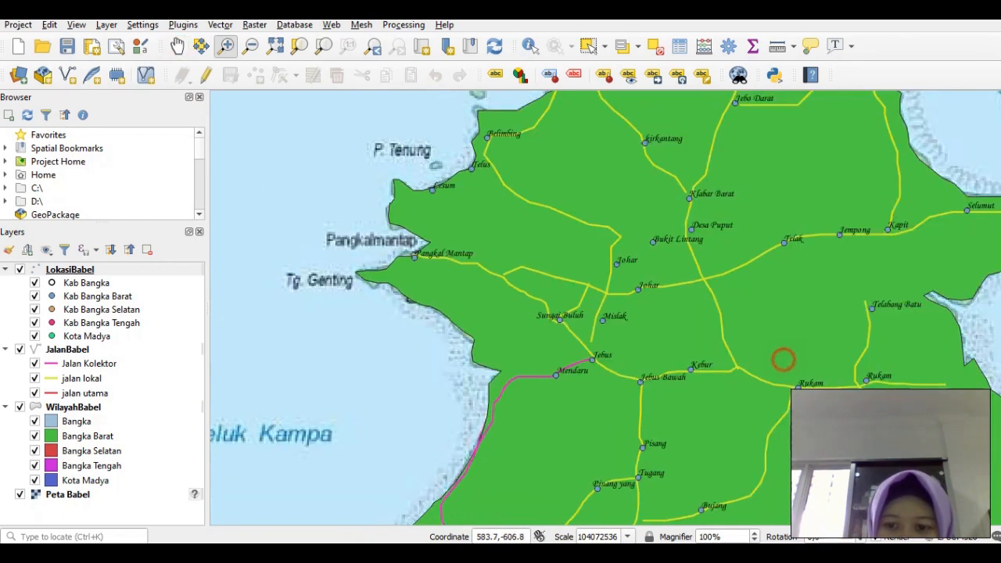
left_click(250, 45)
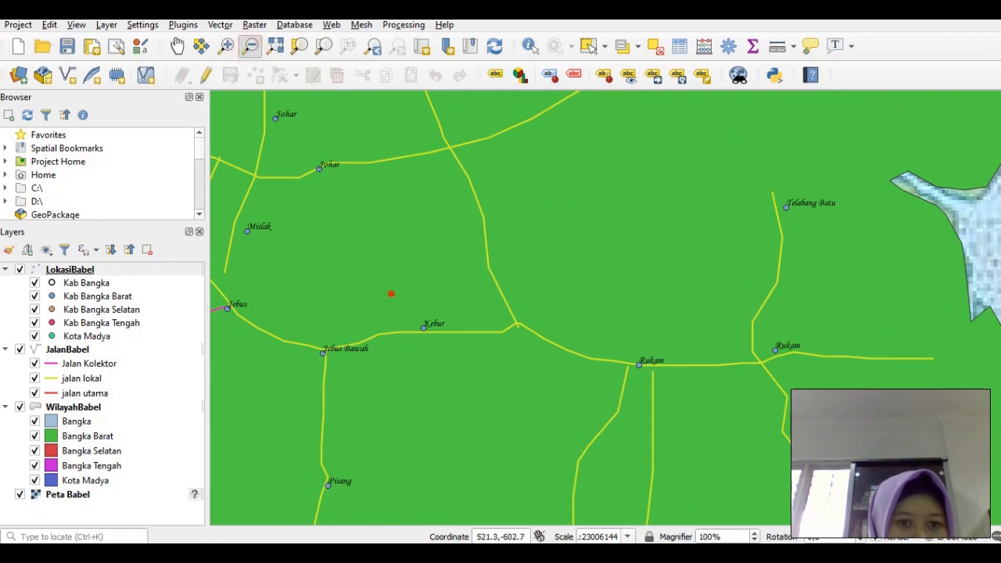
left_click(391, 294)
left_click(391, 294)
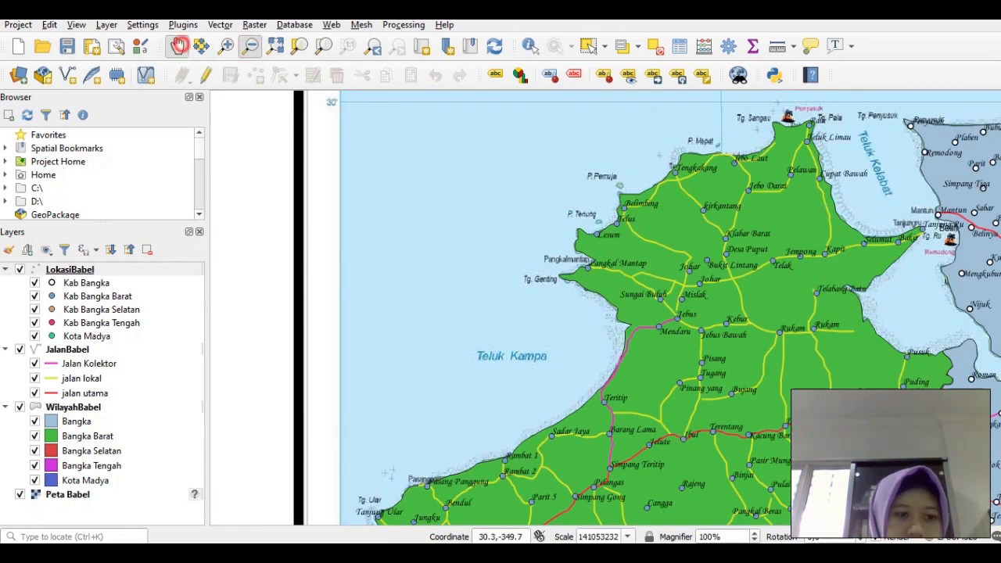
left_click(178, 45)
left_click_drag(893, 523, 715, 416)
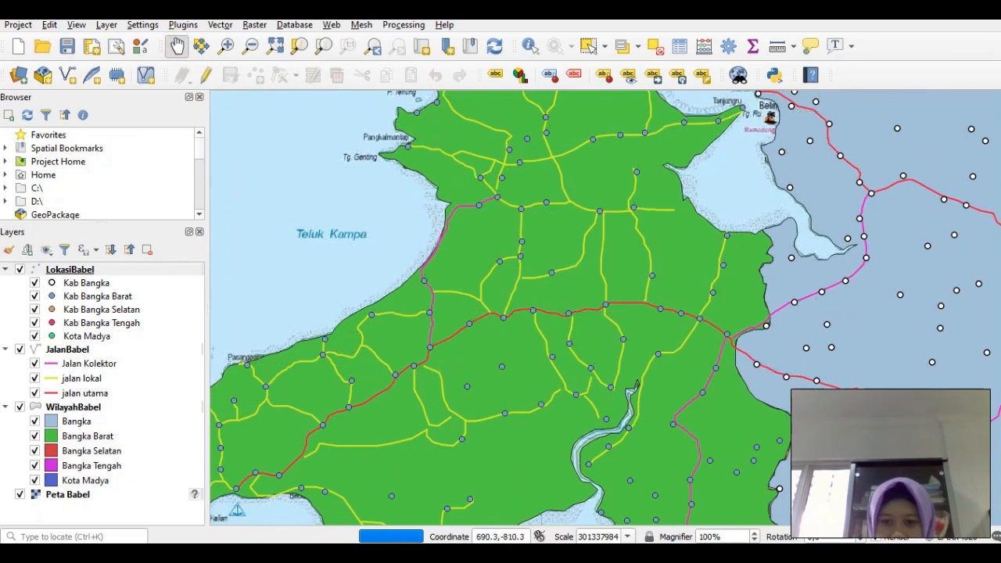
left_click_drag(741, 371, 684, 368)
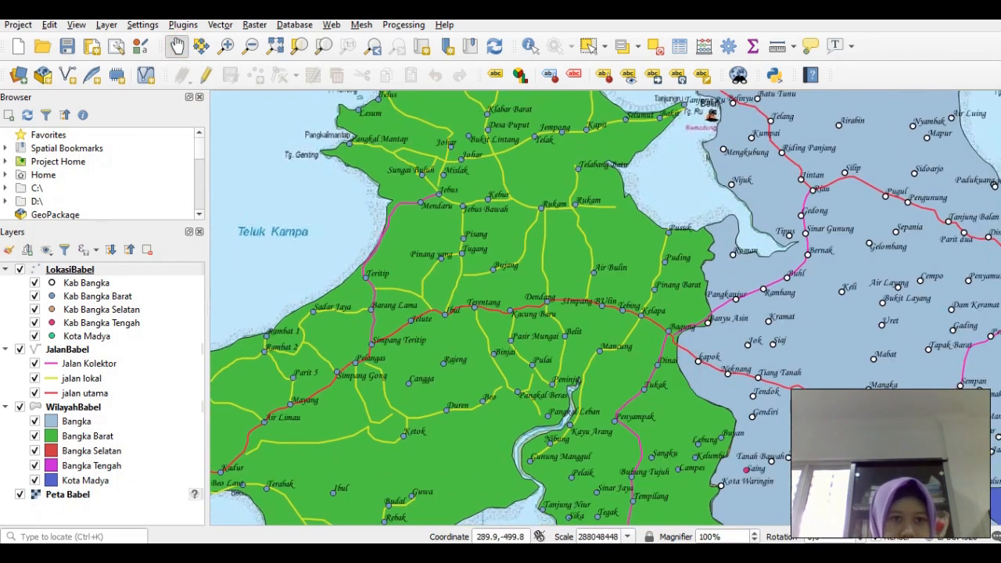
- Show the full map extent and hide the Peta Babel base map, leaving the three vector layers displayed
left_click(275, 44)
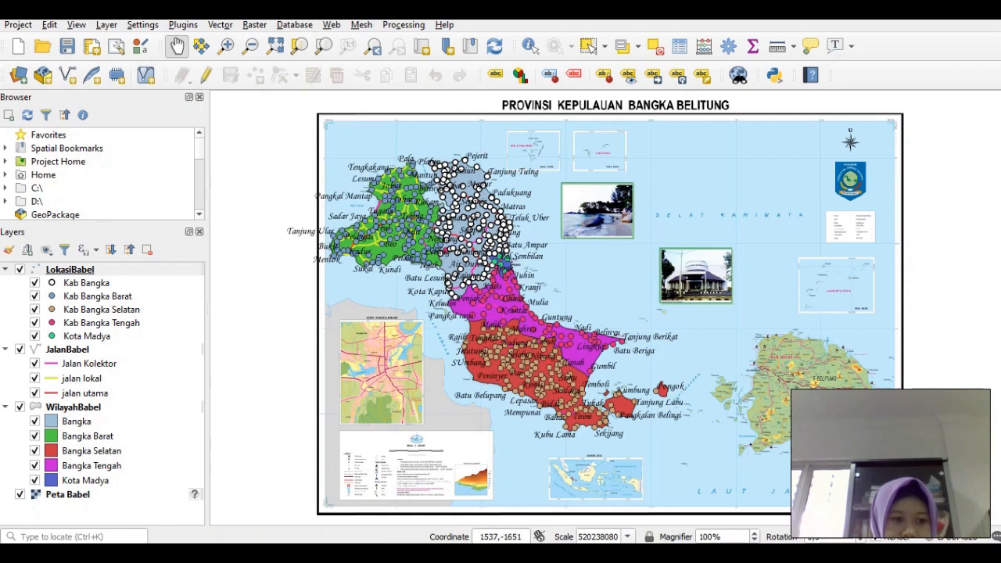
left_click(20, 495)
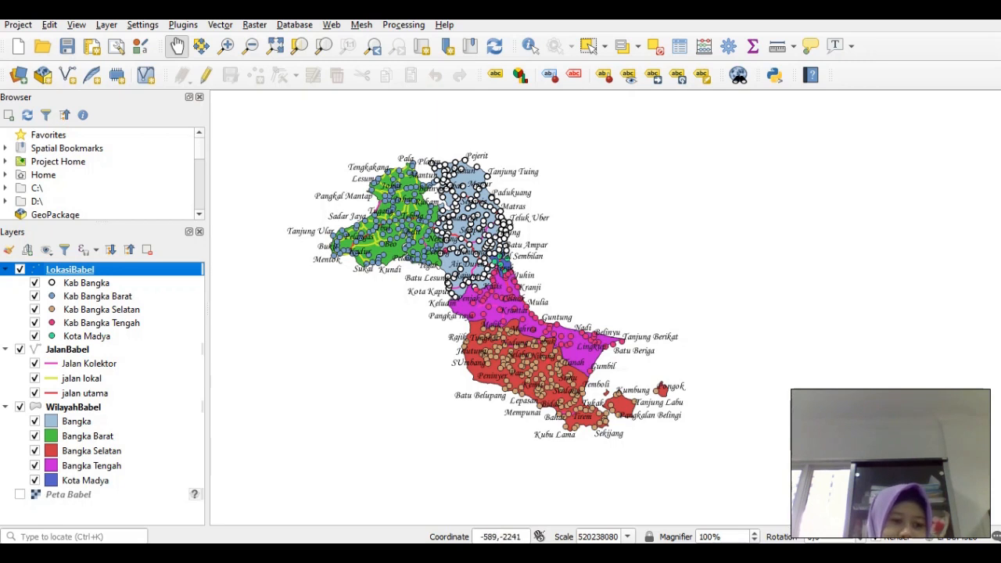
left_click(19, 495)
left_click(20, 494)
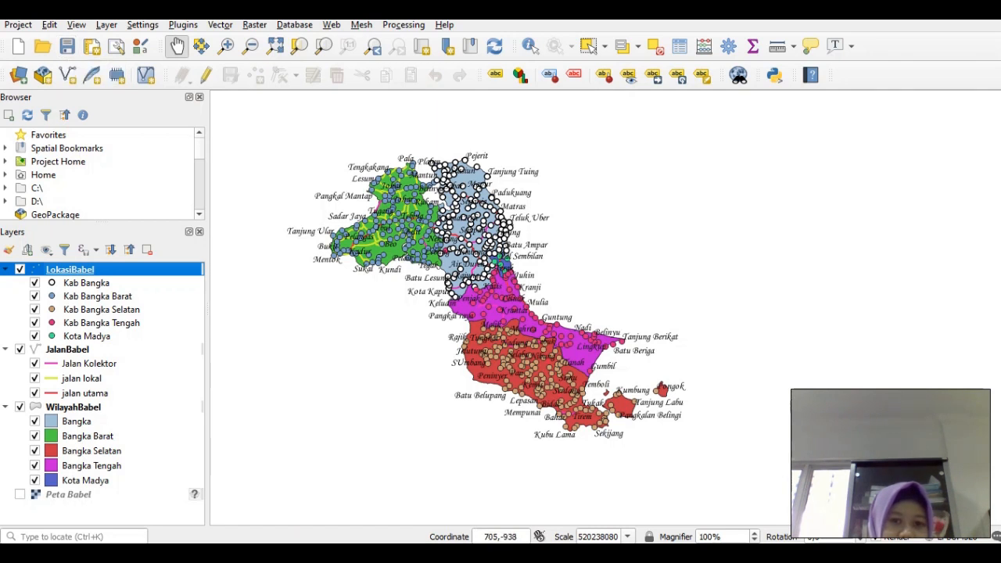
- Save the current project with the three styled vector layers displayed
left_click_drag(601, 348, 611, 343)
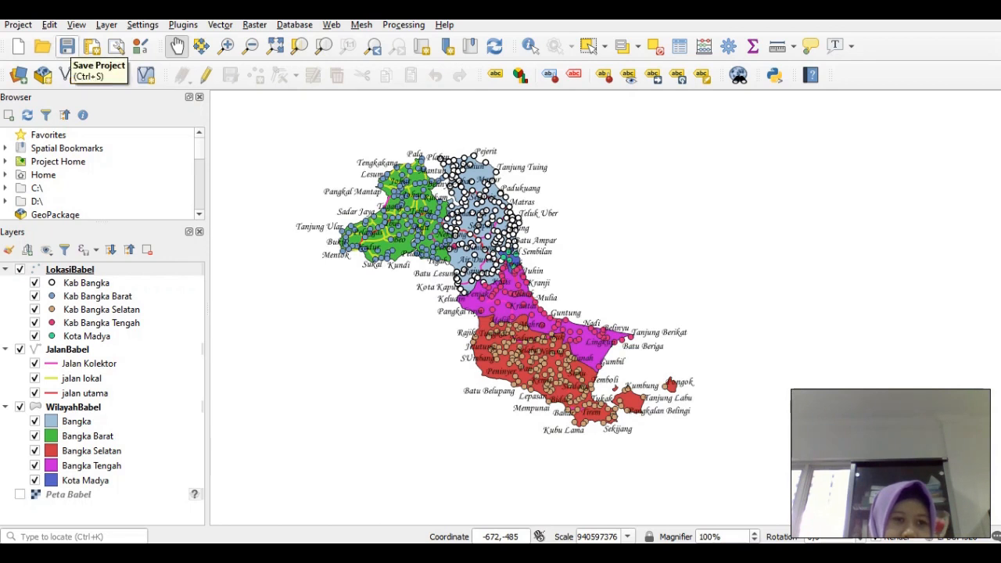
left_click(68, 47)
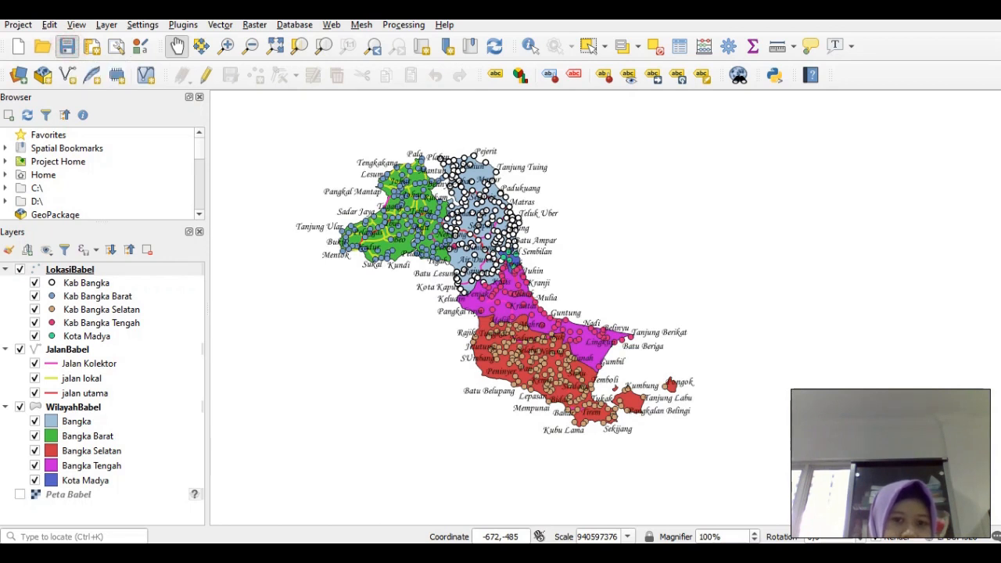
left_click(17, 24)
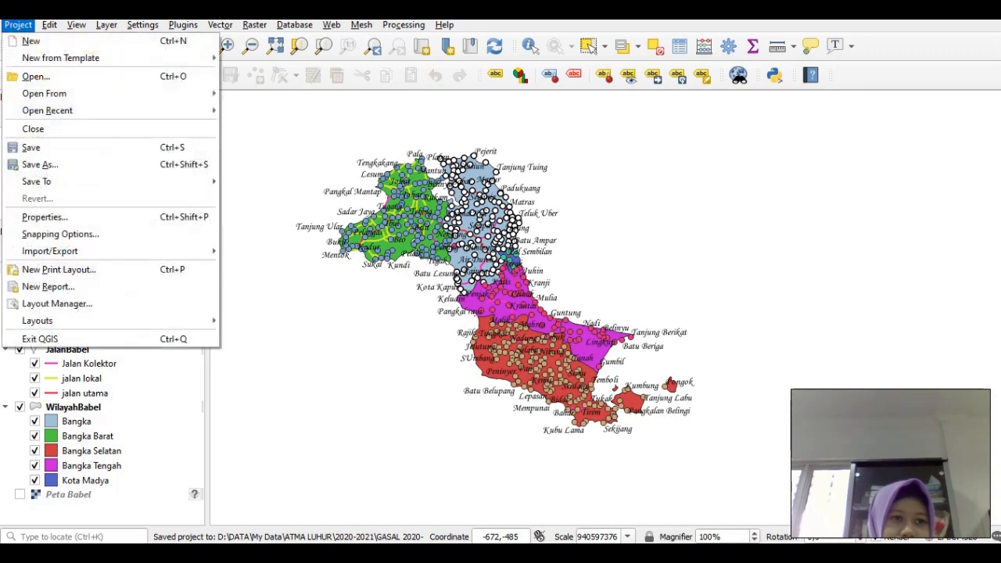
left_click(32, 147)
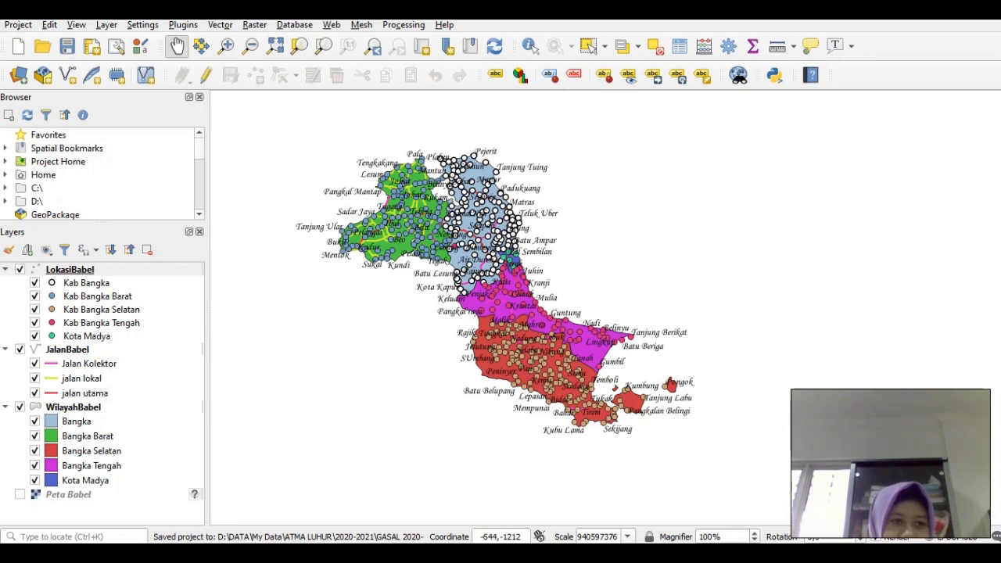
- Start a new empty project and reopen the saved Bangka Belitung project
left_click(18, 47)
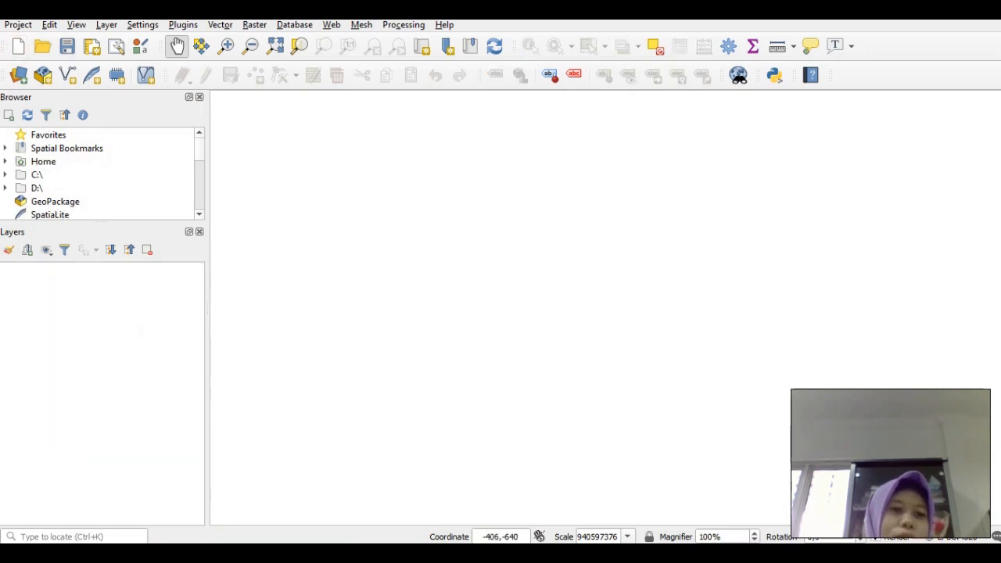
left_click(18, 24)
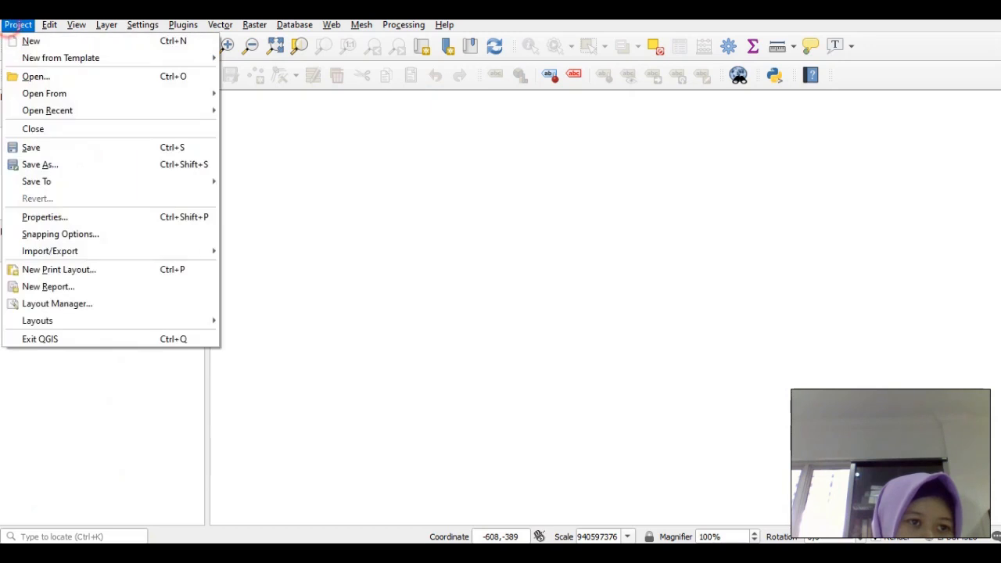
left_click(23, 70)
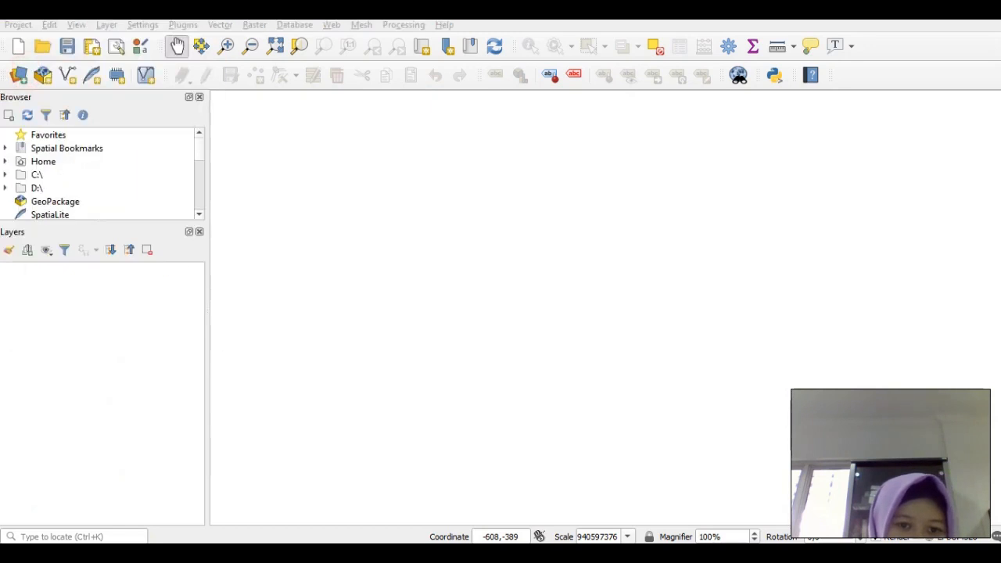
double_click(172, 152)
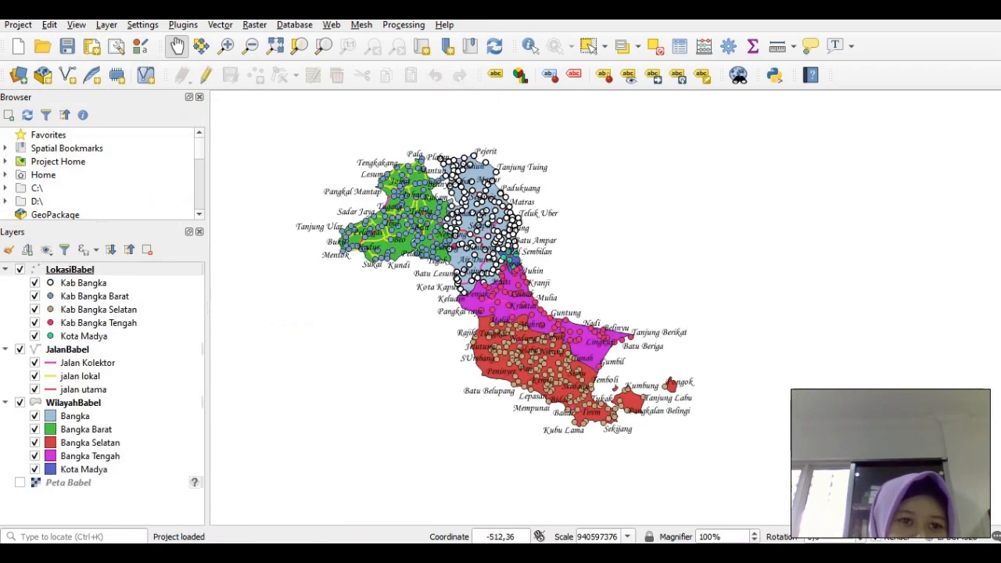
- Examine the village labels and categorized roads of Bangka Barat and neighbouring Bangka up close in the reopened project
left_click(226, 44)
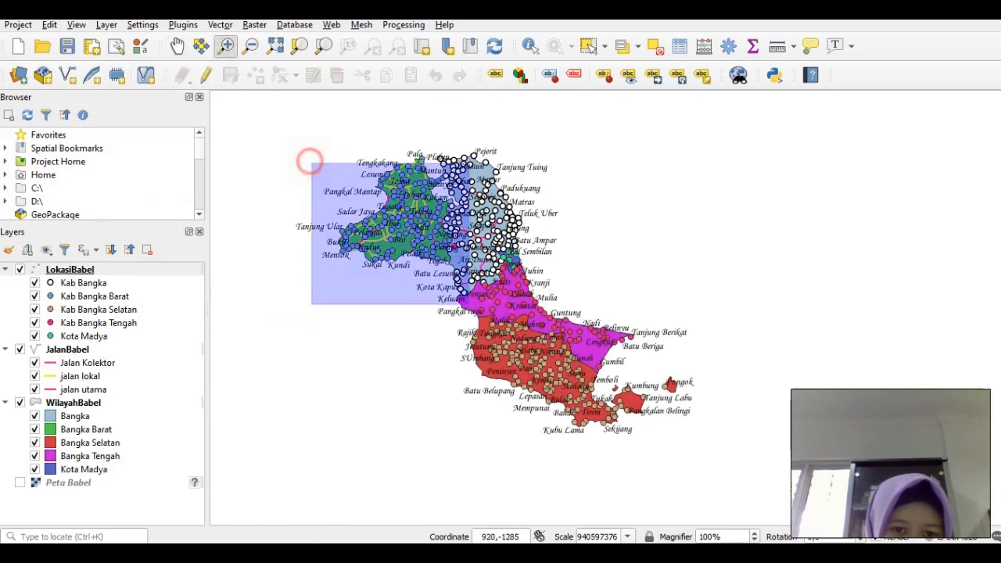
left_click_drag(310, 161, 485, 325)
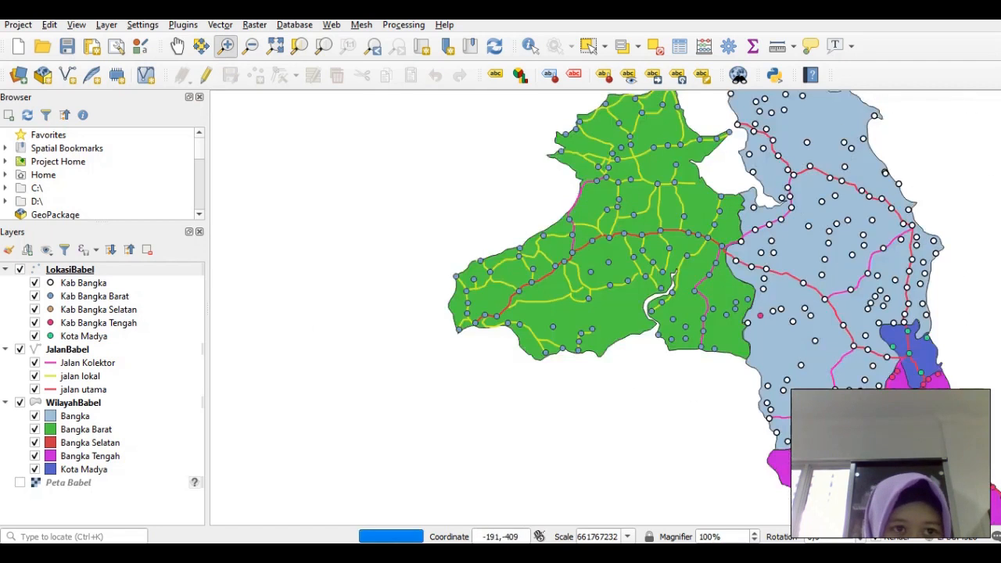
left_click_drag(647, 215, 274, 525)
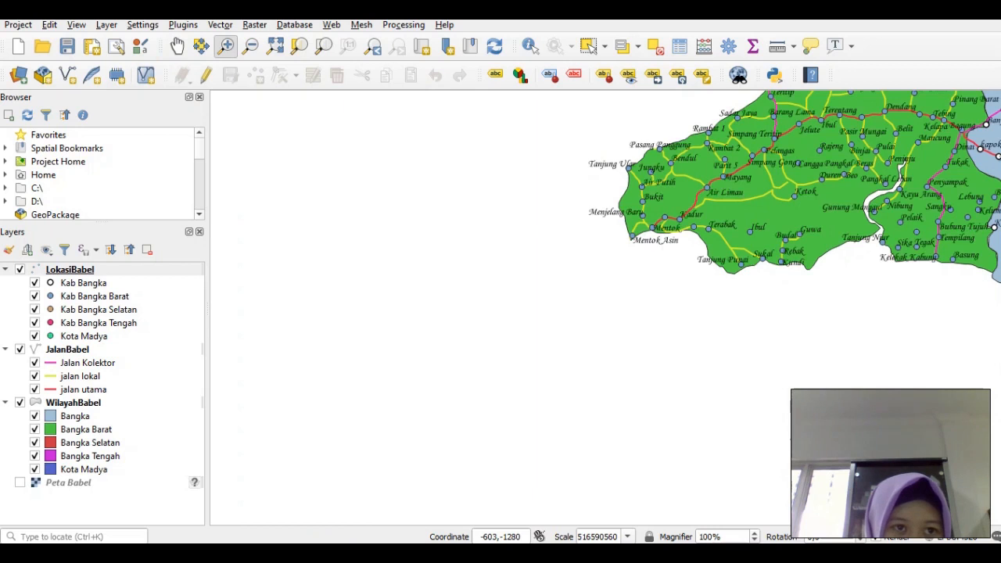
left_click(177, 45)
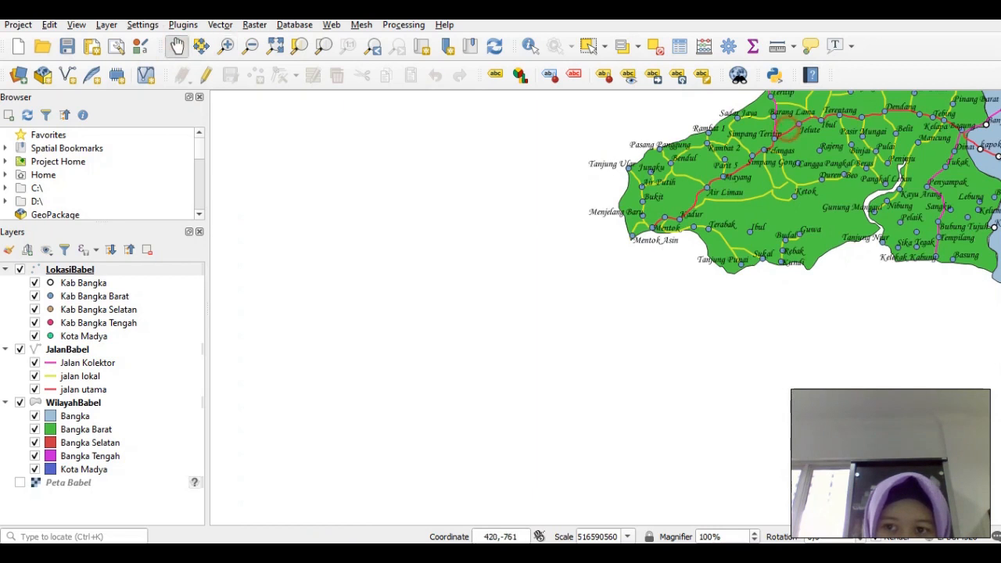
left_click_drag(789, 129, 464, 297)
left_click_drag(659, 265, 615, 288)
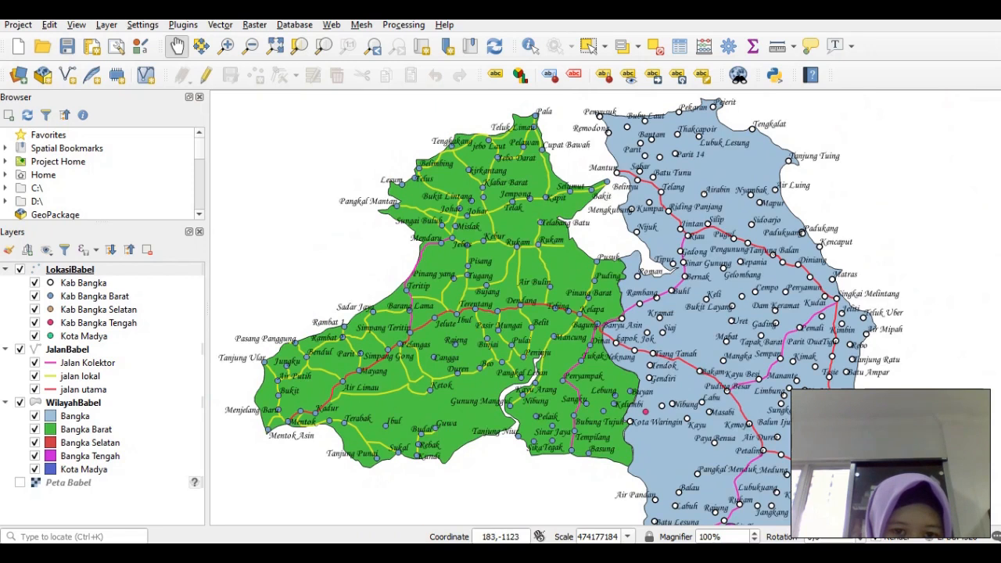
- Switch to Notepad and add two line breaks after item 5 of the task list
key("alt+Tab")
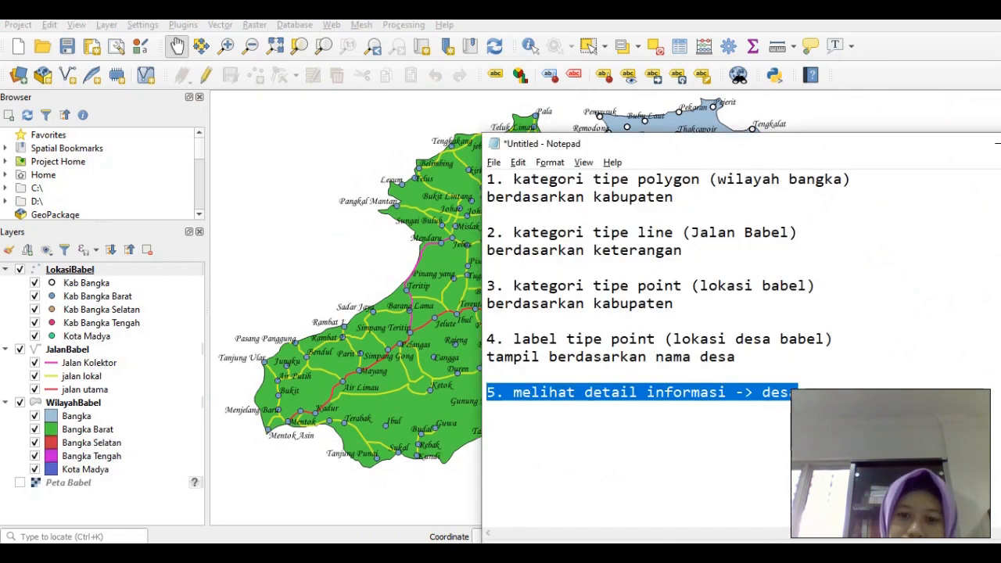
left_click(799, 393)
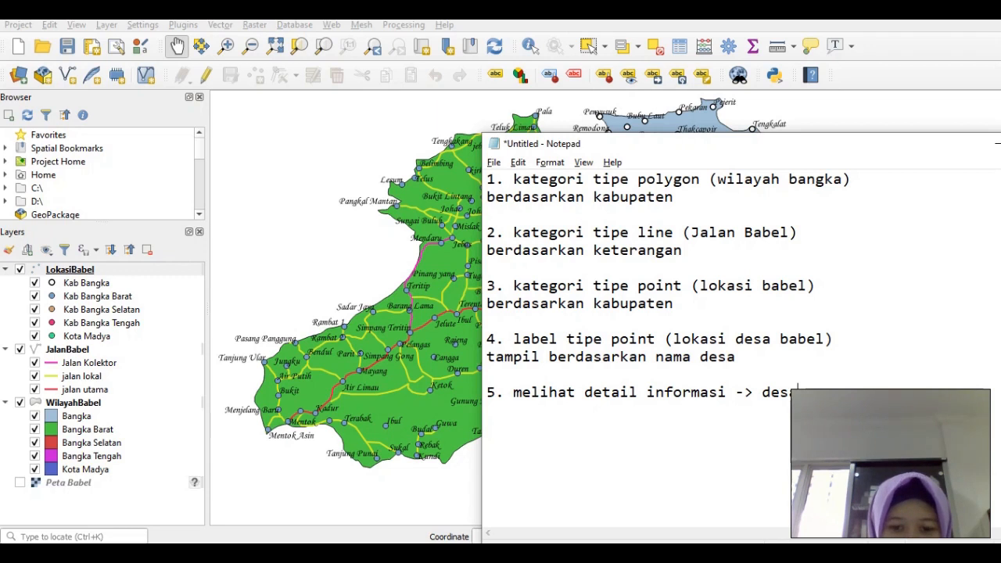
key("Return")
key("Return")
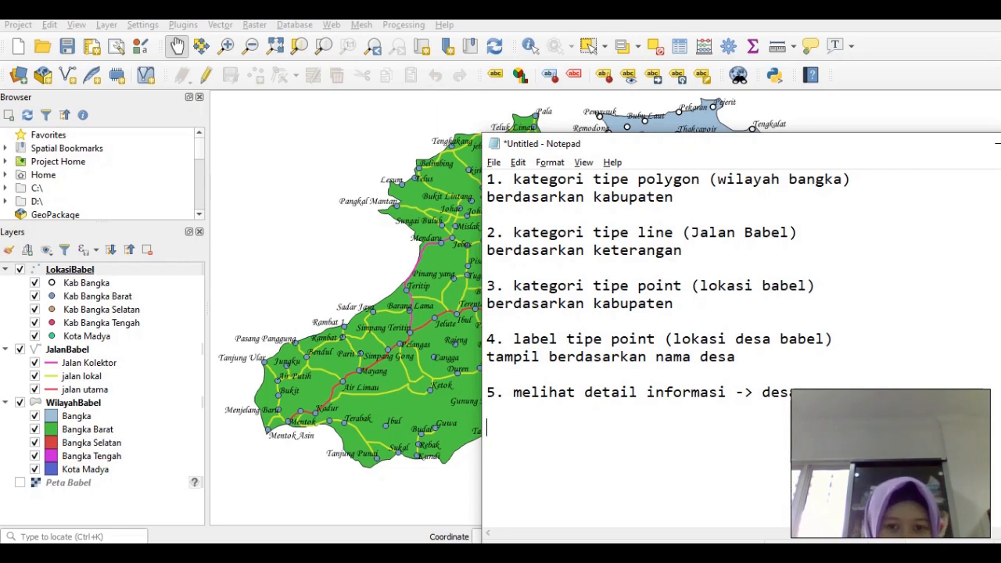
- Highlight the task list's first line, "1. kategori tipe polygon (wilayah bangka)", to review it
key("Up")
key("Up")
key("Up")
key("Up")
key("Up")
key("Up")
key("Up")
key("Up")
key("Up")
key("Up")
key("Up")
key("Up")
key("Up")
key("Up")
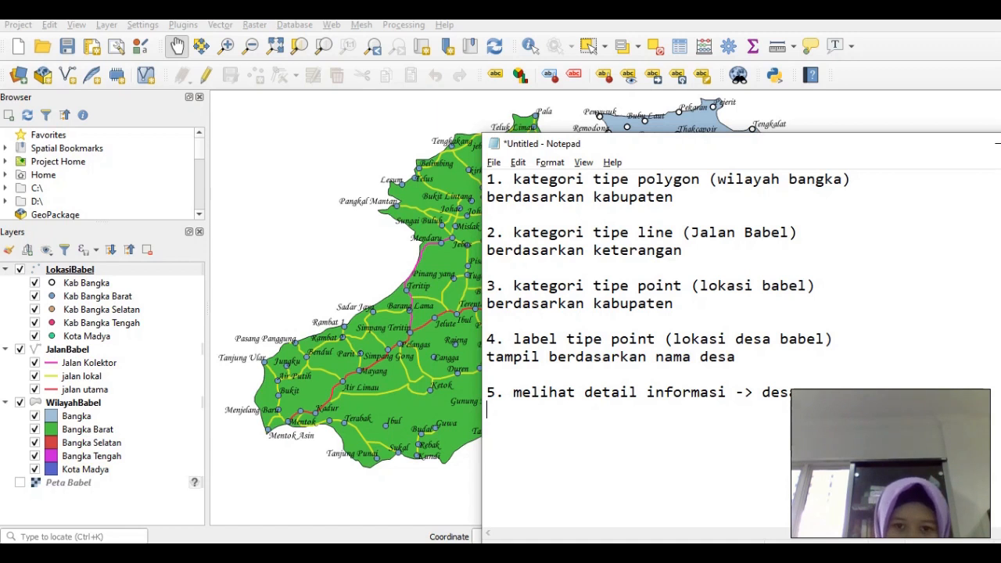
key("shift+End")
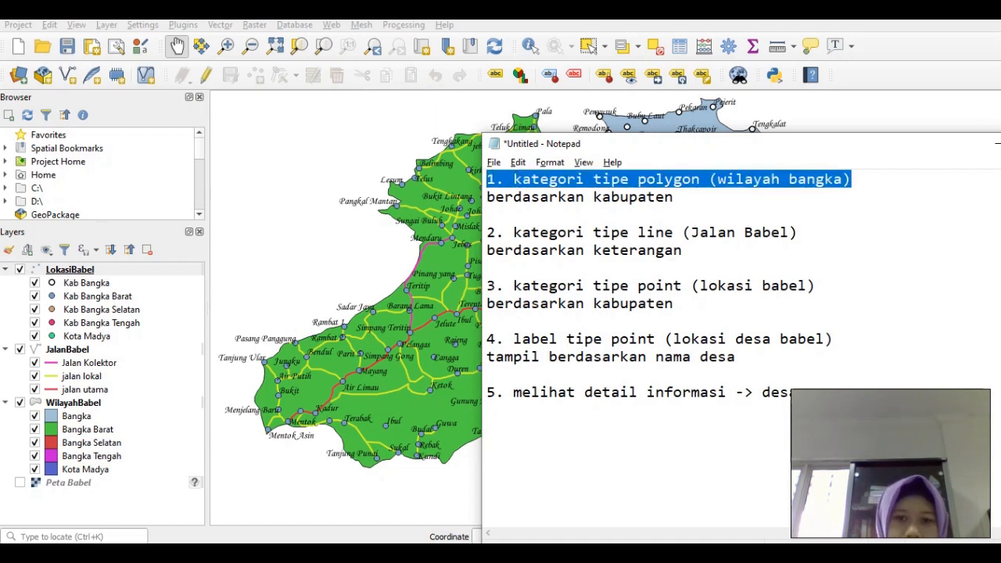